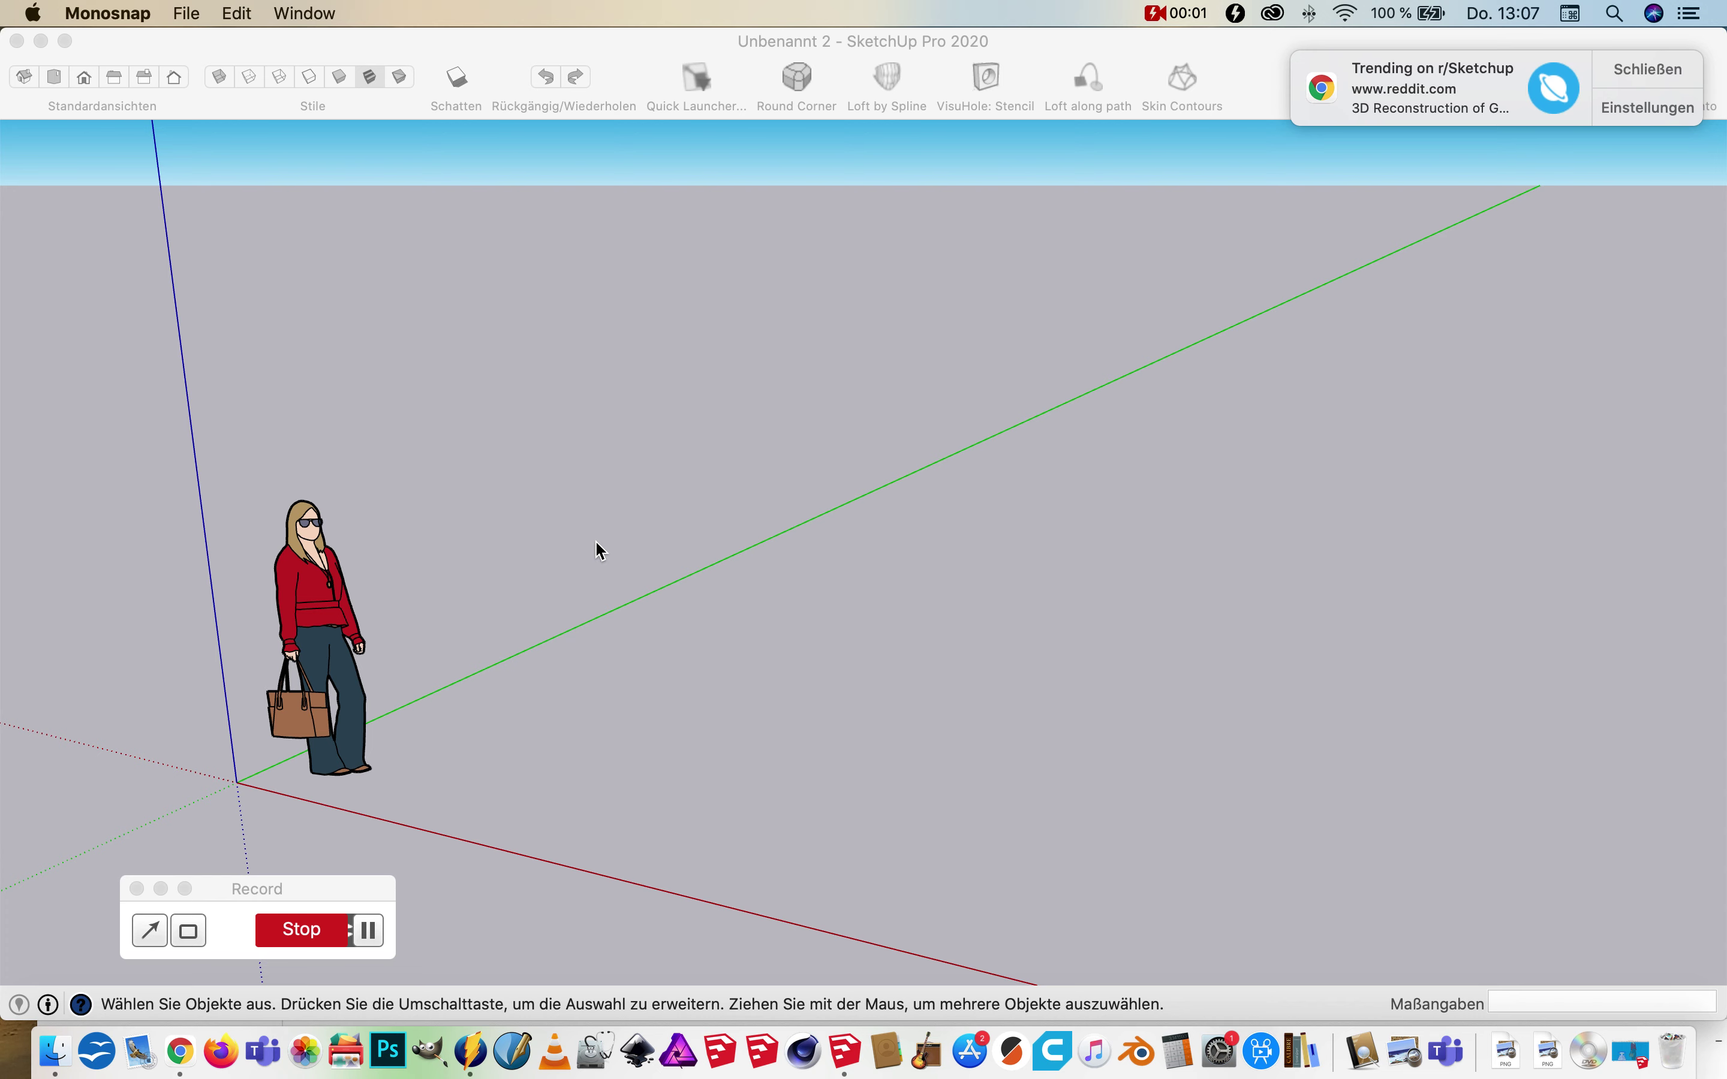
- Focus the SketchUp window and orbit to look down onto the empty ground
{"action": "middle_click_drag", "start_coordinate": [610, 571], "coordinate": [742, 451]}
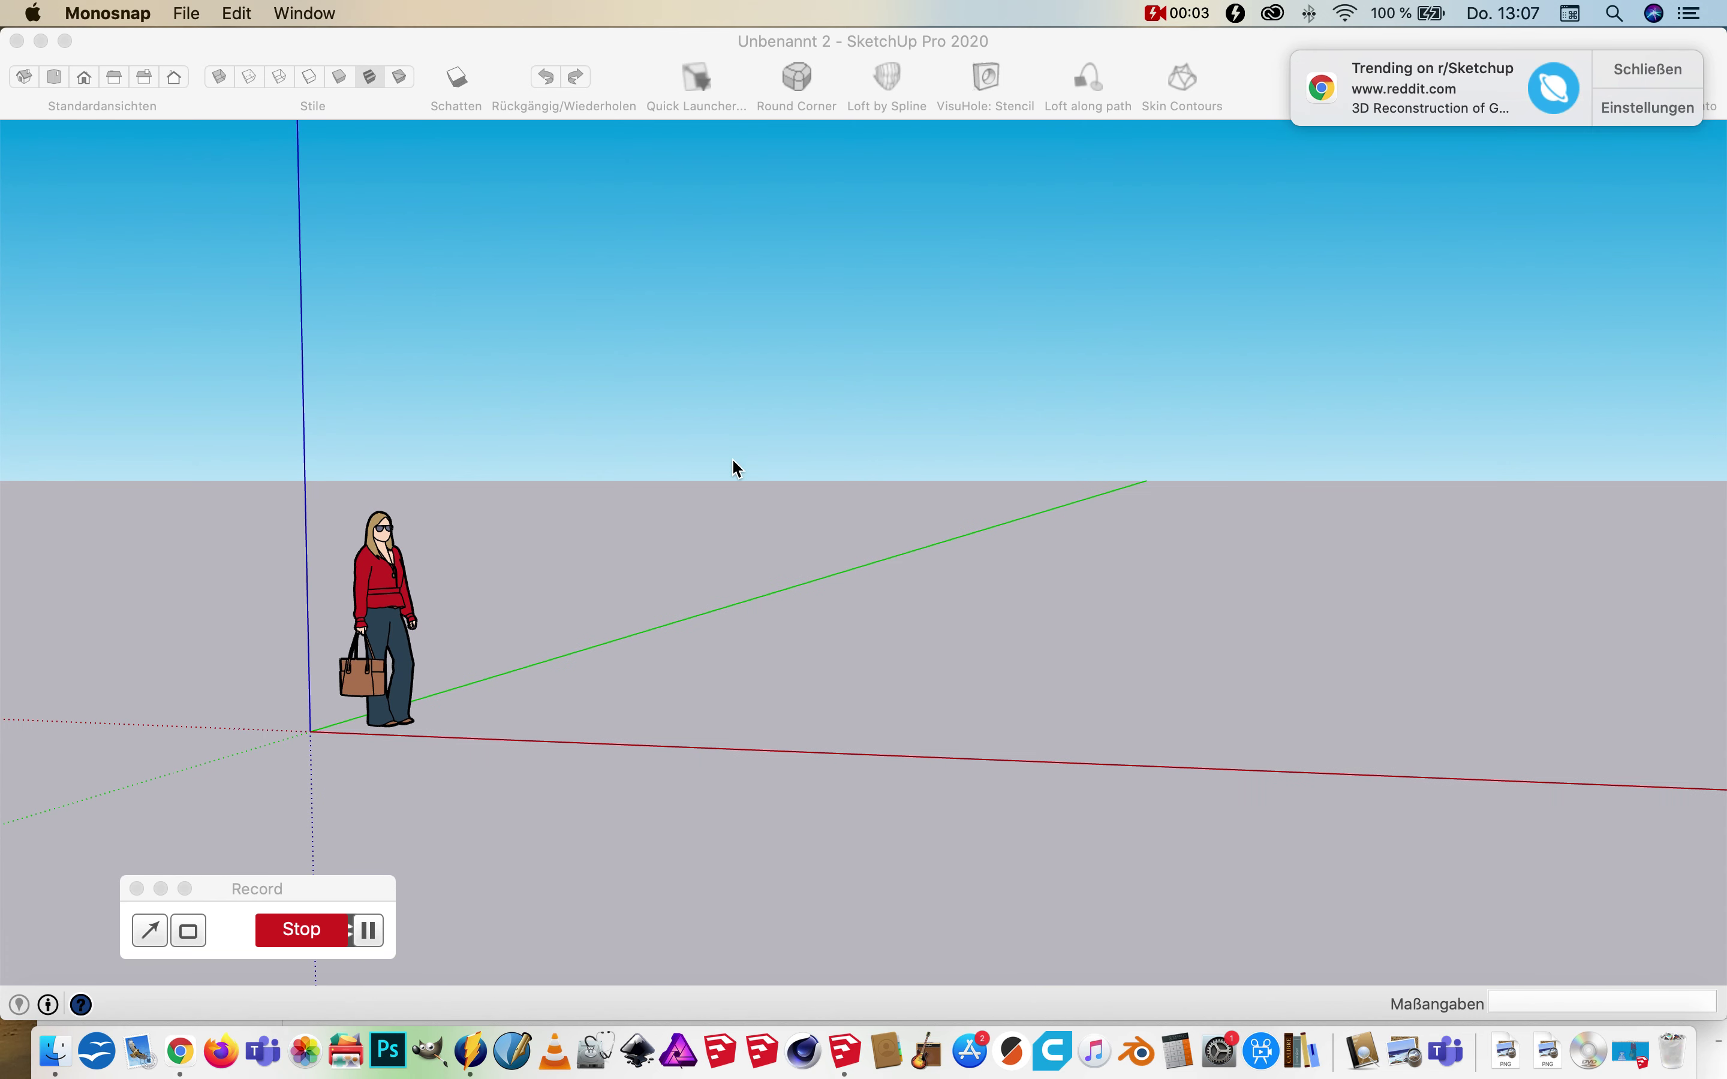
{"action": "scroll", "coordinate": [628, 412], "scroll_direction": "down", "scroll_amount": 2}
{"action": "scroll", "coordinate": [686, 289], "scroll_direction": "up", "scroll_amount": 3}
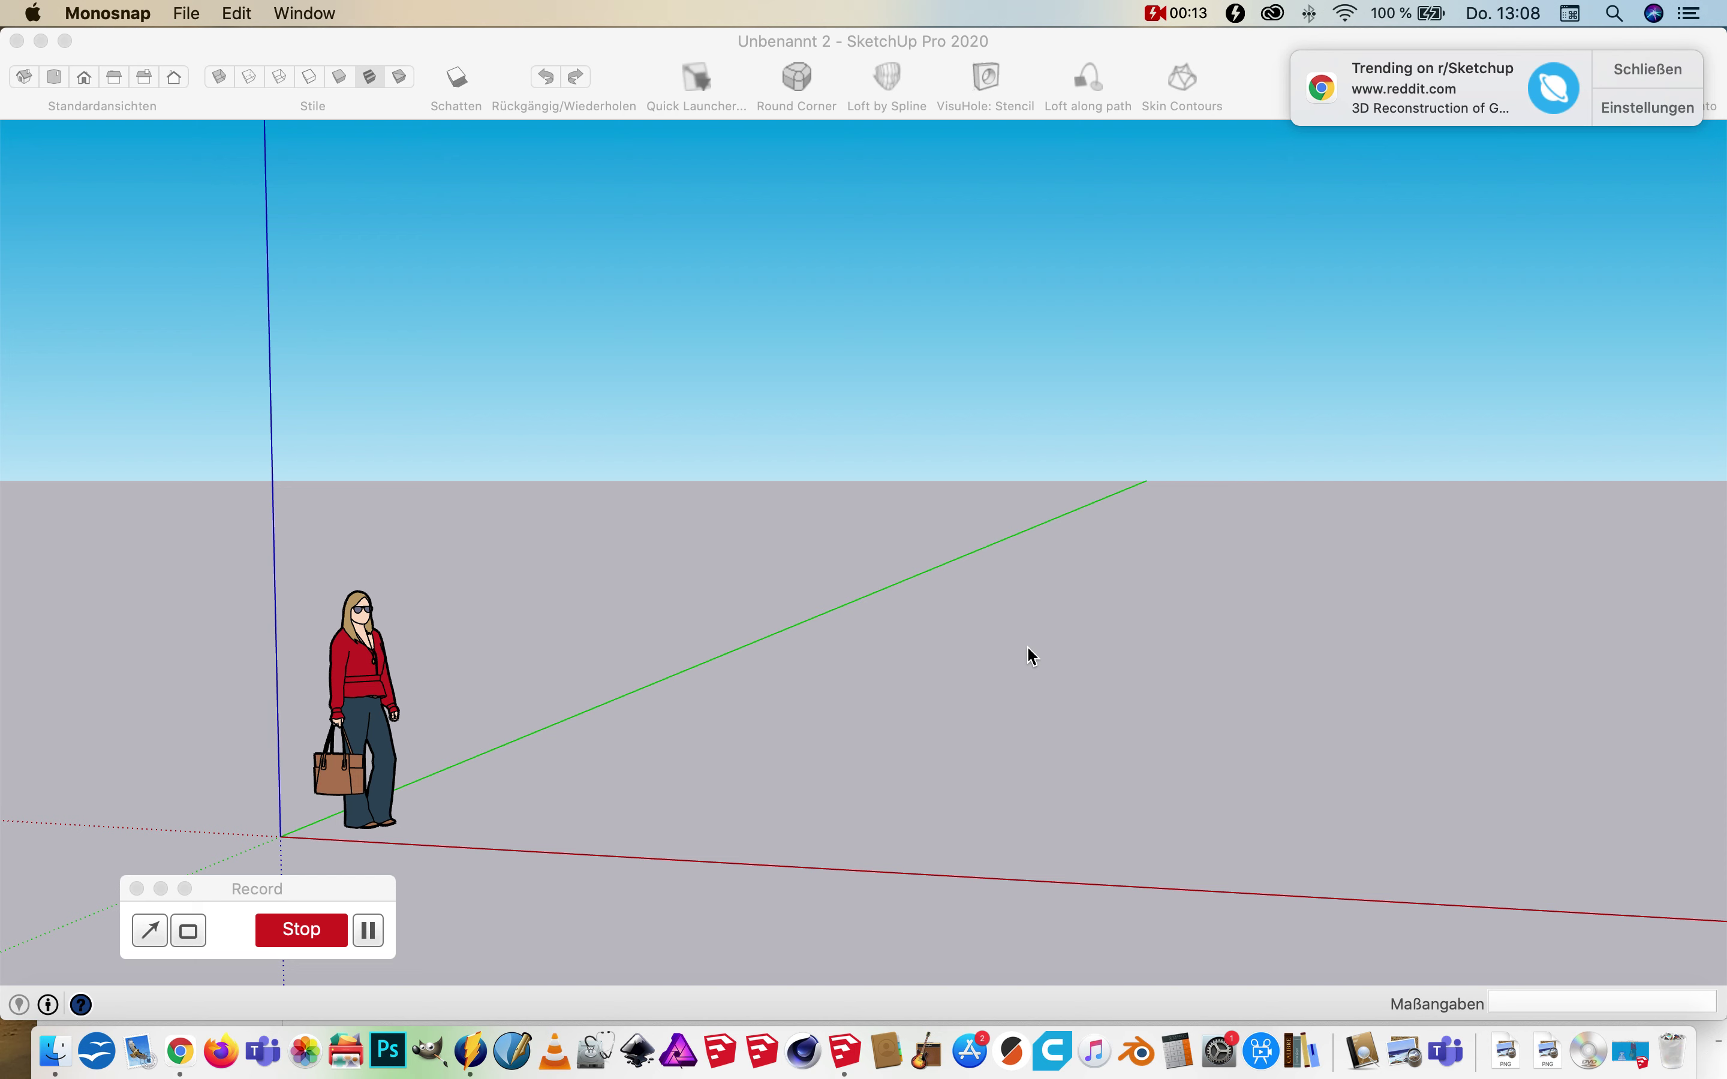
{"action": "scroll", "coordinate": [1027, 645], "scroll_direction": "down", "scroll_amount": 2}
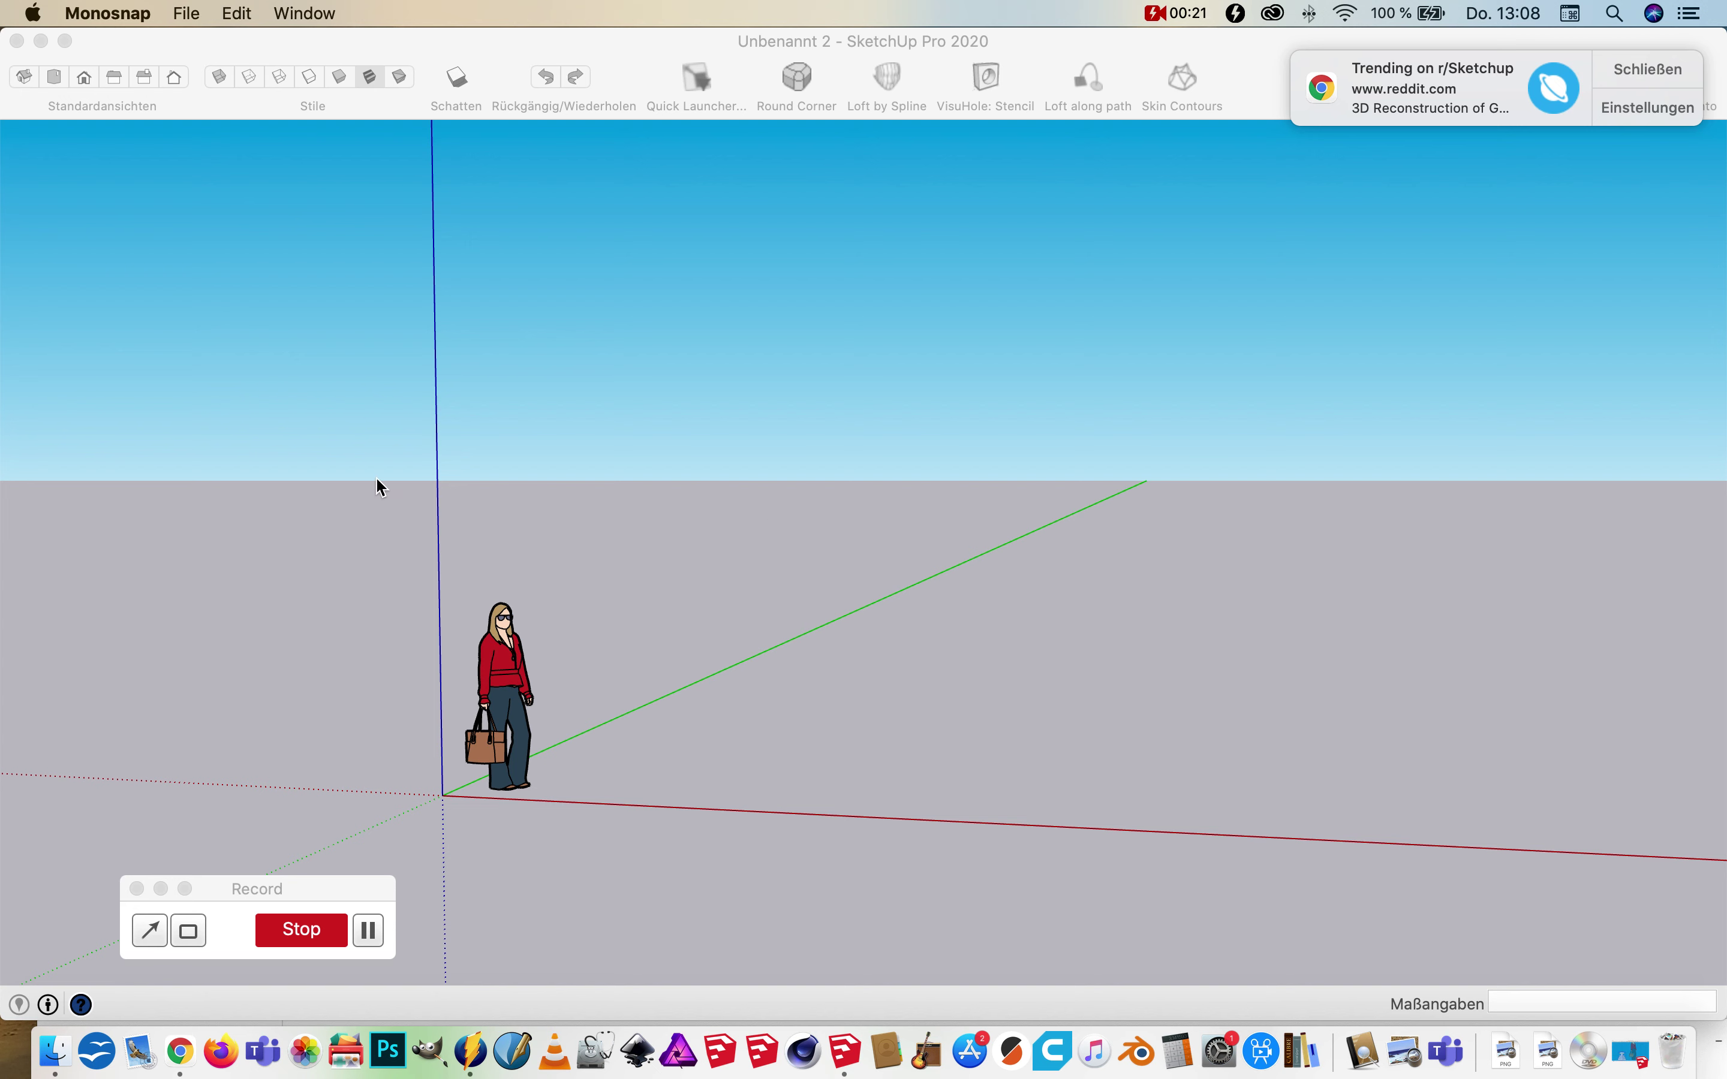
{"action": "middle_click_drag", "start_coordinate": [741, 615], "coordinate": [776, 683]}
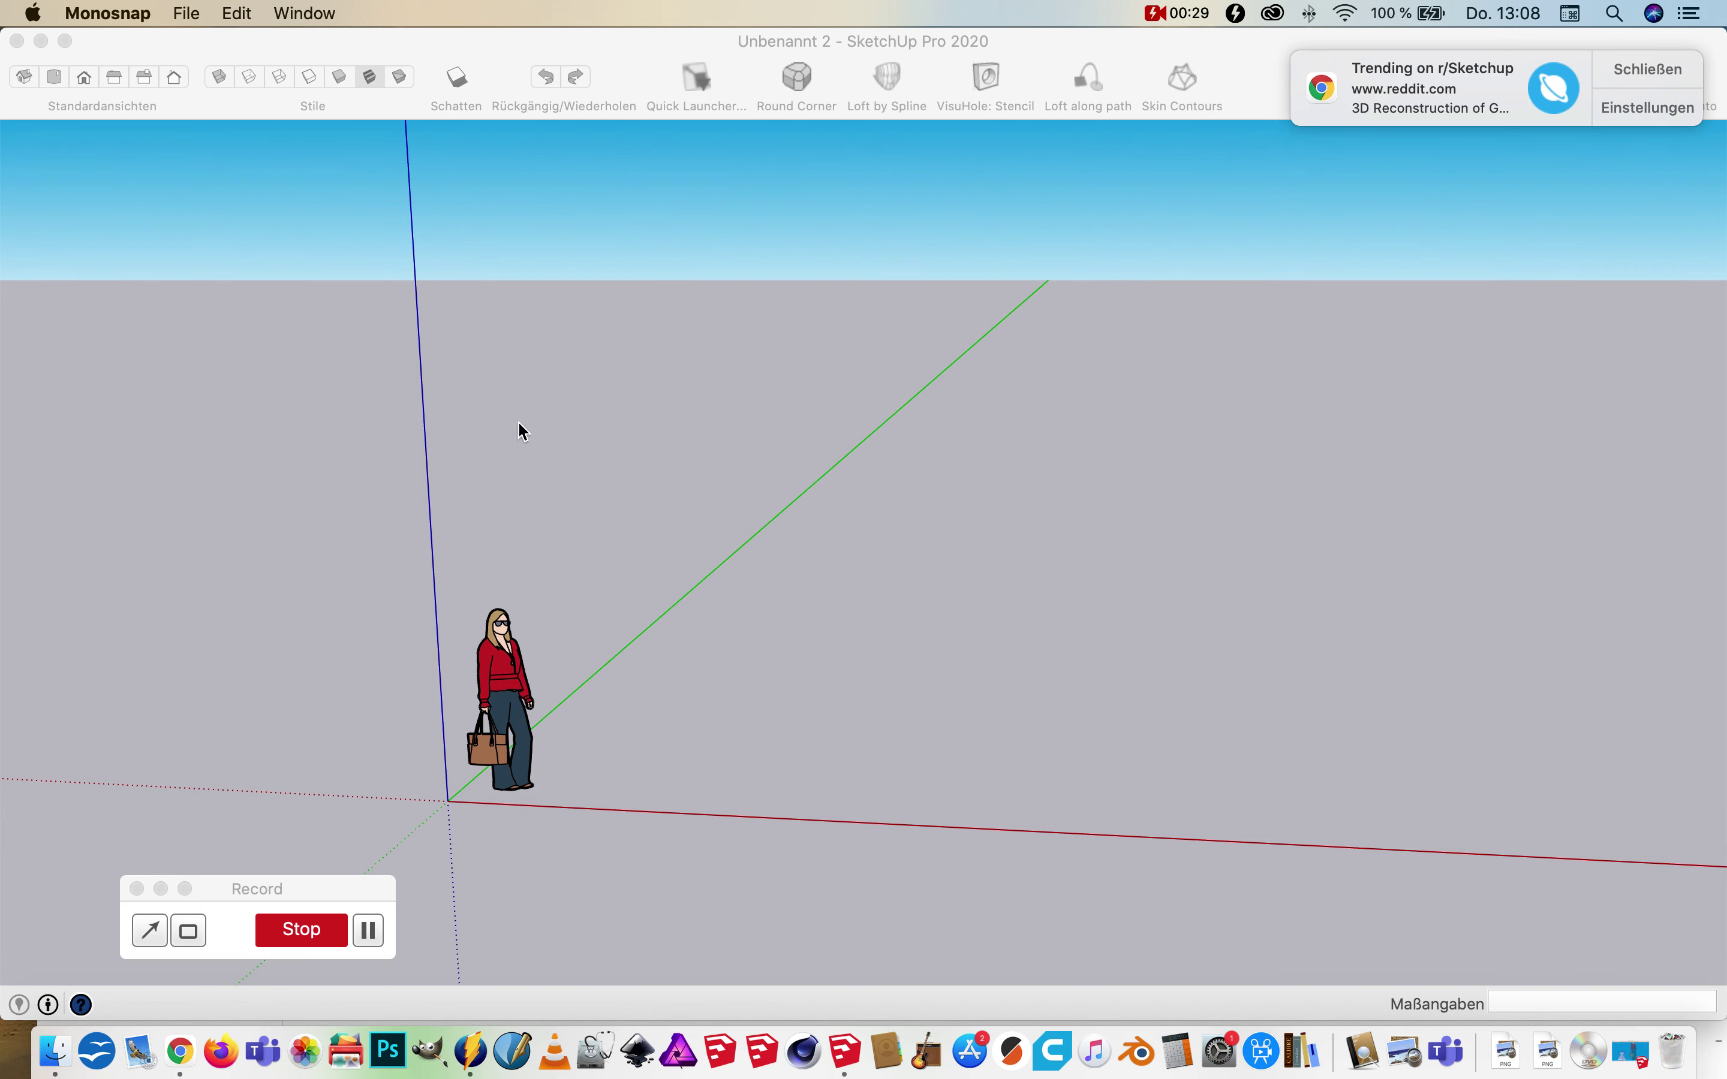
{"action": "left_click", "coordinate": [504, 424]}
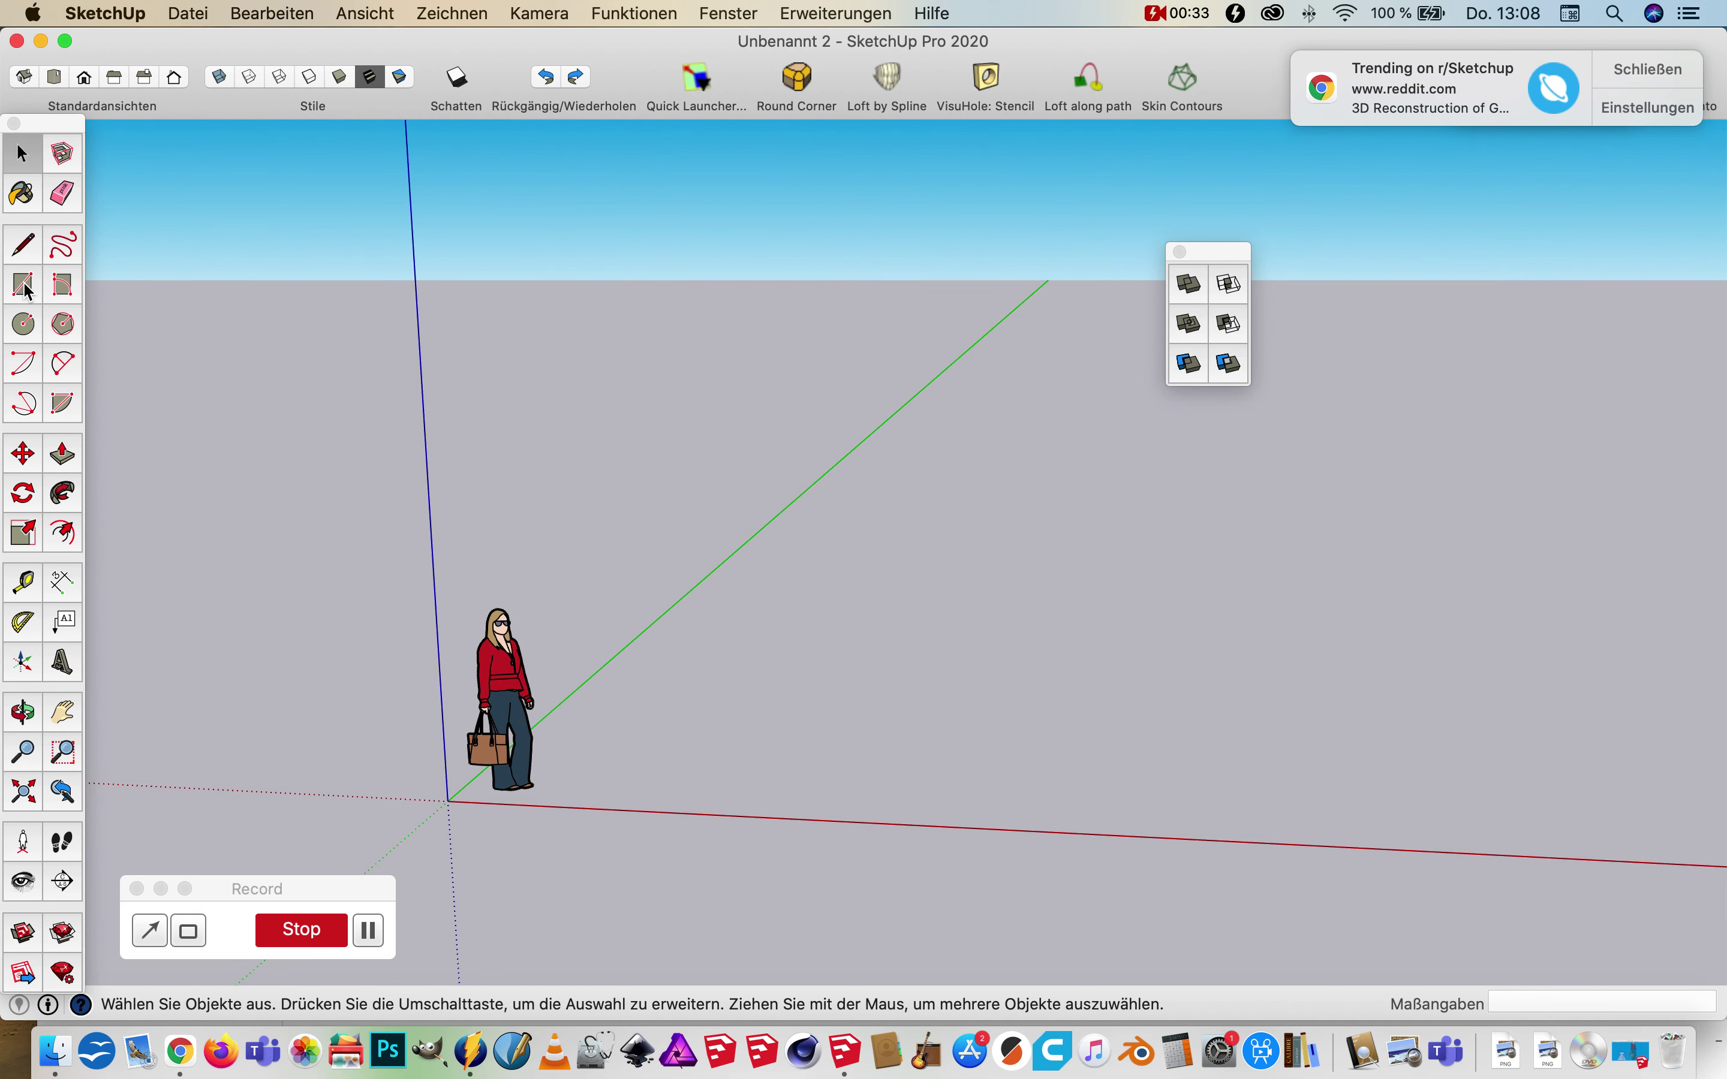
{"action": "mouse_move", "coordinate": [722, 397]}
{"action": "middle_mouse_down"}
{"action": "mouse_move", "coordinate": [718, 413]}
{"action": "mouse_move", "coordinate": [721, 355]}
{"action": "mouse_move", "coordinate": [728, 405]}
{"action": "middle_mouse_up"}
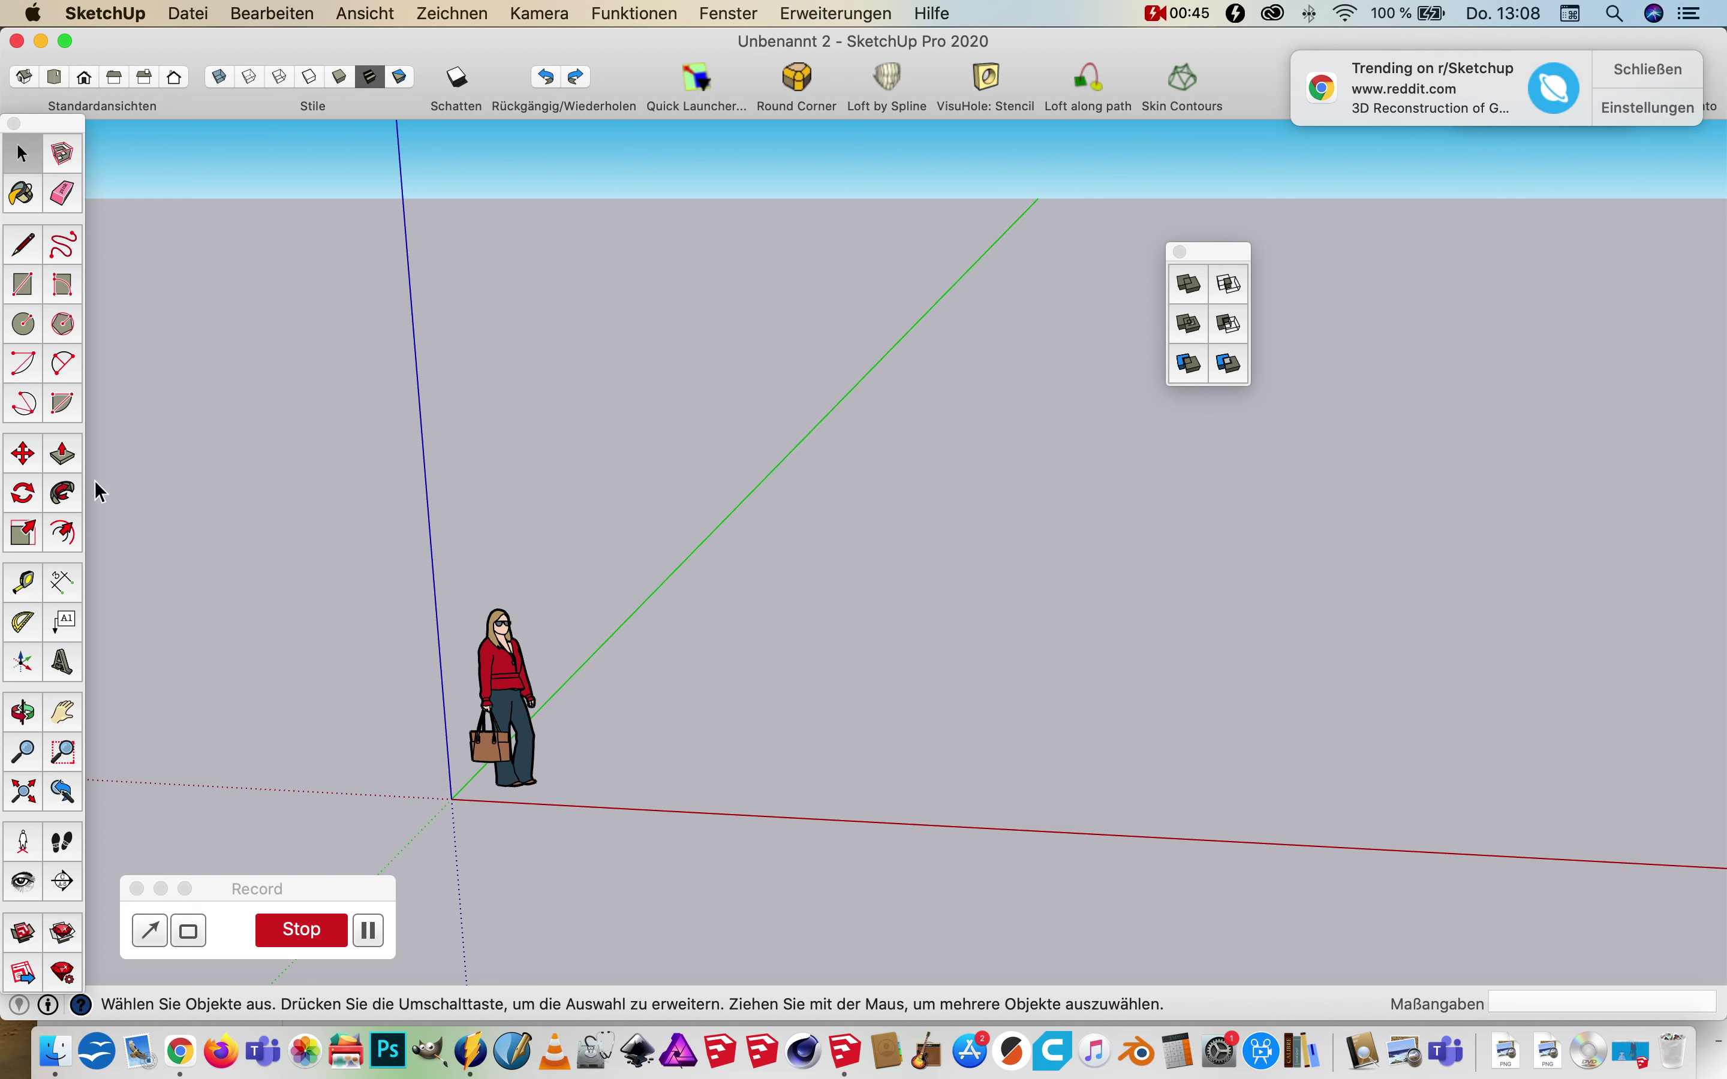
{"action": "left_click", "coordinate": [22, 286]}
- Draw a 4,63 m × 4,63 m square face on the ground right of the figure
{"action": "left_click", "coordinate": [765, 741]}
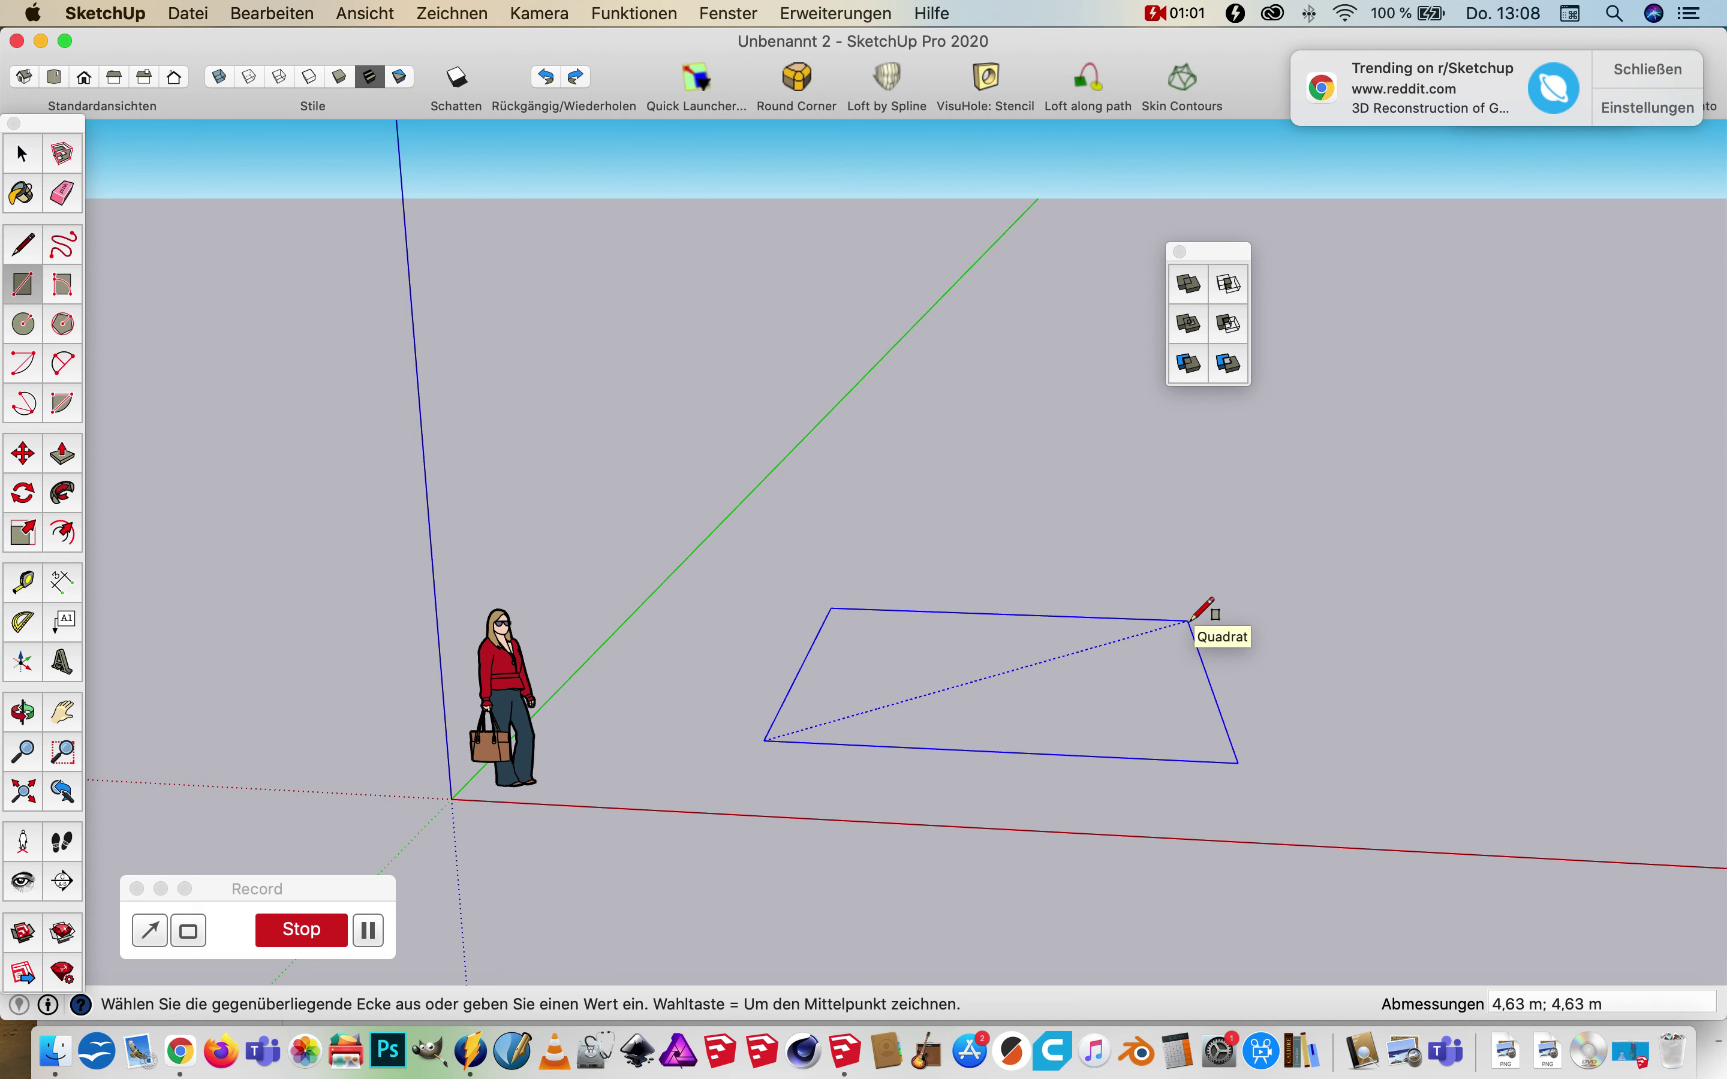
{"action": "left_click", "coordinate": [1189, 621]}
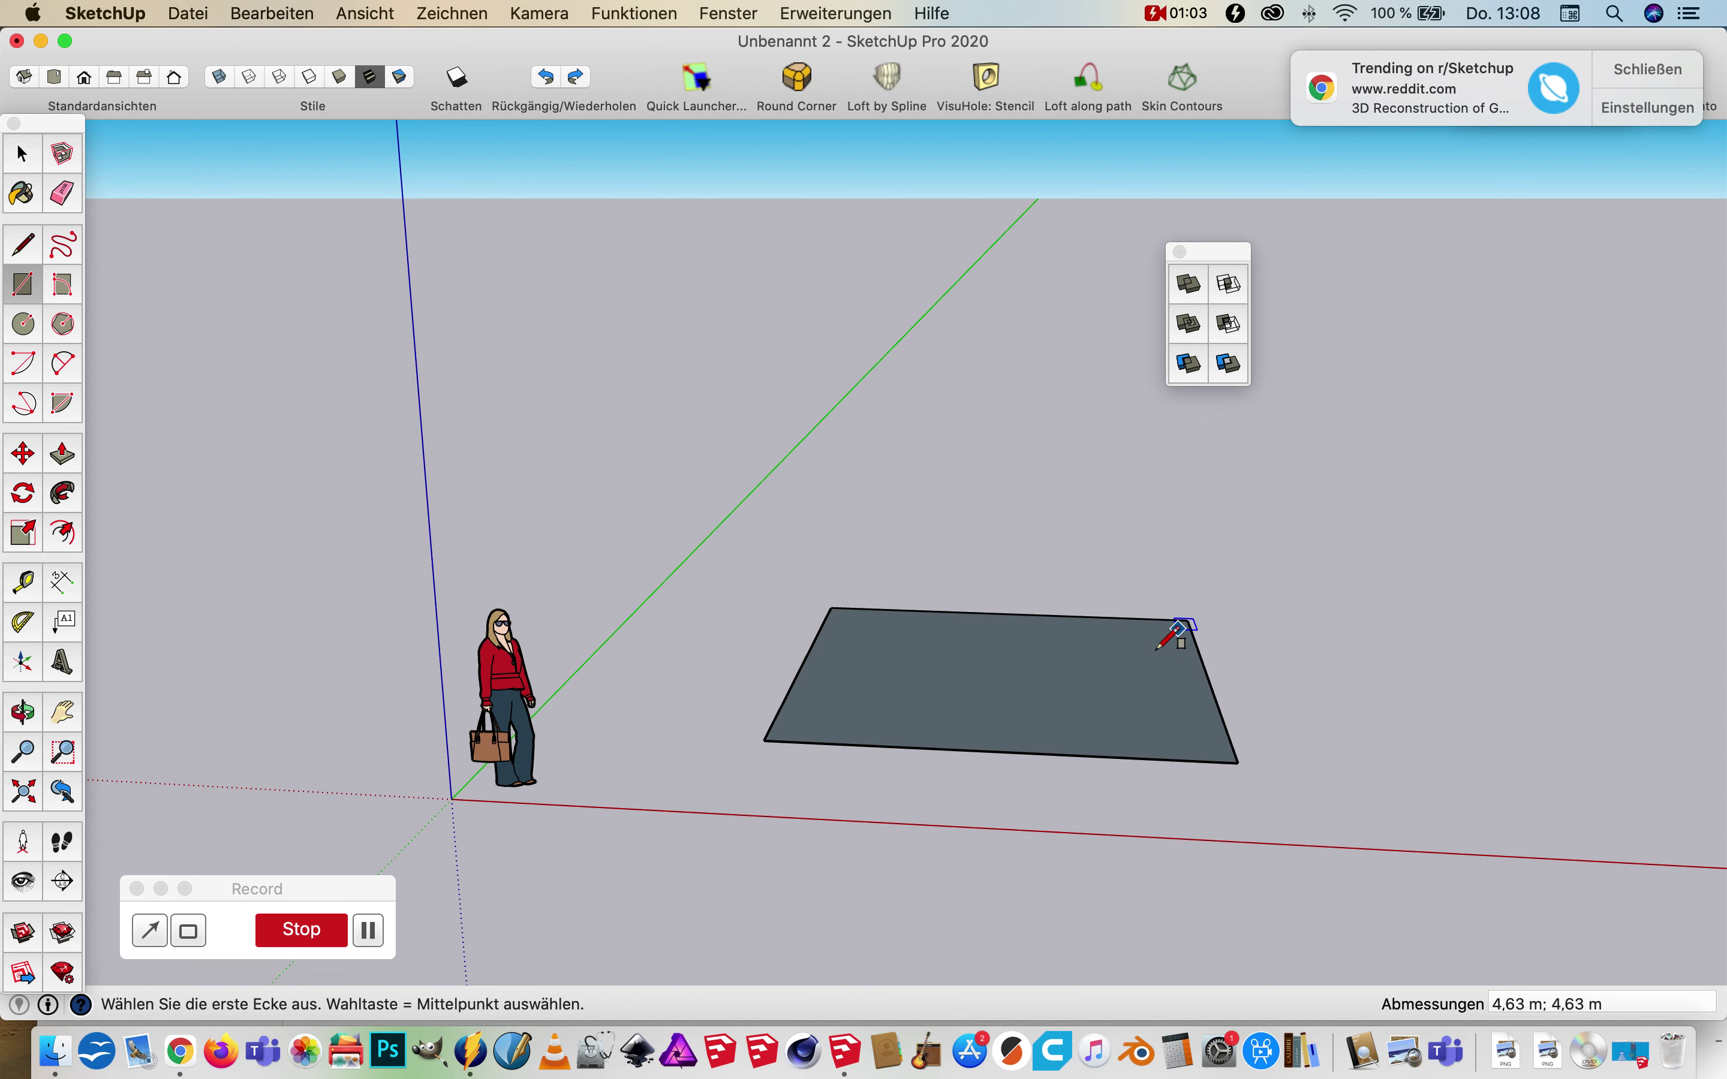
{"action": "scroll", "coordinate": [1190, 784], "scroll_direction": "up", "scroll_amount": 3}
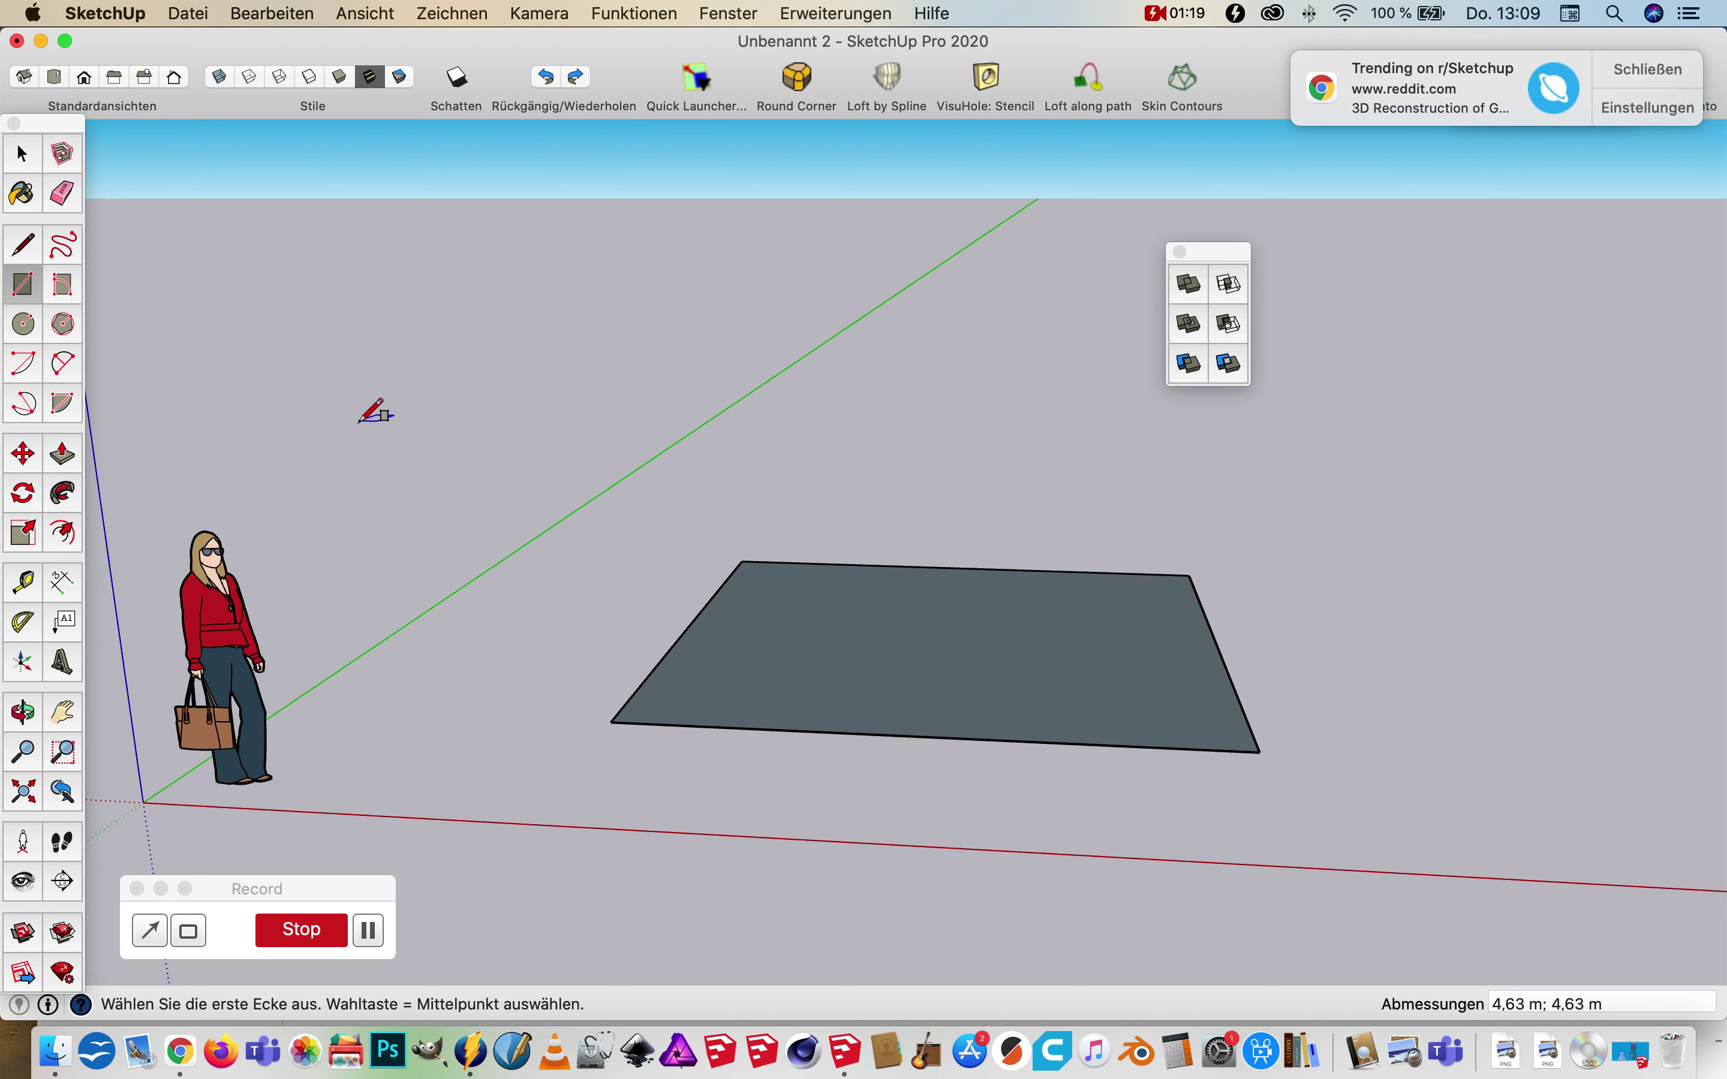
{"action": "key", "text": "p"}
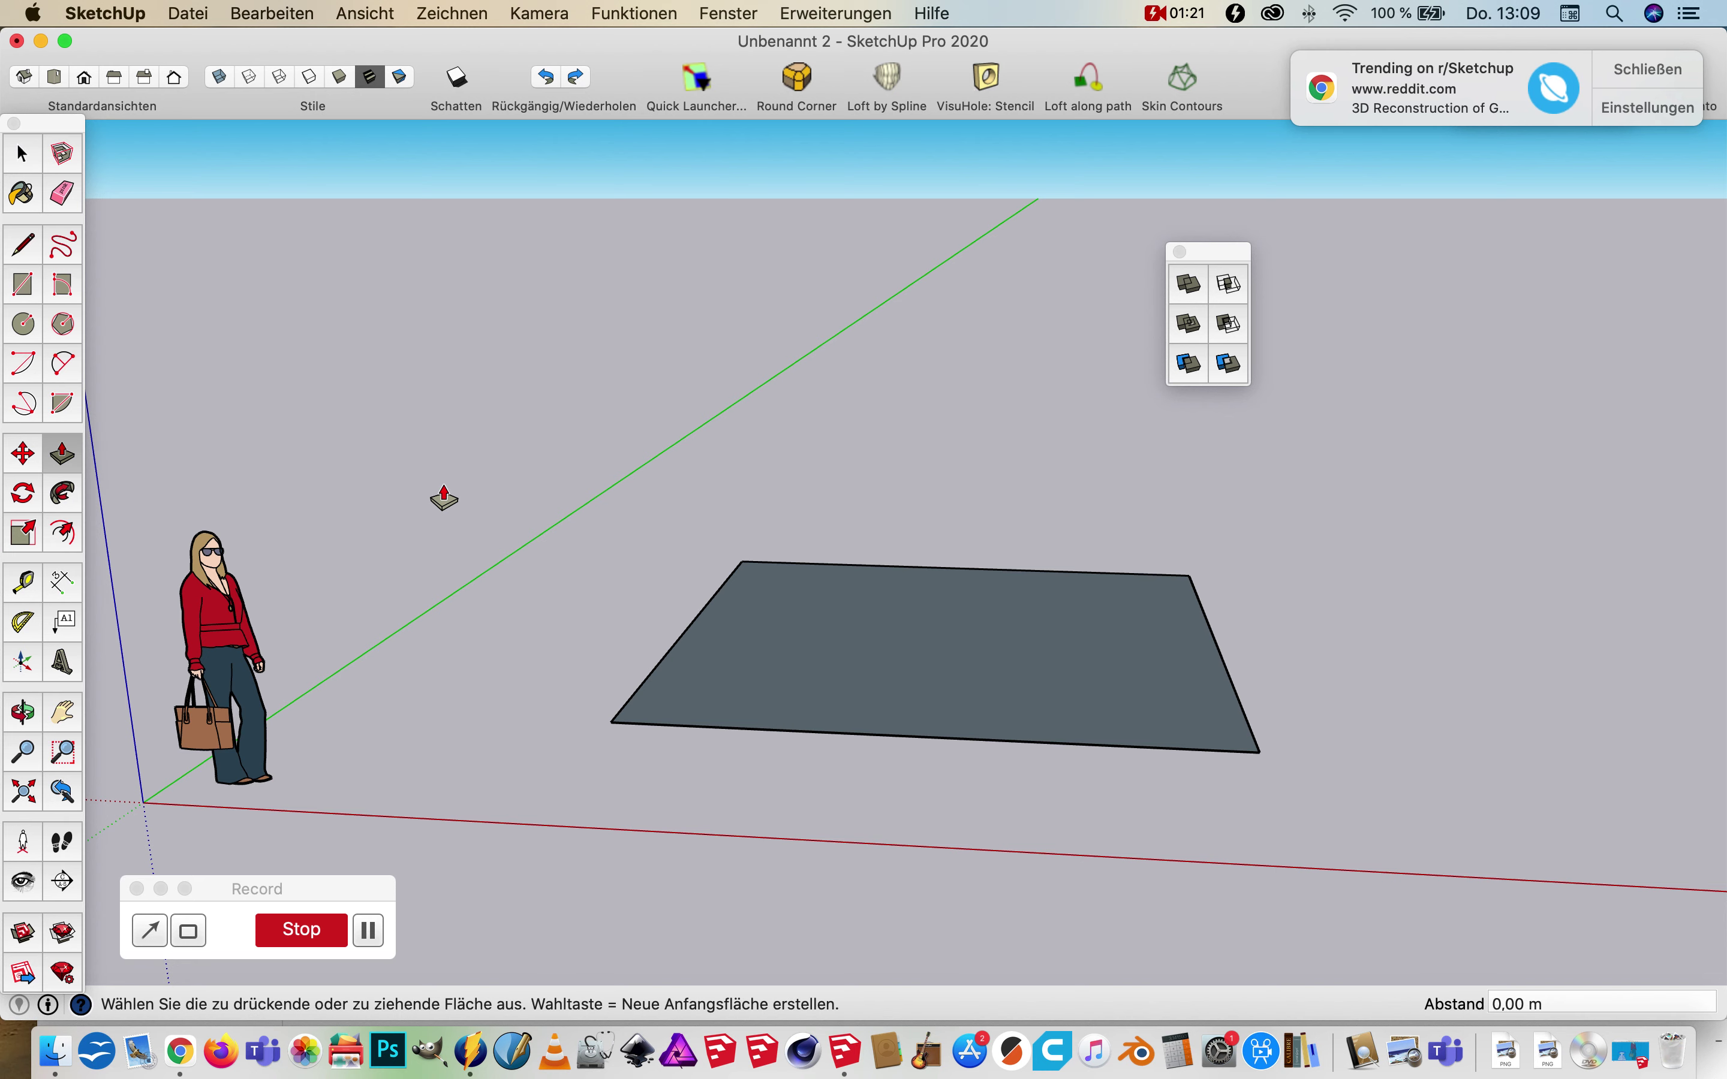
- Pull the square face up 3,59 m into a solid box
{"action": "left_click", "coordinate": [879, 678]}
{"action": "left_click_drag", "start_coordinate": [880, 677], "coordinate": [896, 224]}
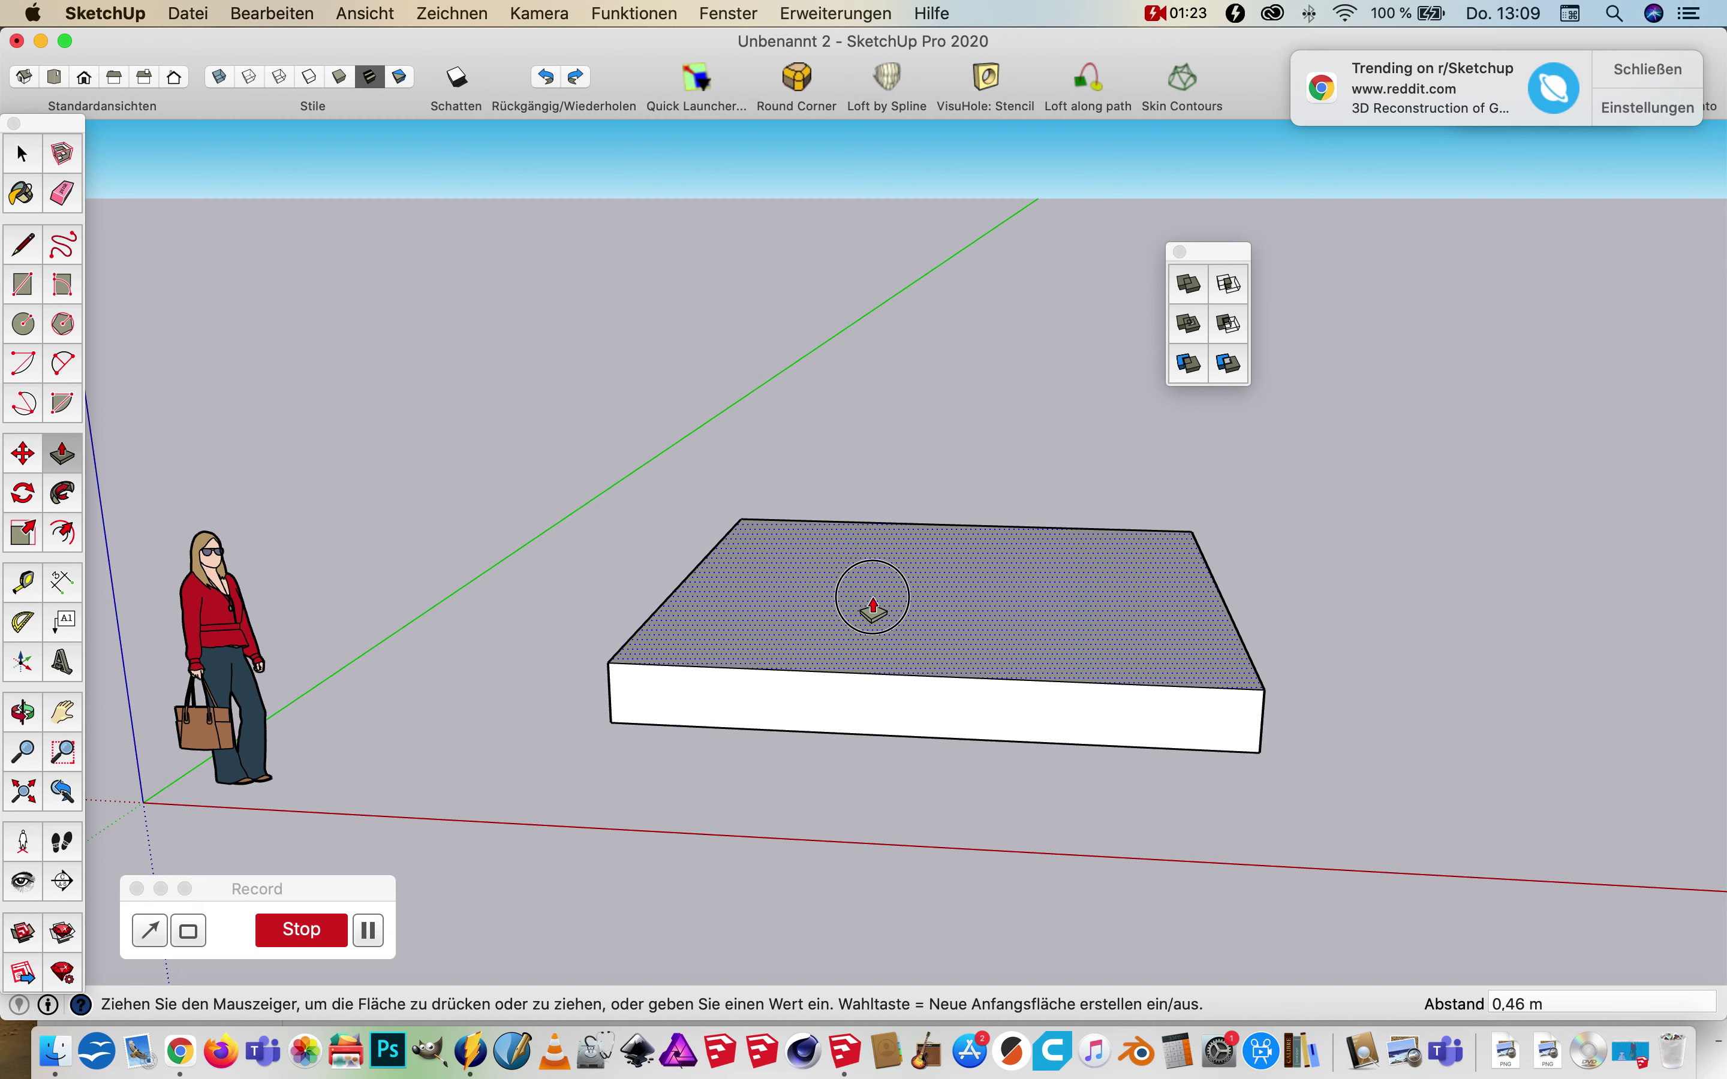
{"action": "mouse_move", "coordinate": [883, 597]}
{"action": "middle_mouse_down"}
{"action": "mouse_move", "coordinate": [965, 467]}
{"action": "mouse_move", "coordinate": [1138, 562]}
{"action": "middle_mouse_up"}
{"action": "scroll", "coordinate": [1404, 298], "scroll_direction": "up", "scroll_amount": 2}
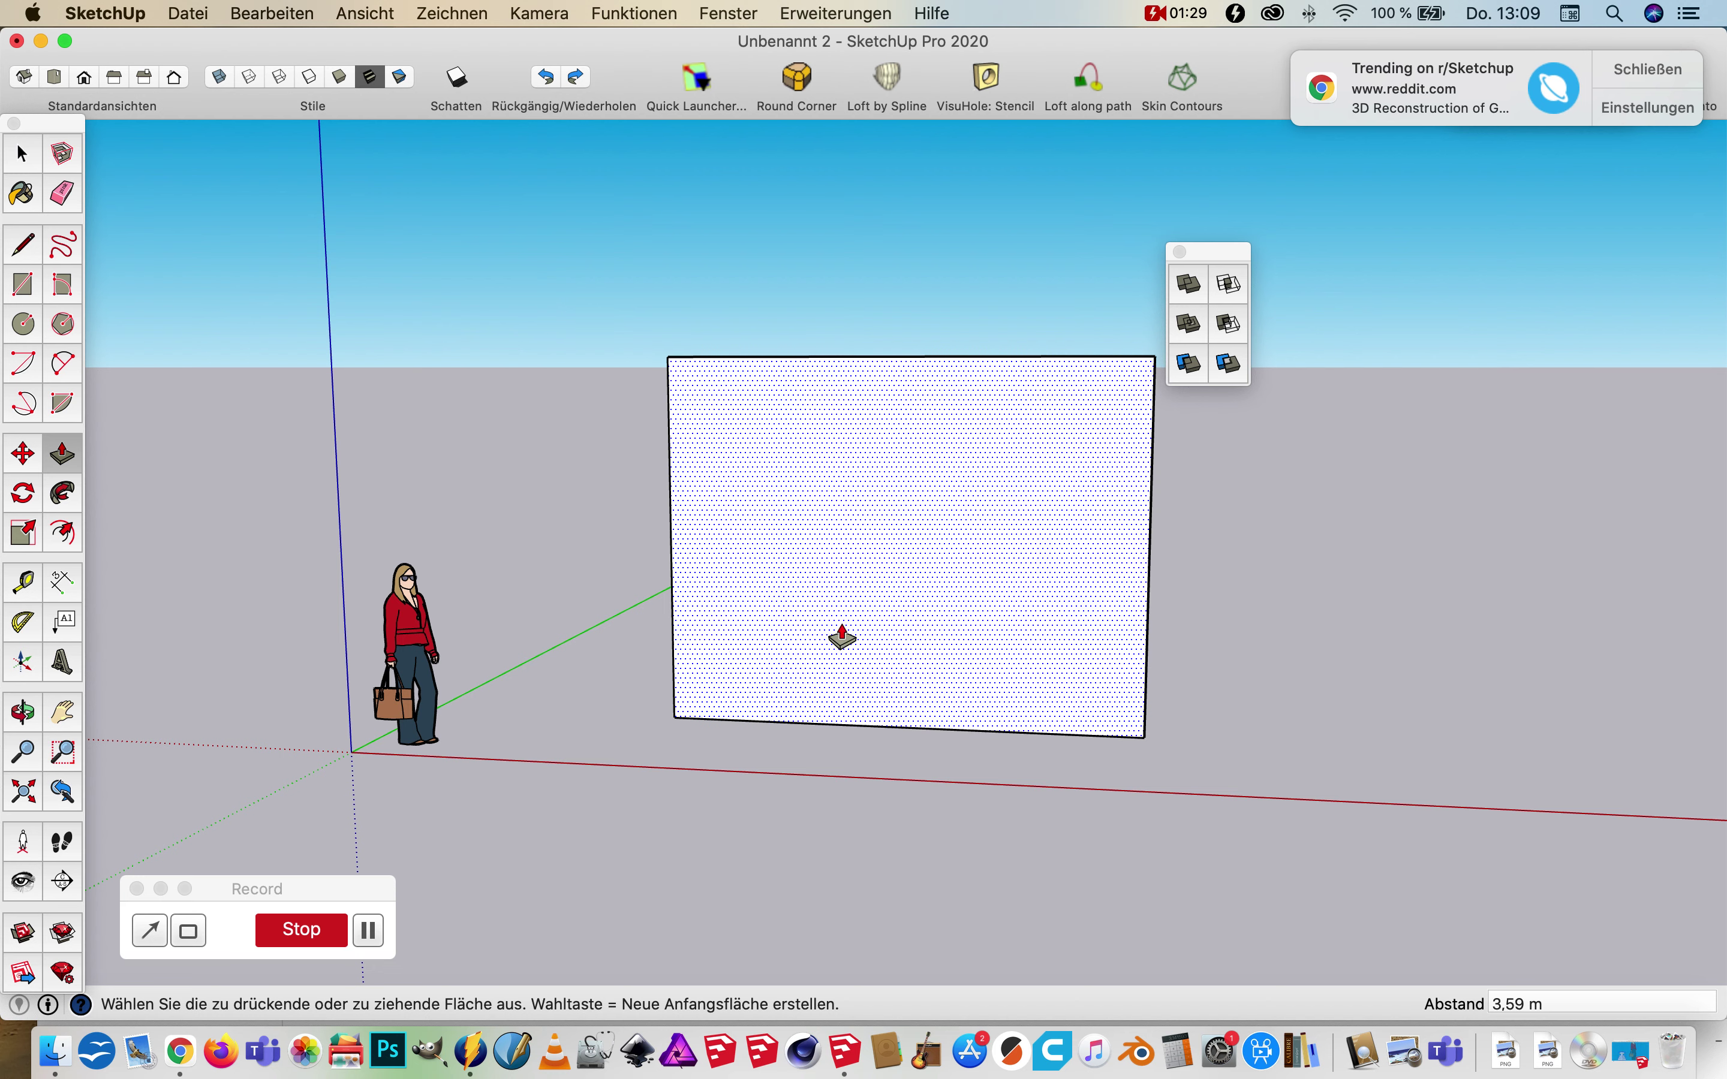
- Close the small floating panel and orbit to face the box's front straight on
{"action": "middle_click_drag", "start_coordinate": [841, 636], "coordinate": [867, 697]}
{"action": "left_click", "coordinate": [1180, 252]}
{"action": "scroll", "coordinate": [680, 406], "scroll_direction": "up", "scroll_amount": 2}
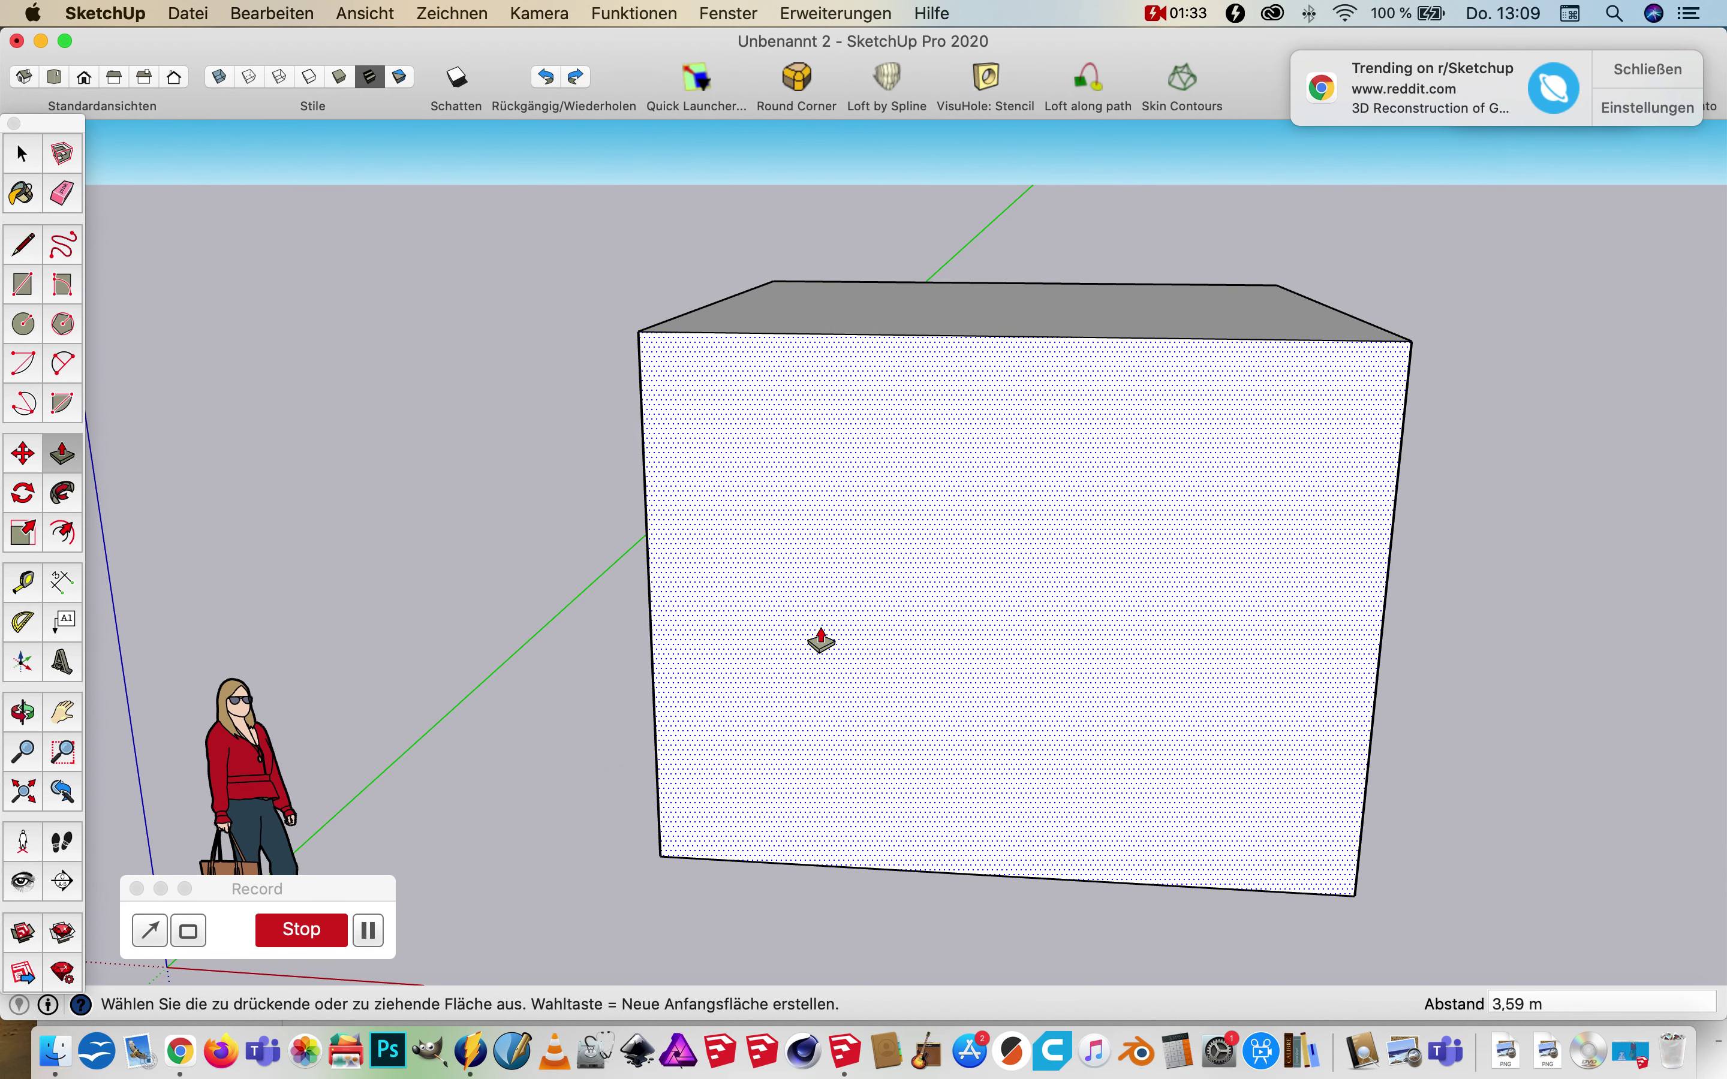
{"action": "mouse_move", "coordinate": [724, 817]}
{"action": "middle_mouse_down"}
{"action": "mouse_move", "coordinate": [782, 724]}
{"action": "mouse_move", "coordinate": [778, 746]}
{"action": "middle_mouse_up"}
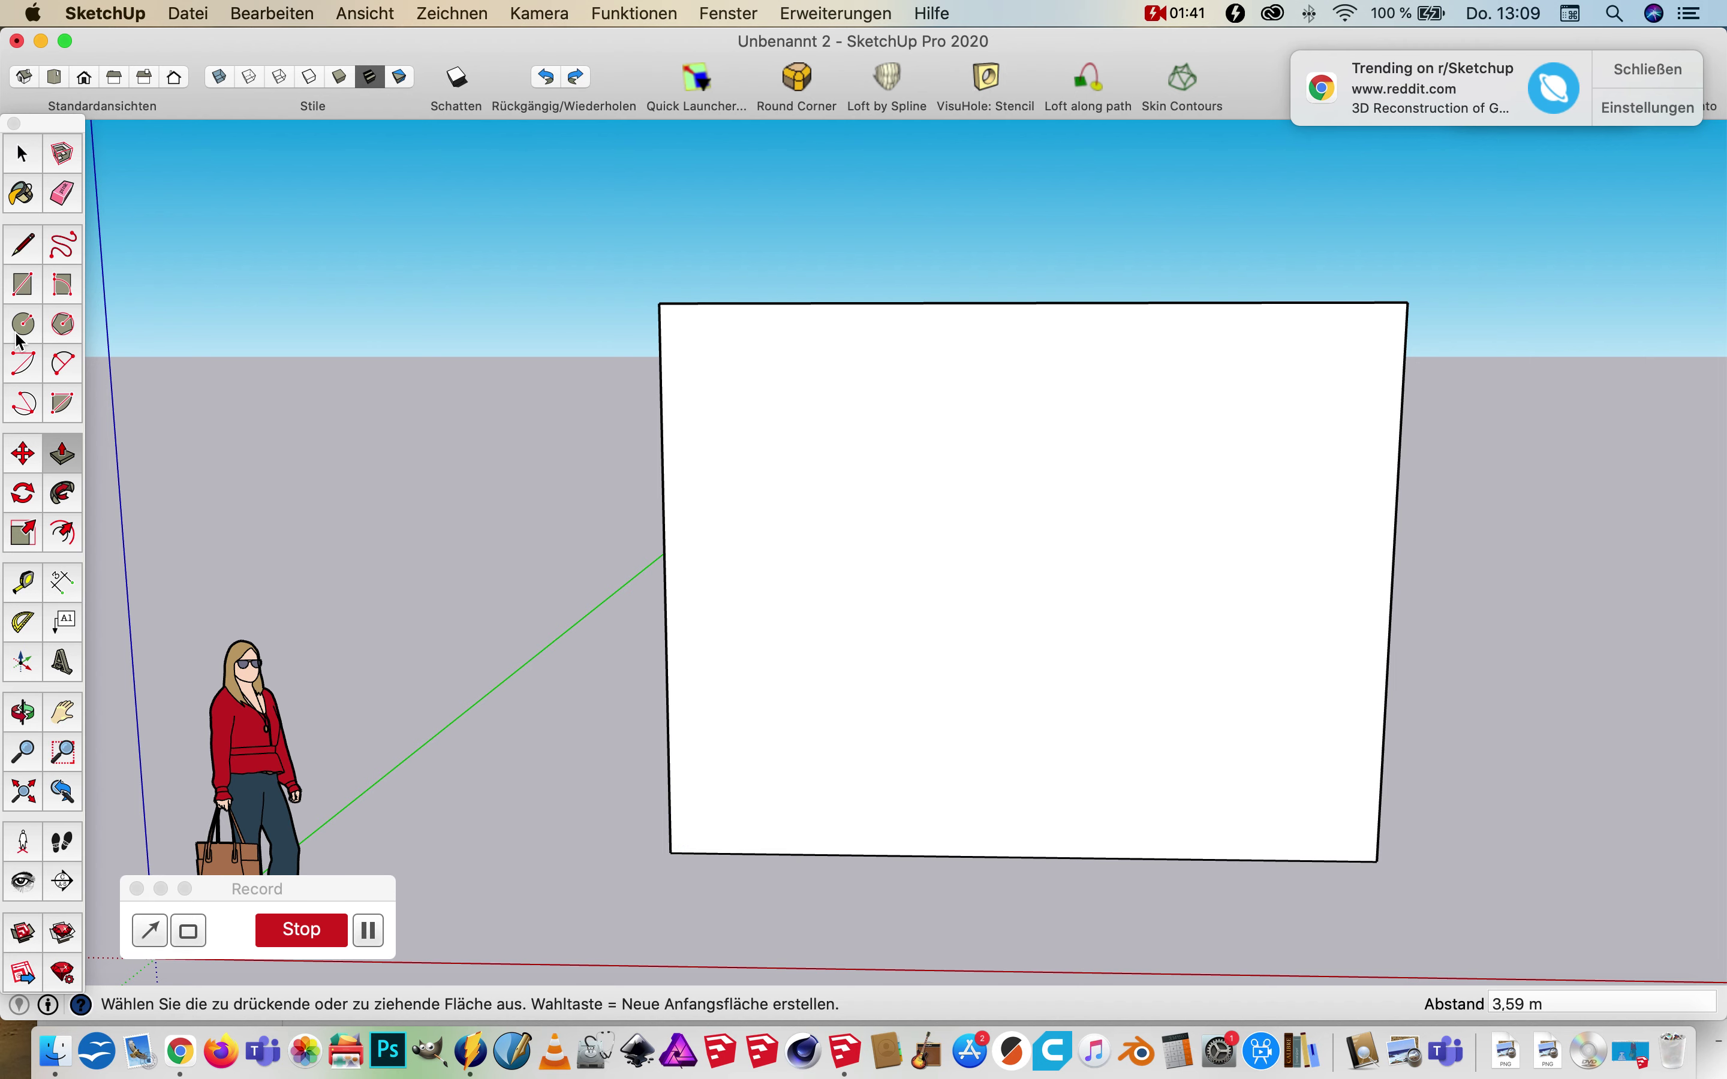
{"action": "left_click", "coordinate": [66, 367]}
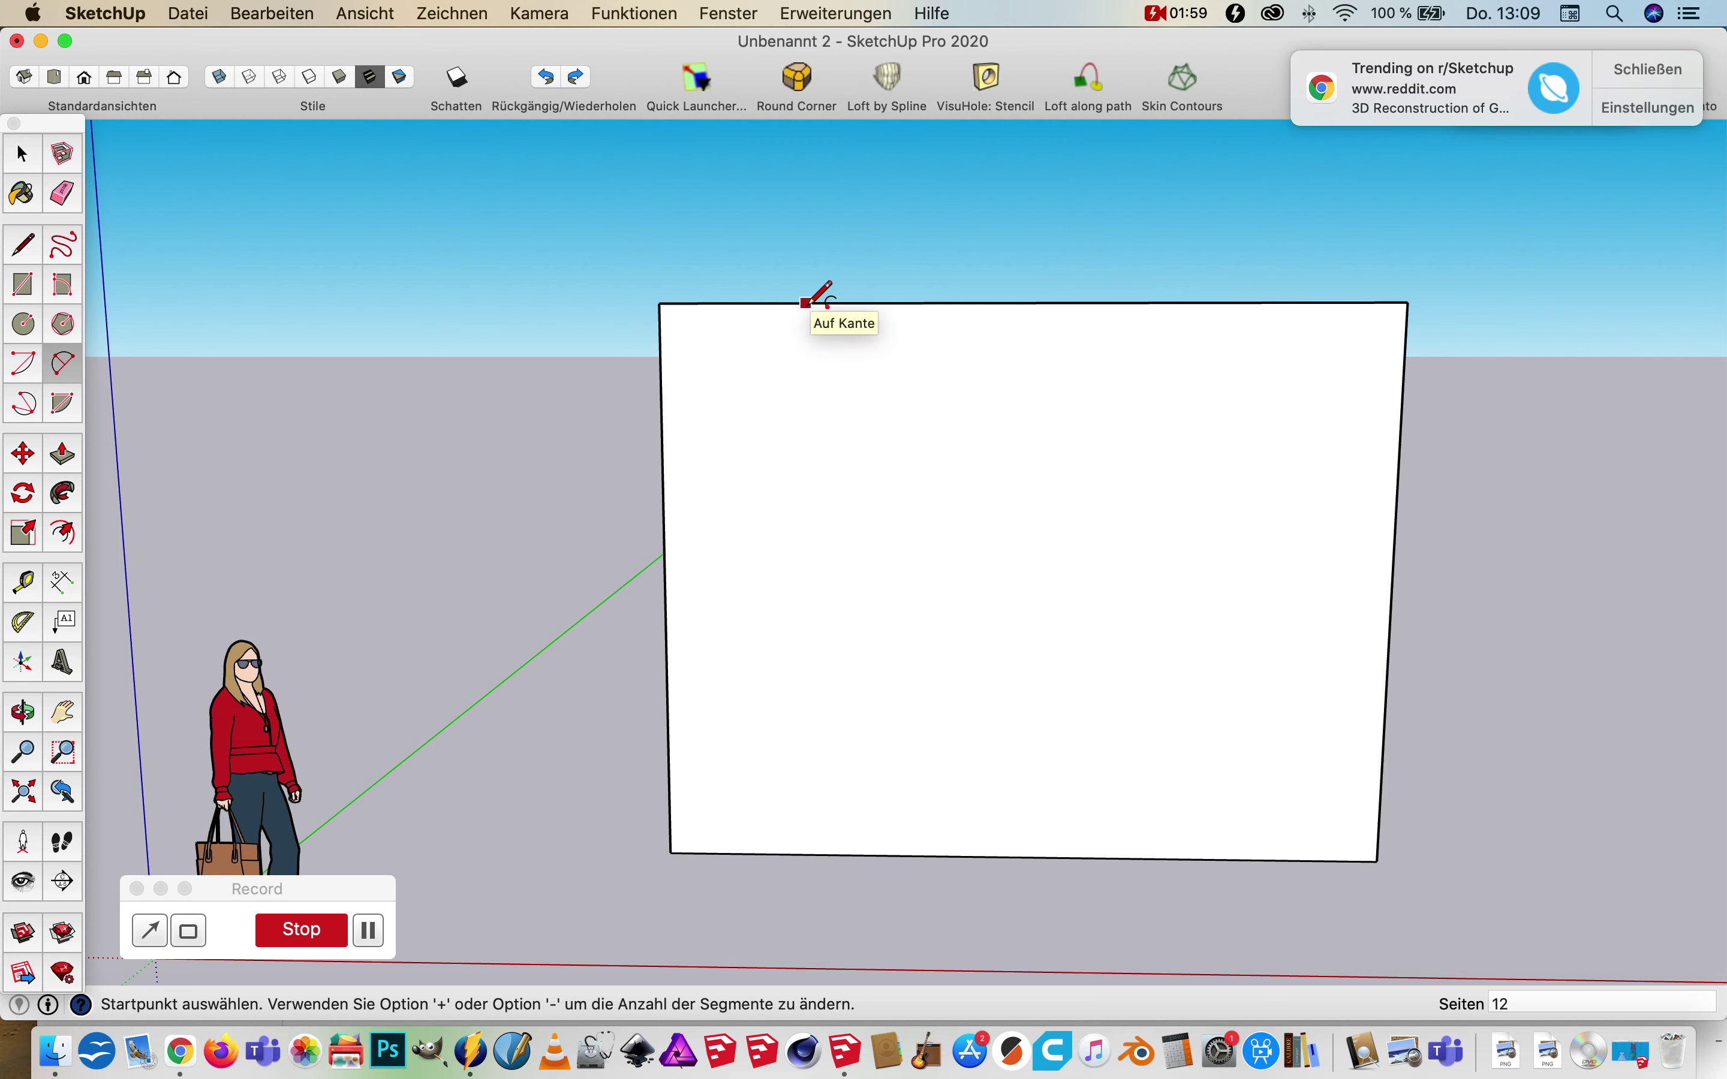
- Attempt to divide the front face's top edge into 12 equal segments with Unterteilen
{"action": "left_click", "coordinate": [26, 165]}
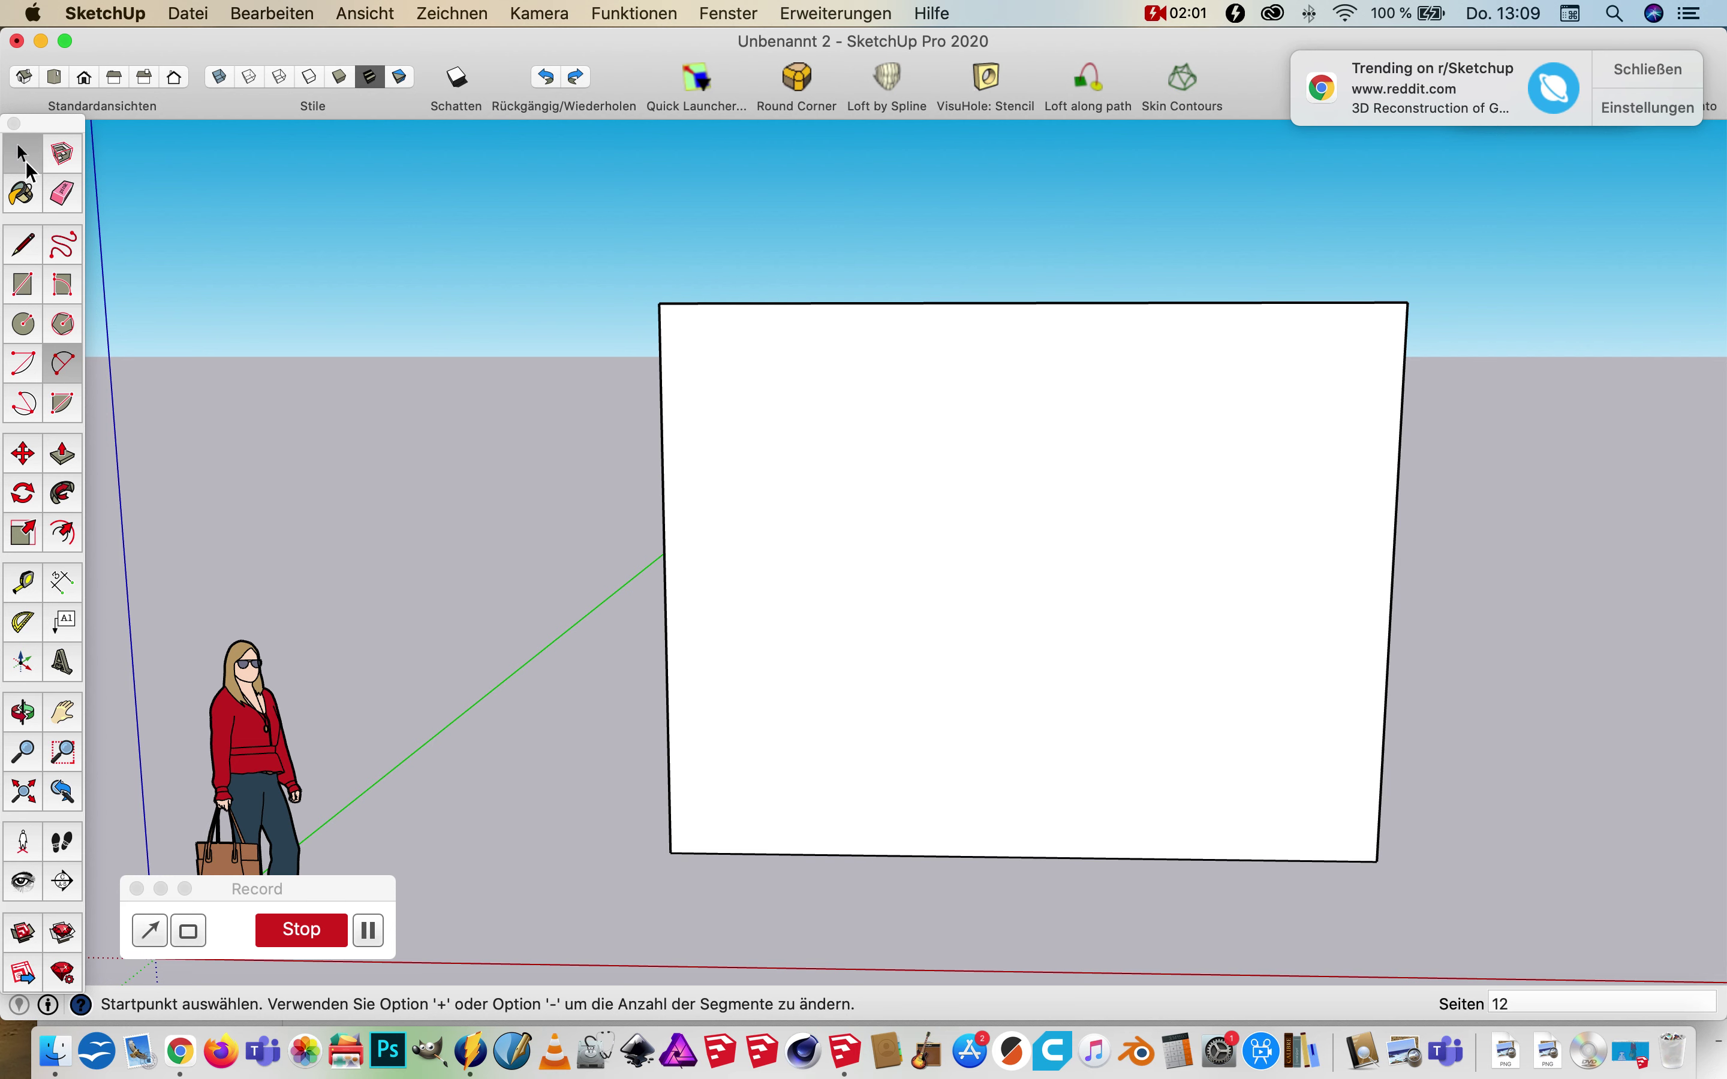
{"action": "left_click", "coordinate": [933, 303]}
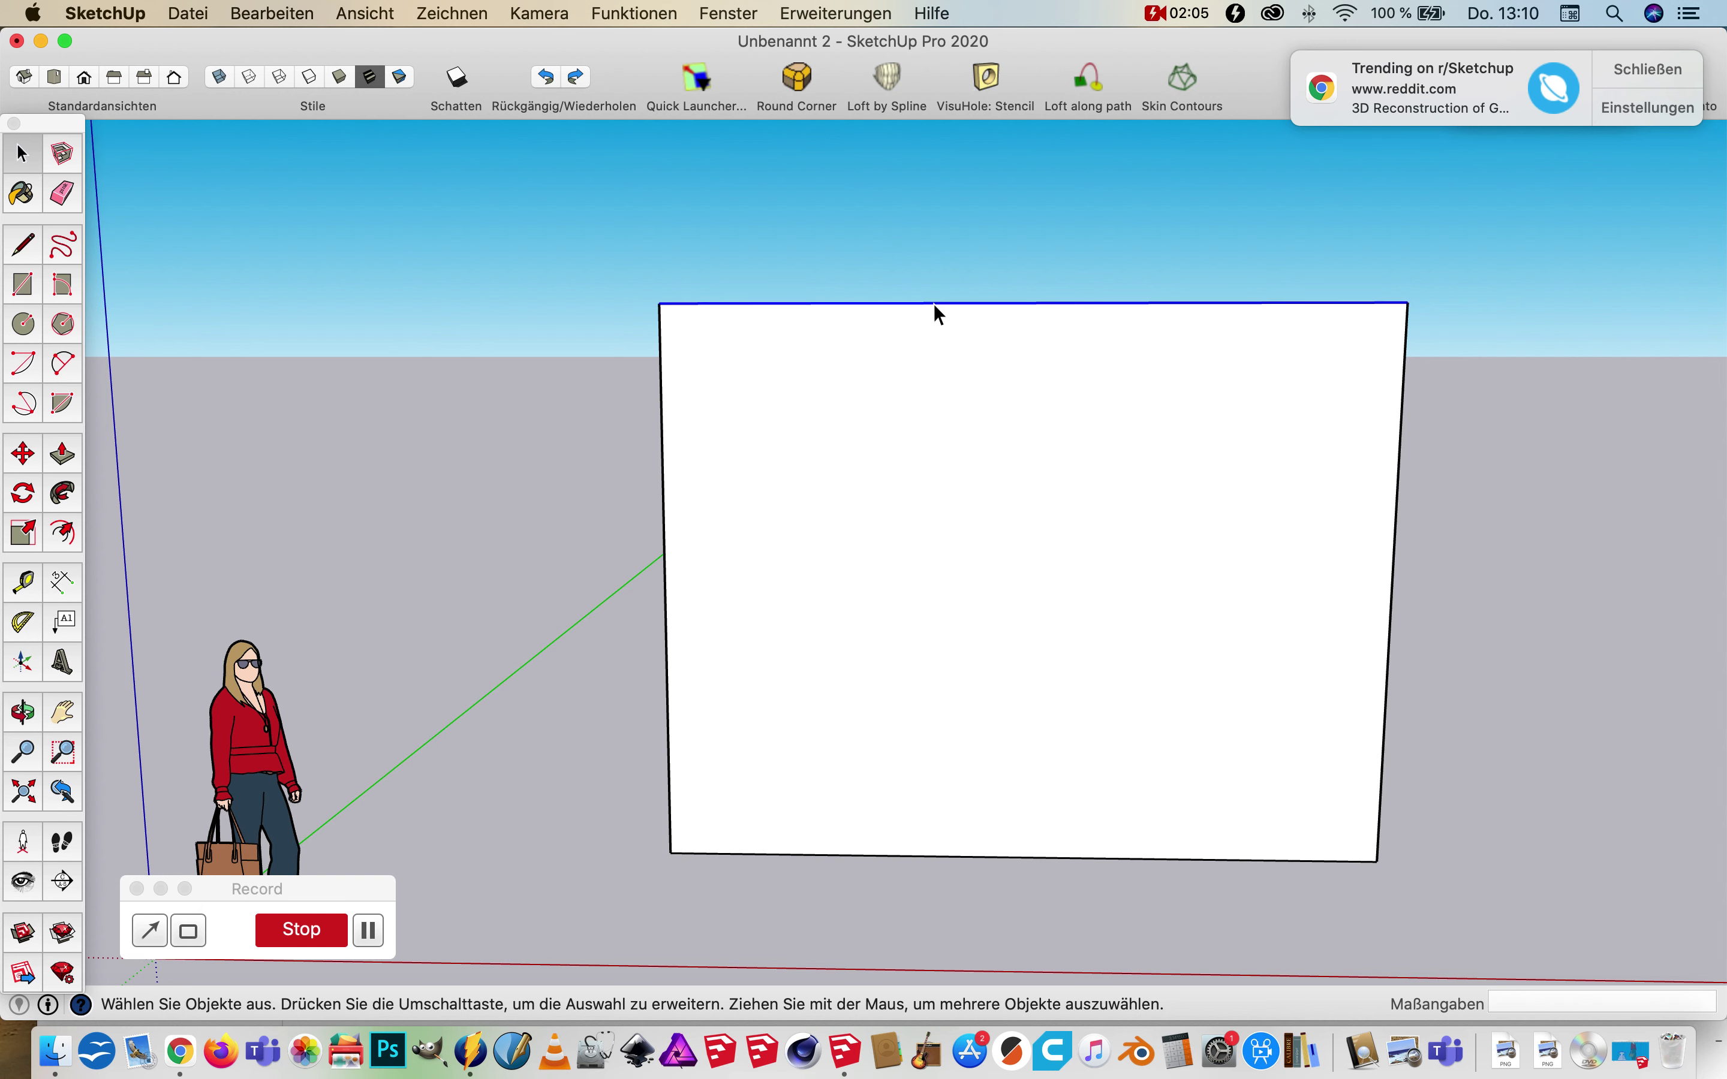
{"action": "right_click", "coordinate": [935, 307]}
{"action": "mouse_move", "coordinate": [1001, 397]}
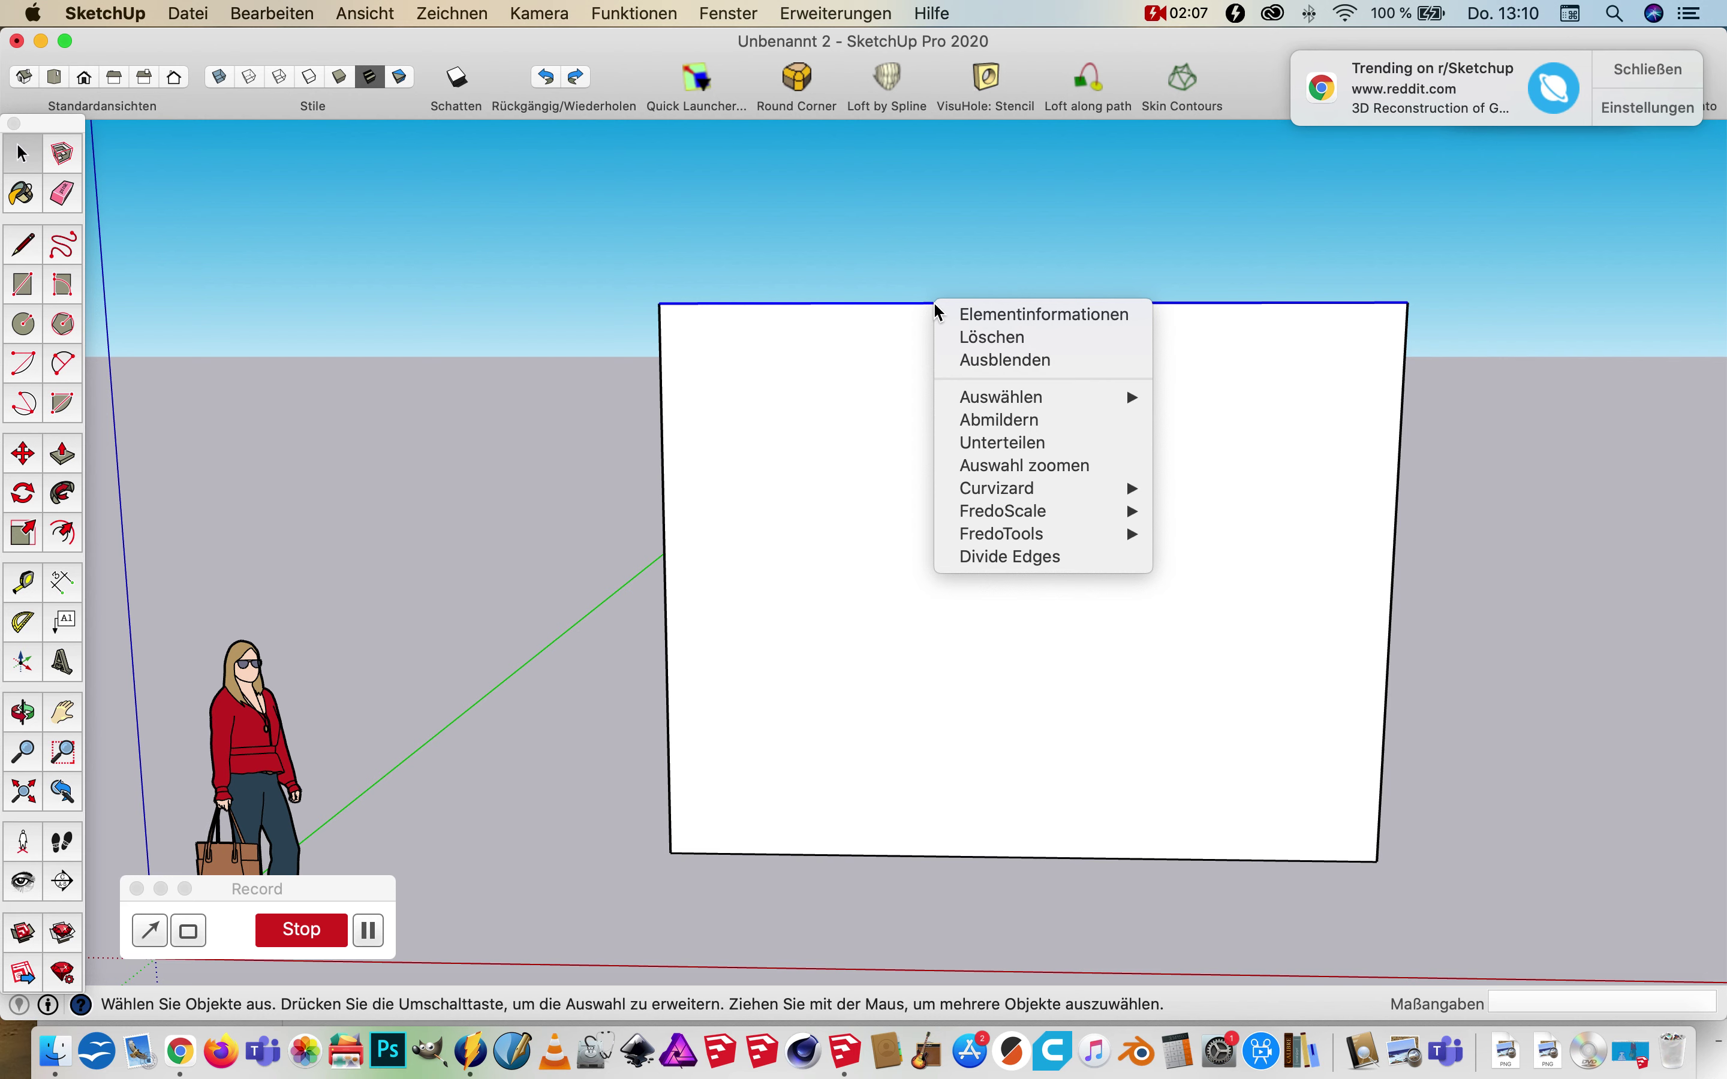
{"action": "left_click", "coordinate": [1003, 443]}
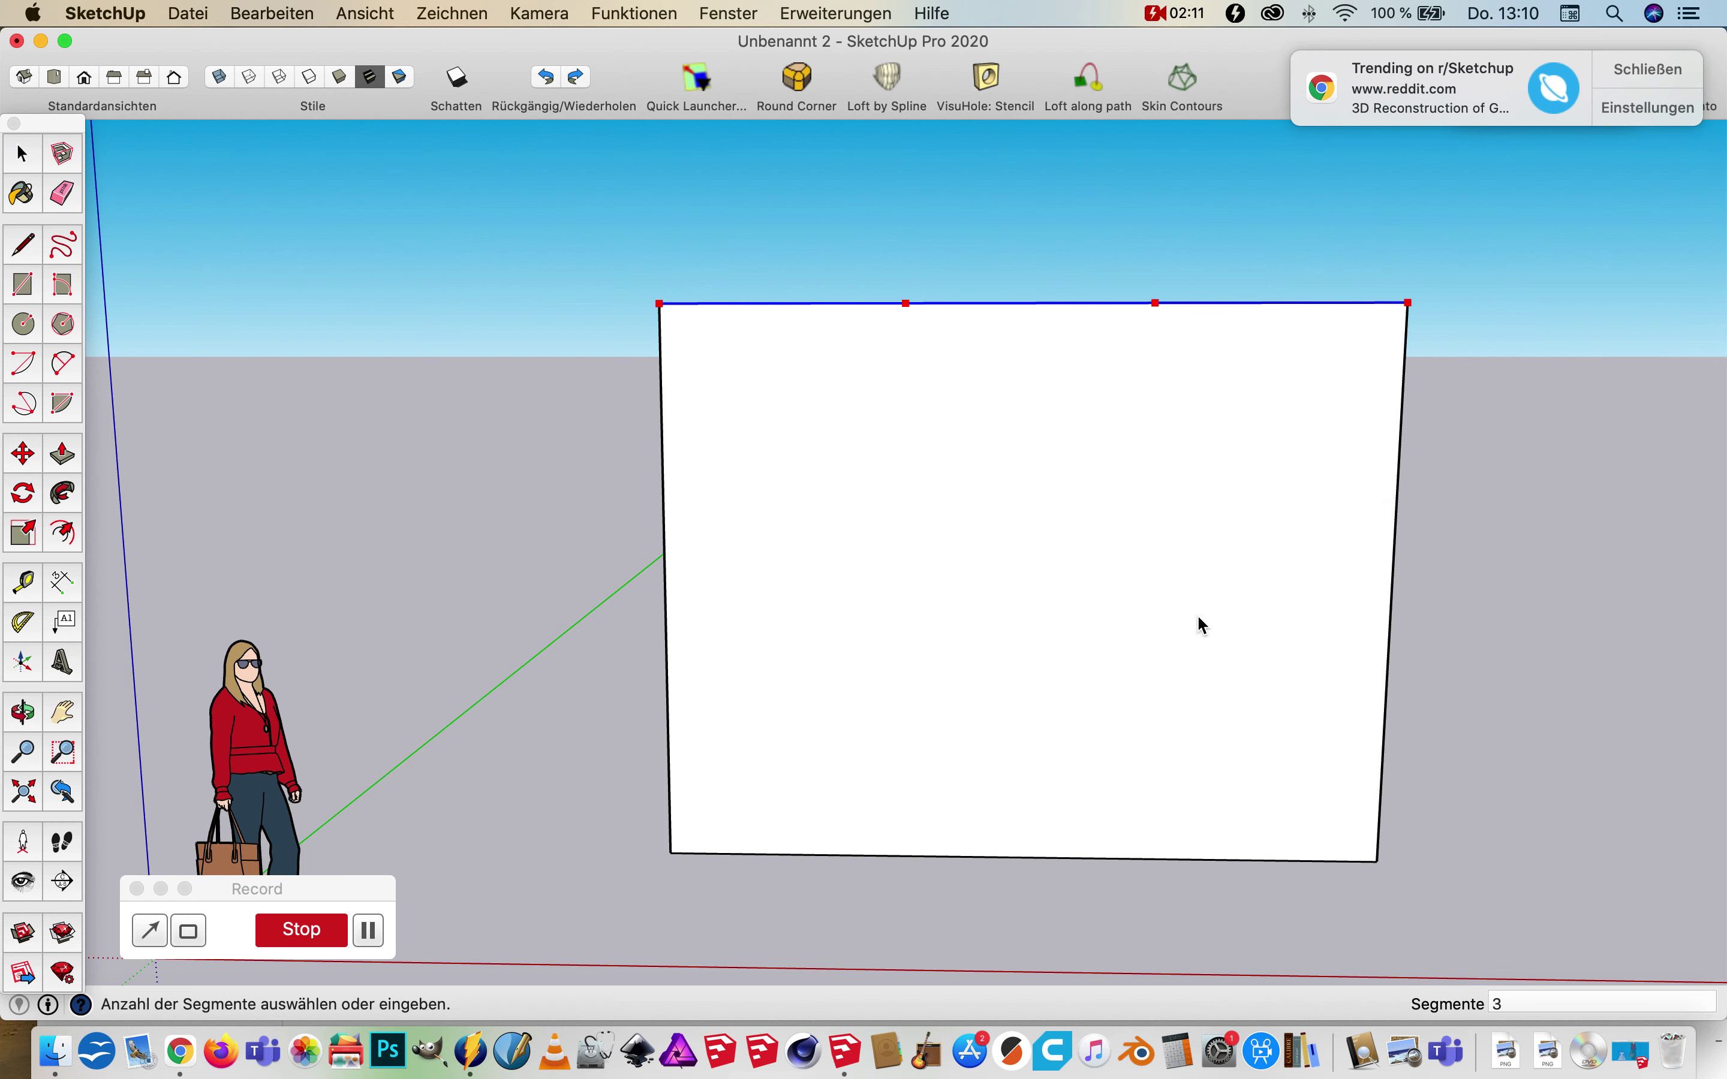
{"action": "type", "text": "12"}
{"action": "left_click", "coordinate": [1166, 649]}
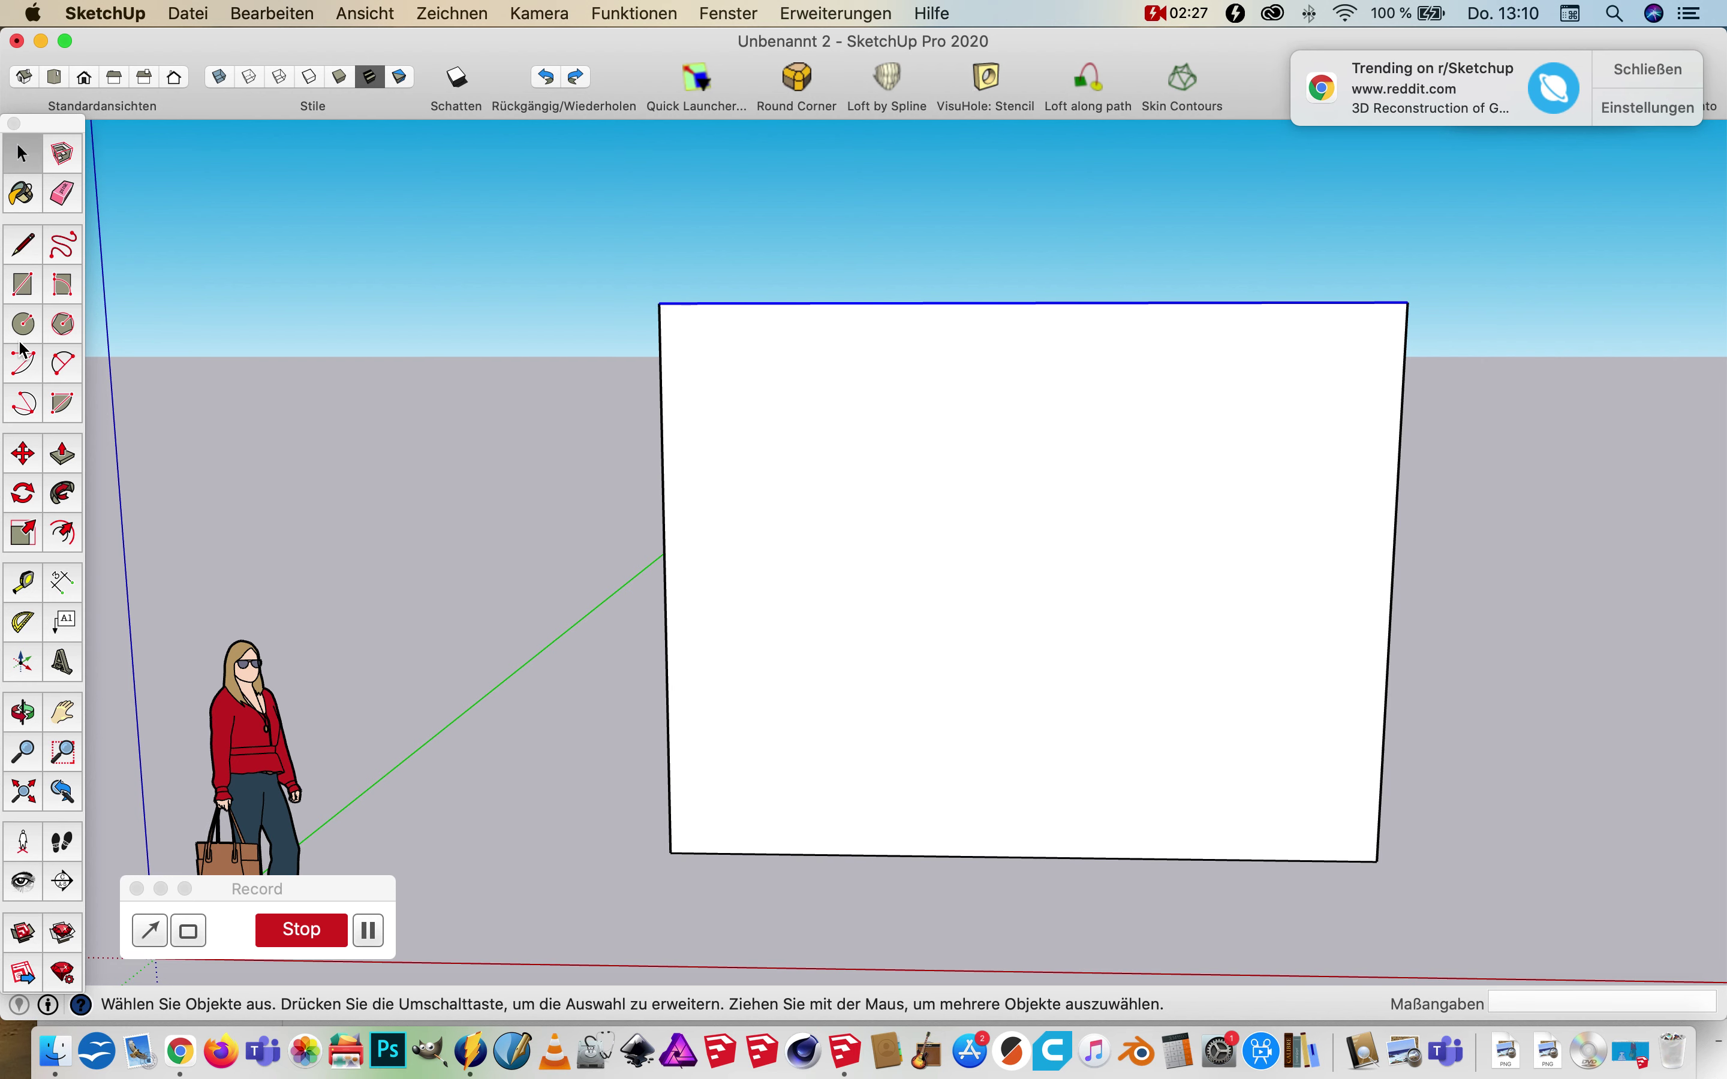
- Divide the front top edge into 8 segments of about 0,58 m each
{"action": "left_click", "coordinate": [62, 363]}
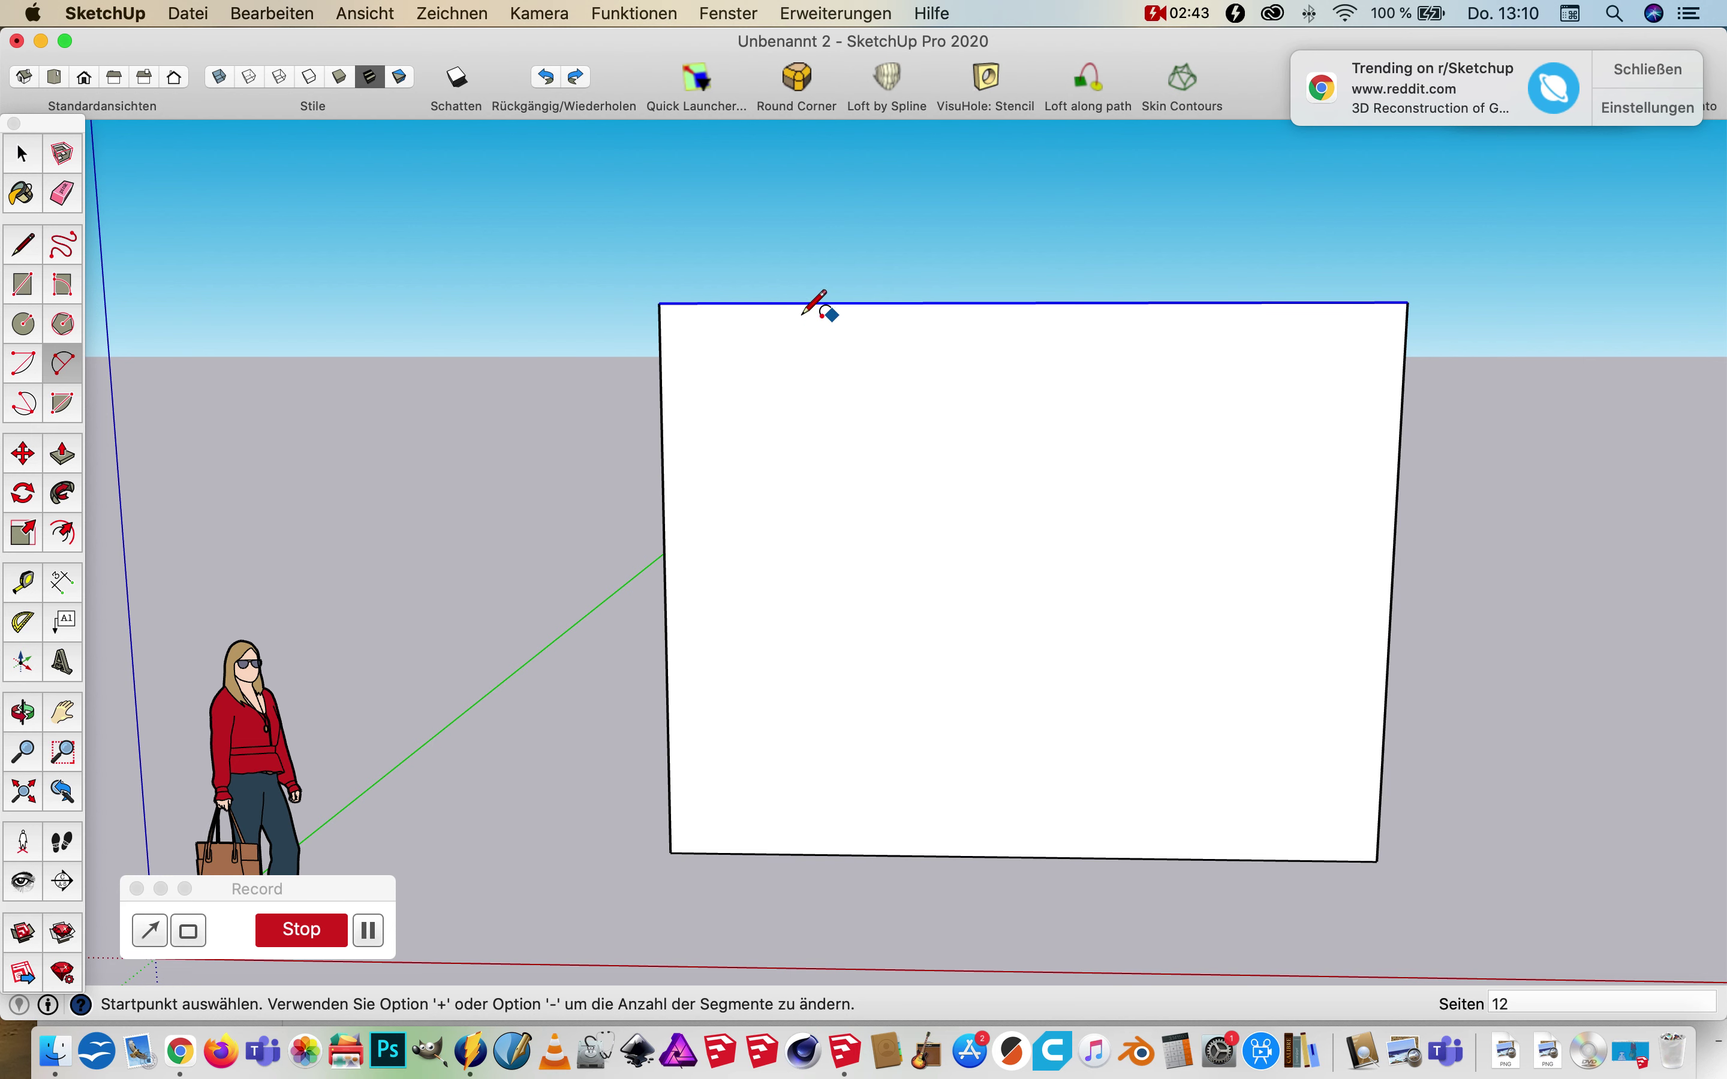
{"action": "left_click", "coordinate": [24, 162]}
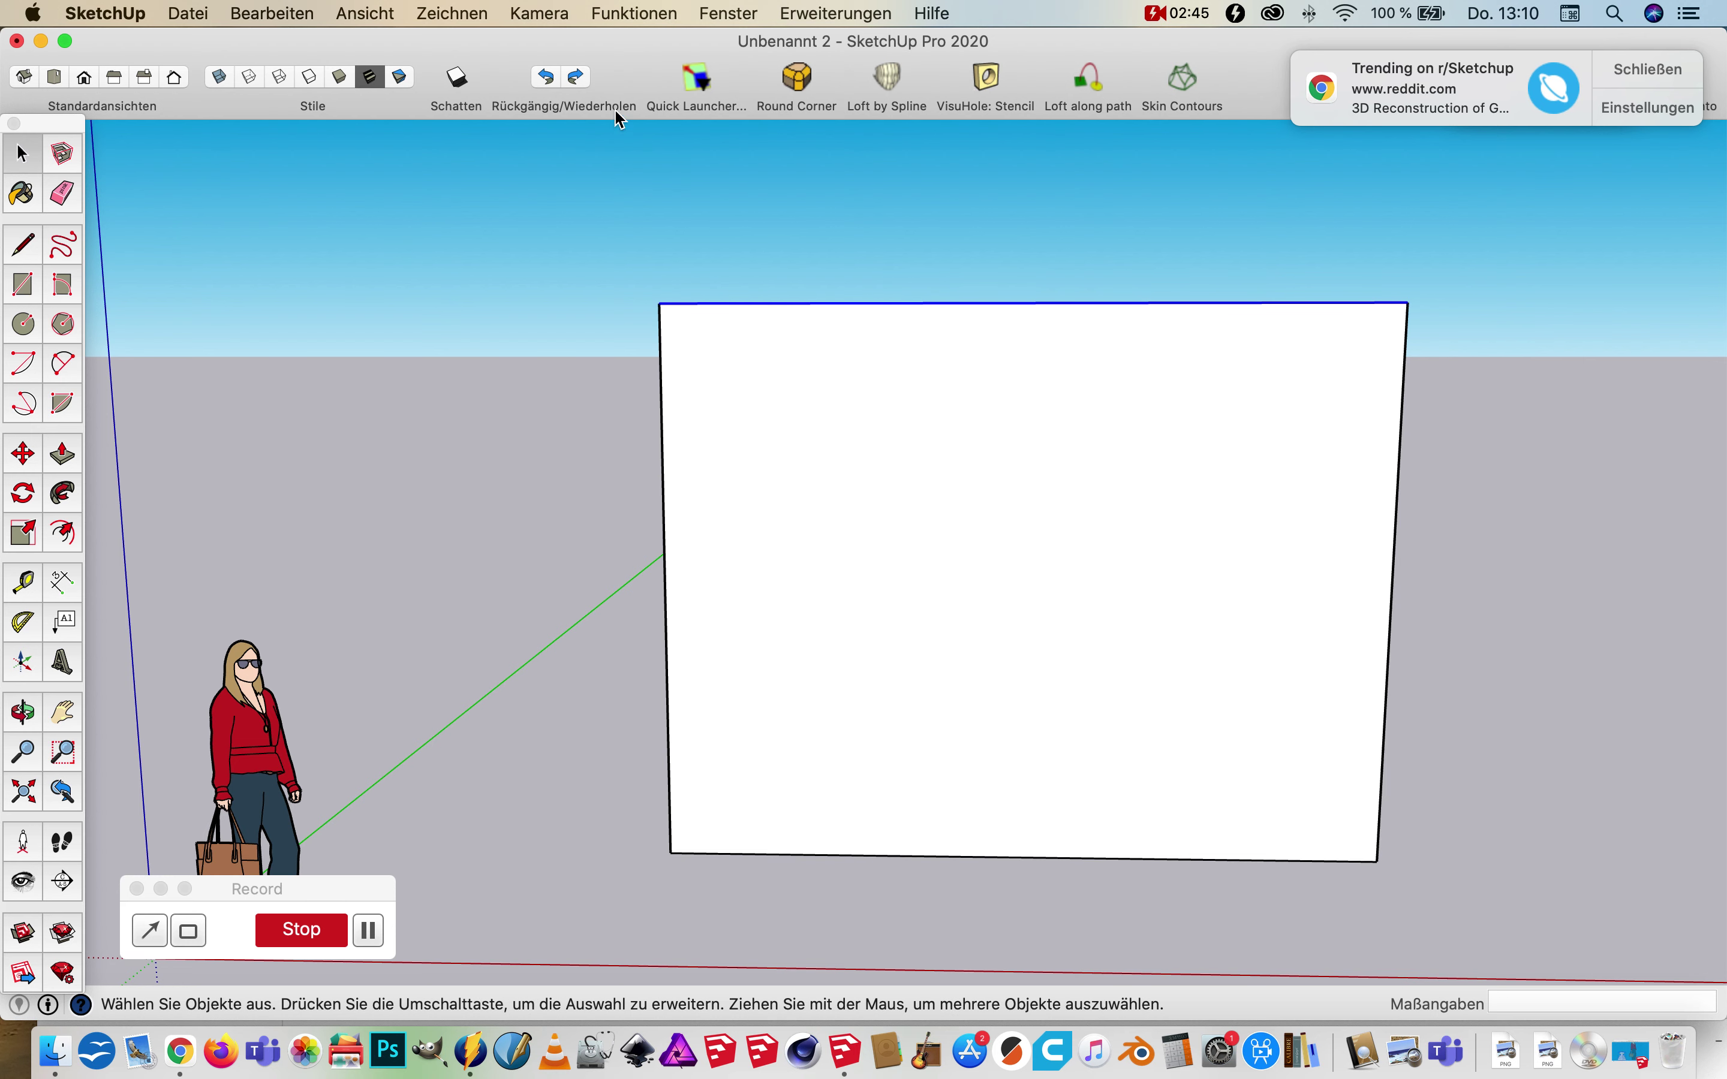
{"action": "right_click", "coordinate": [899, 303]}
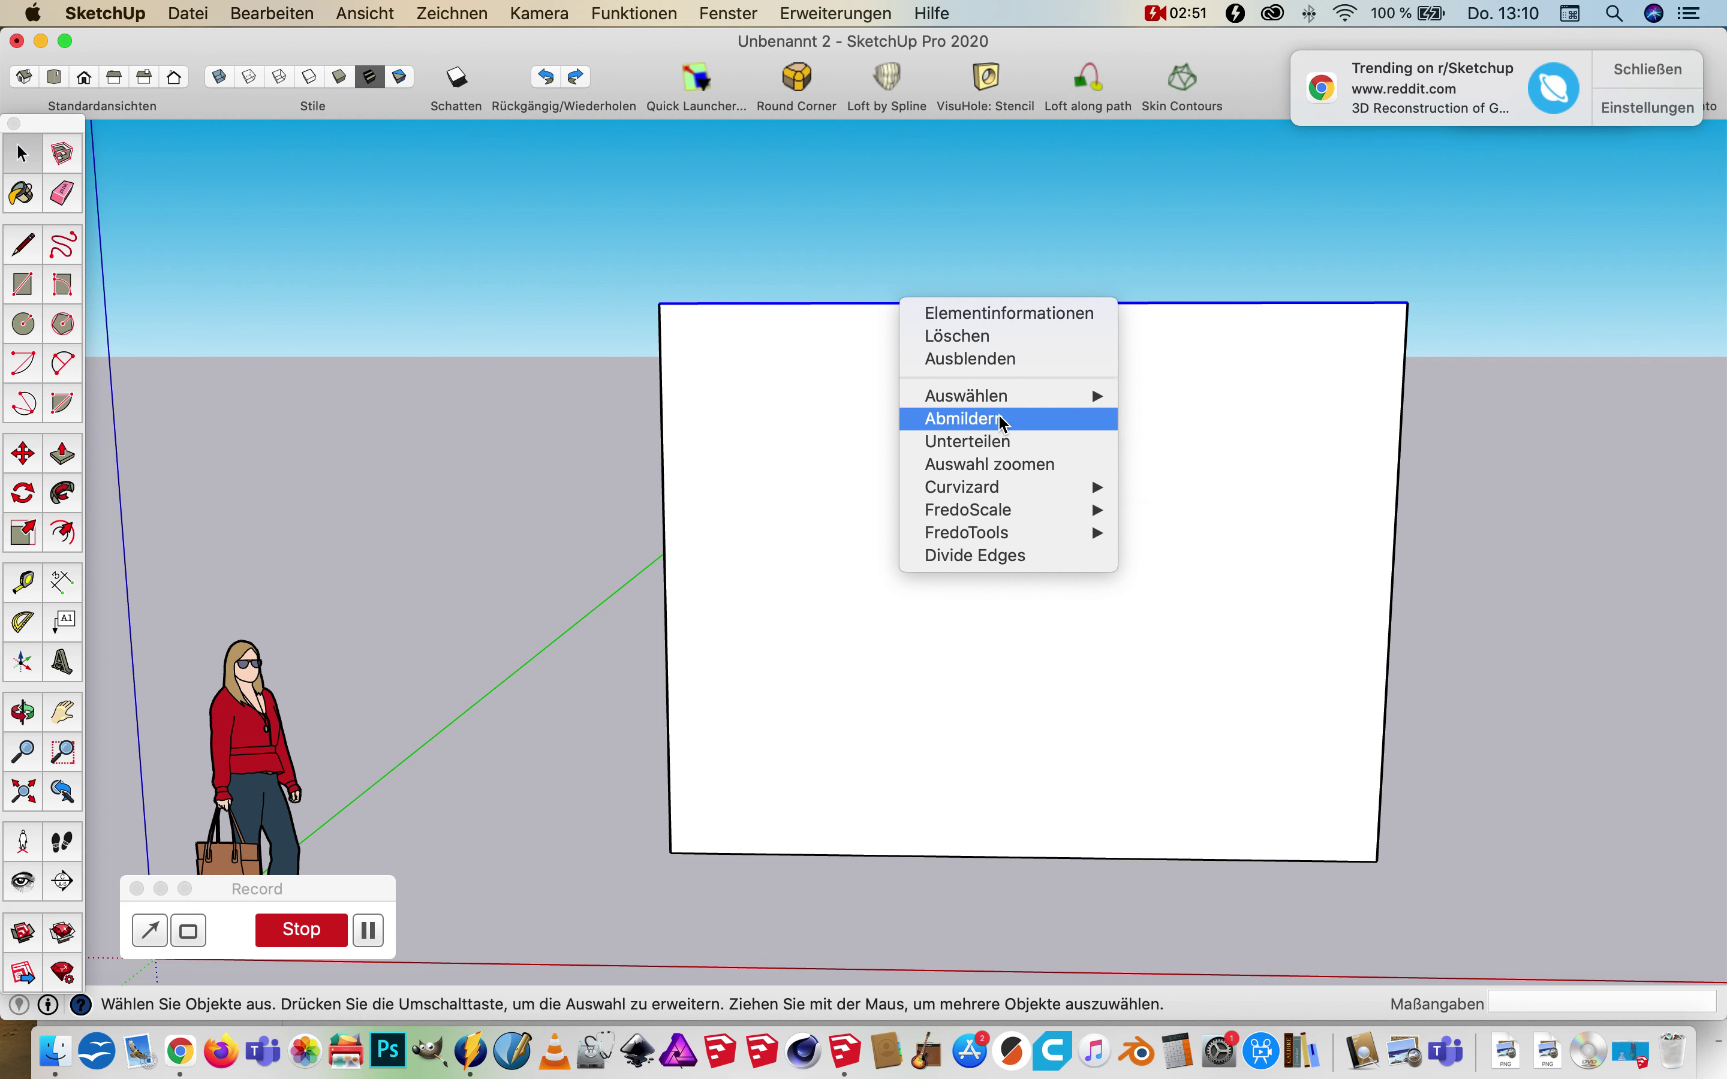
{"action": "left_click", "coordinate": [972, 445]}
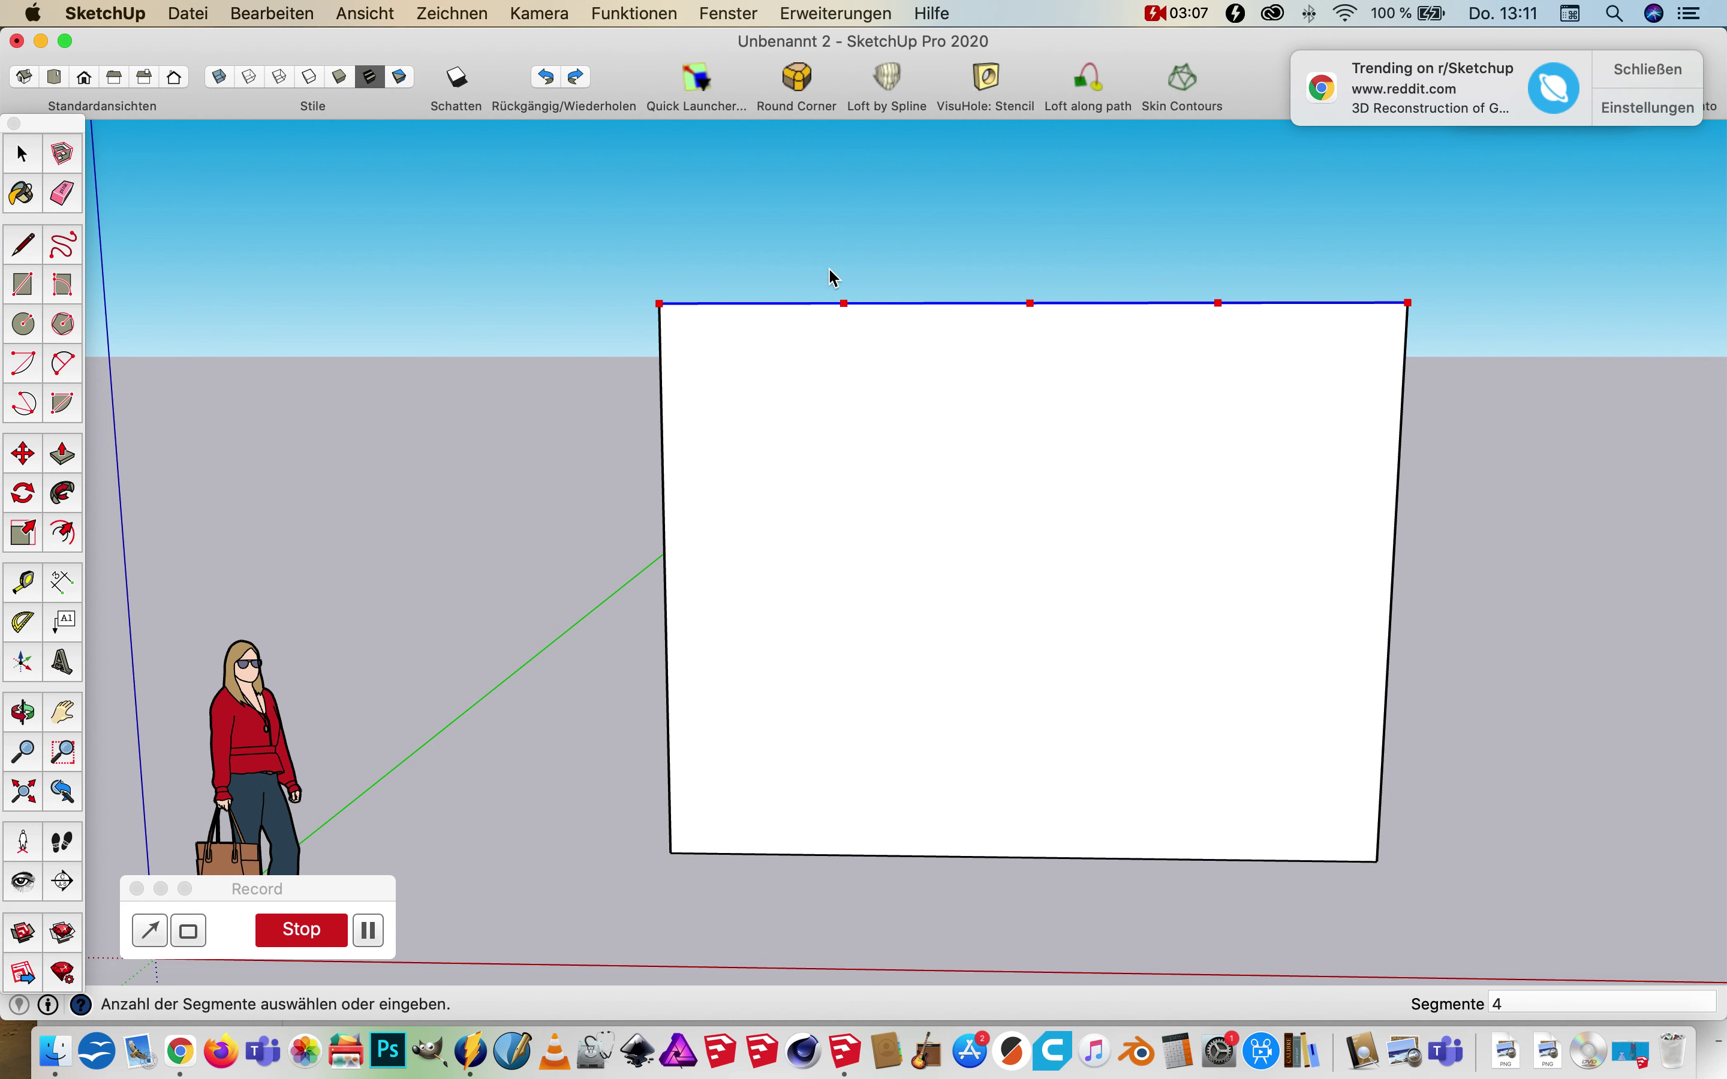
{"action": "left_click", "coordinate": [754, 239]}
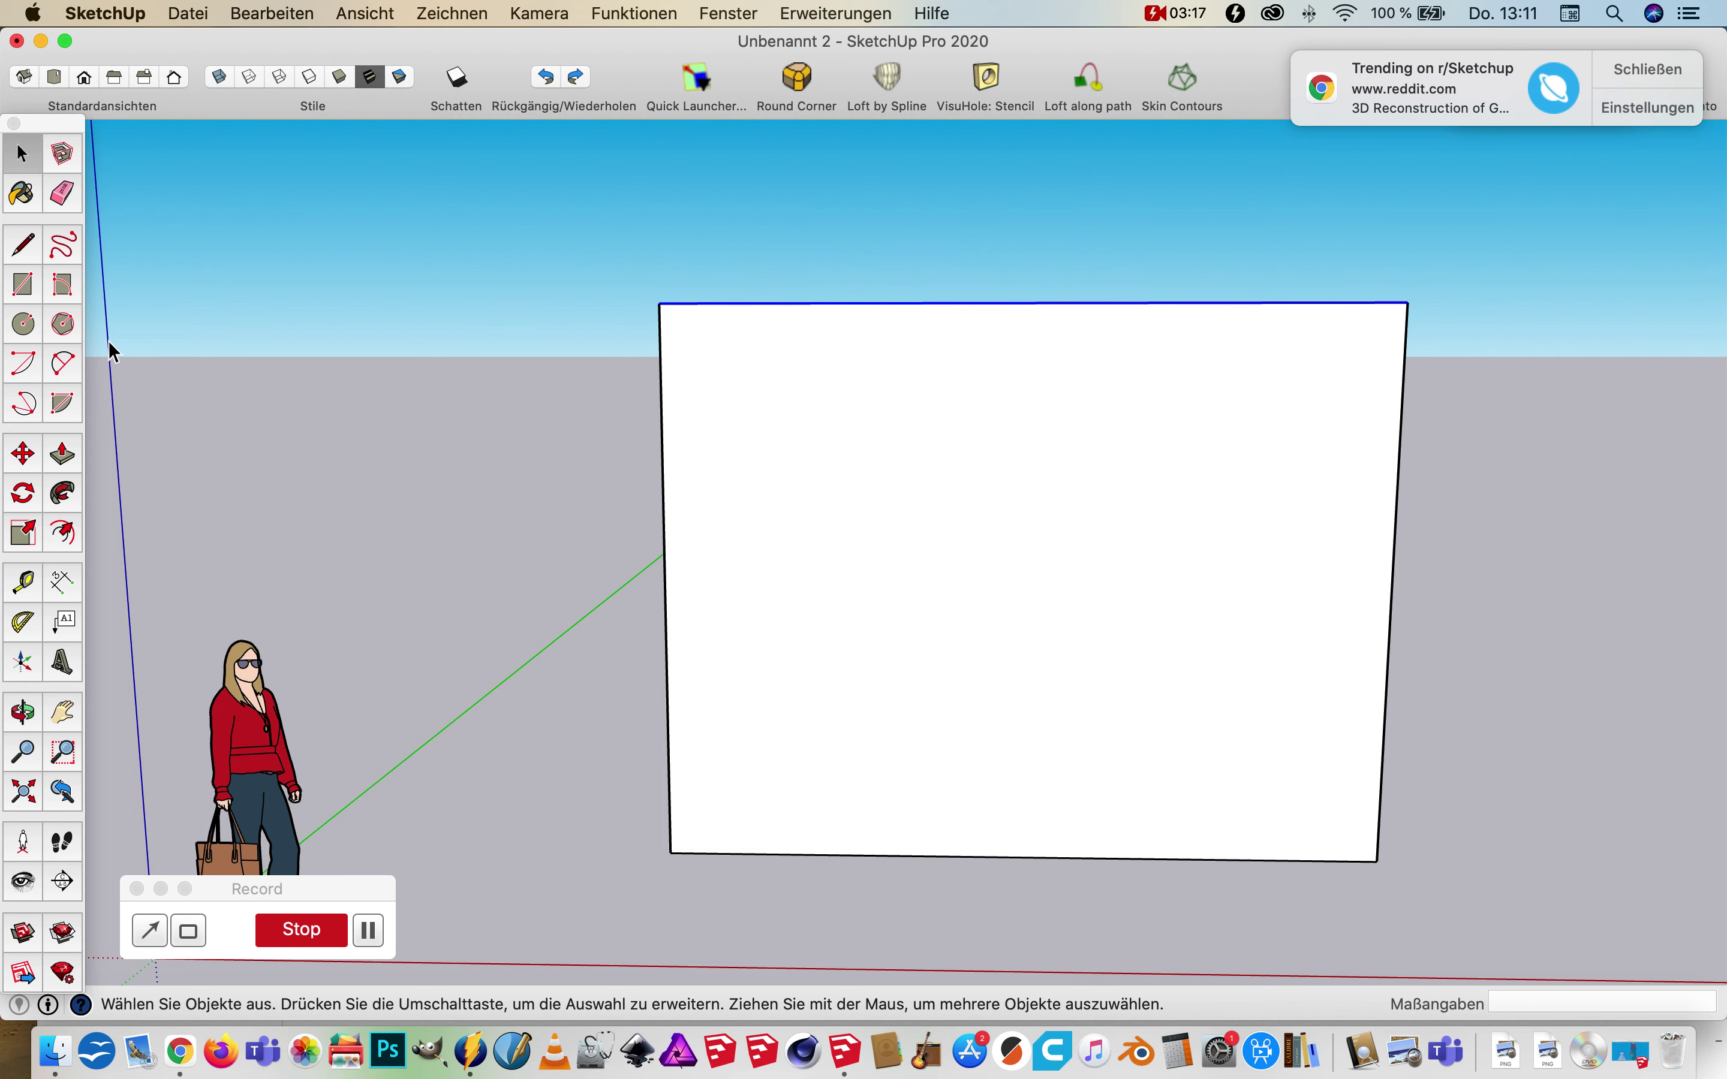
{"action": "left_click", "coordinate": [59, 367]}
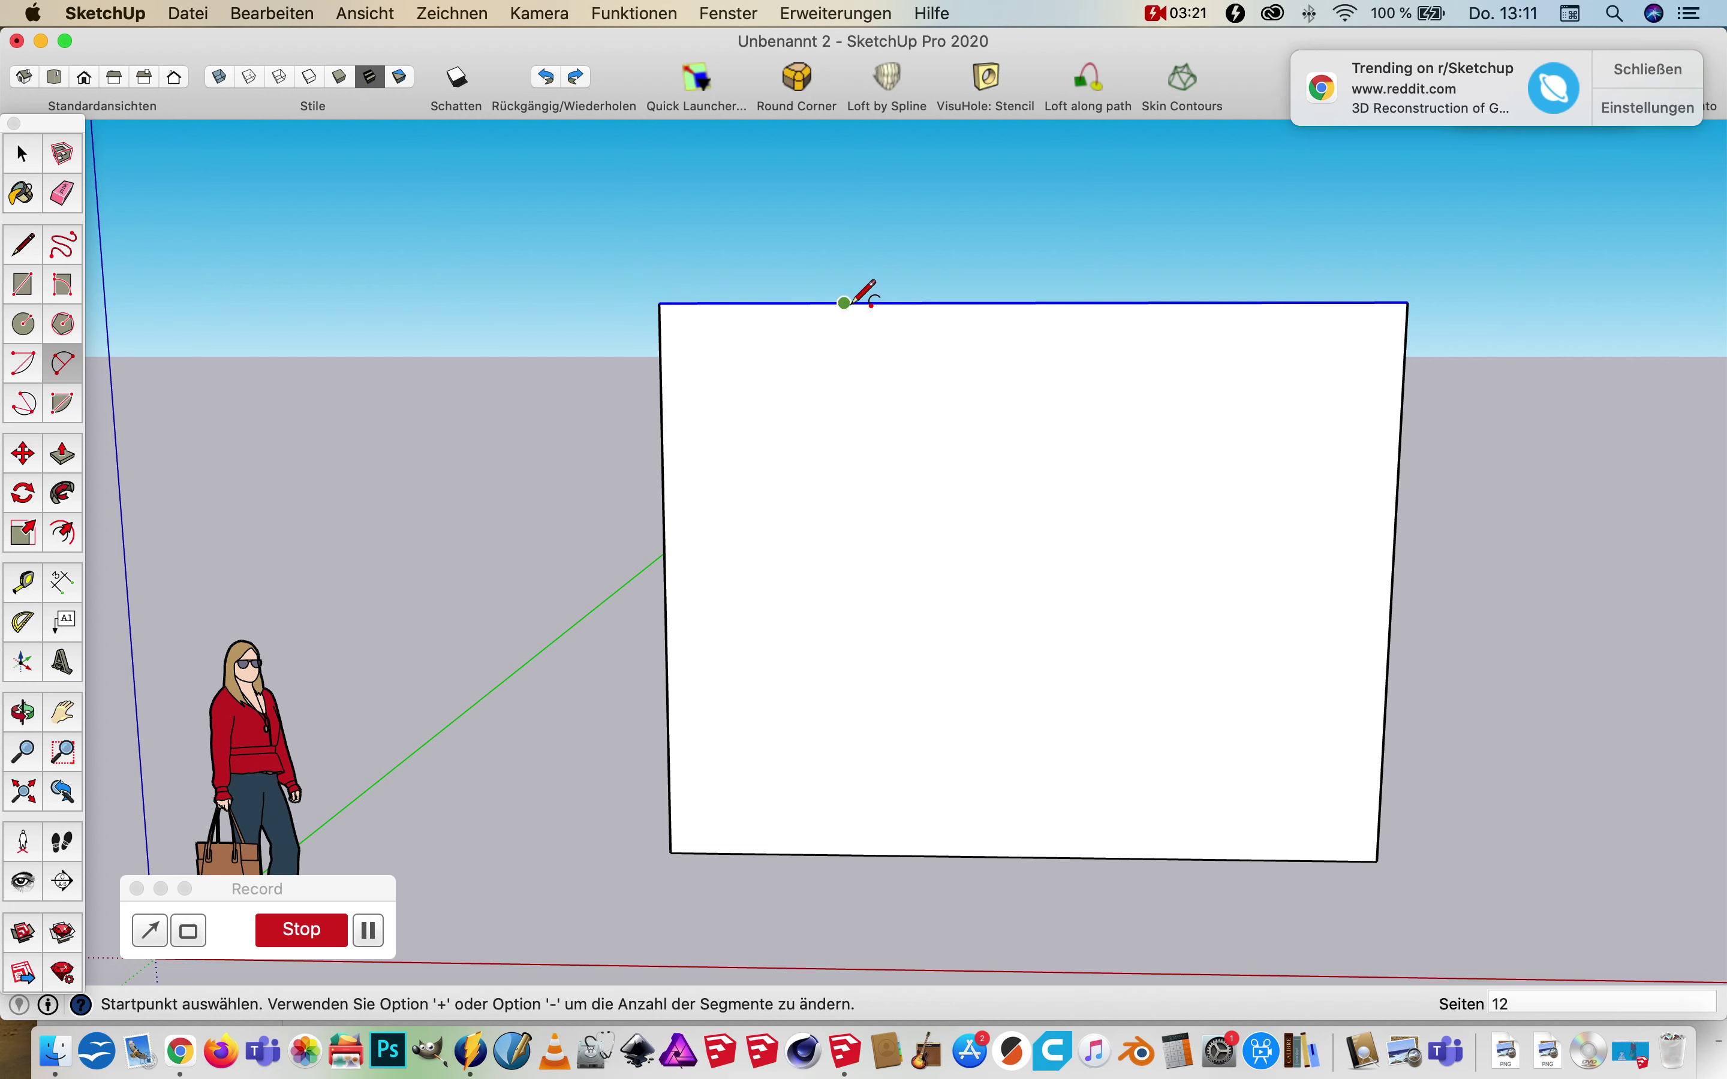
- Draw two connected arcs from the top edge's second division point down the front face
{"action": "left_click", "coordinate": [844, 303]}
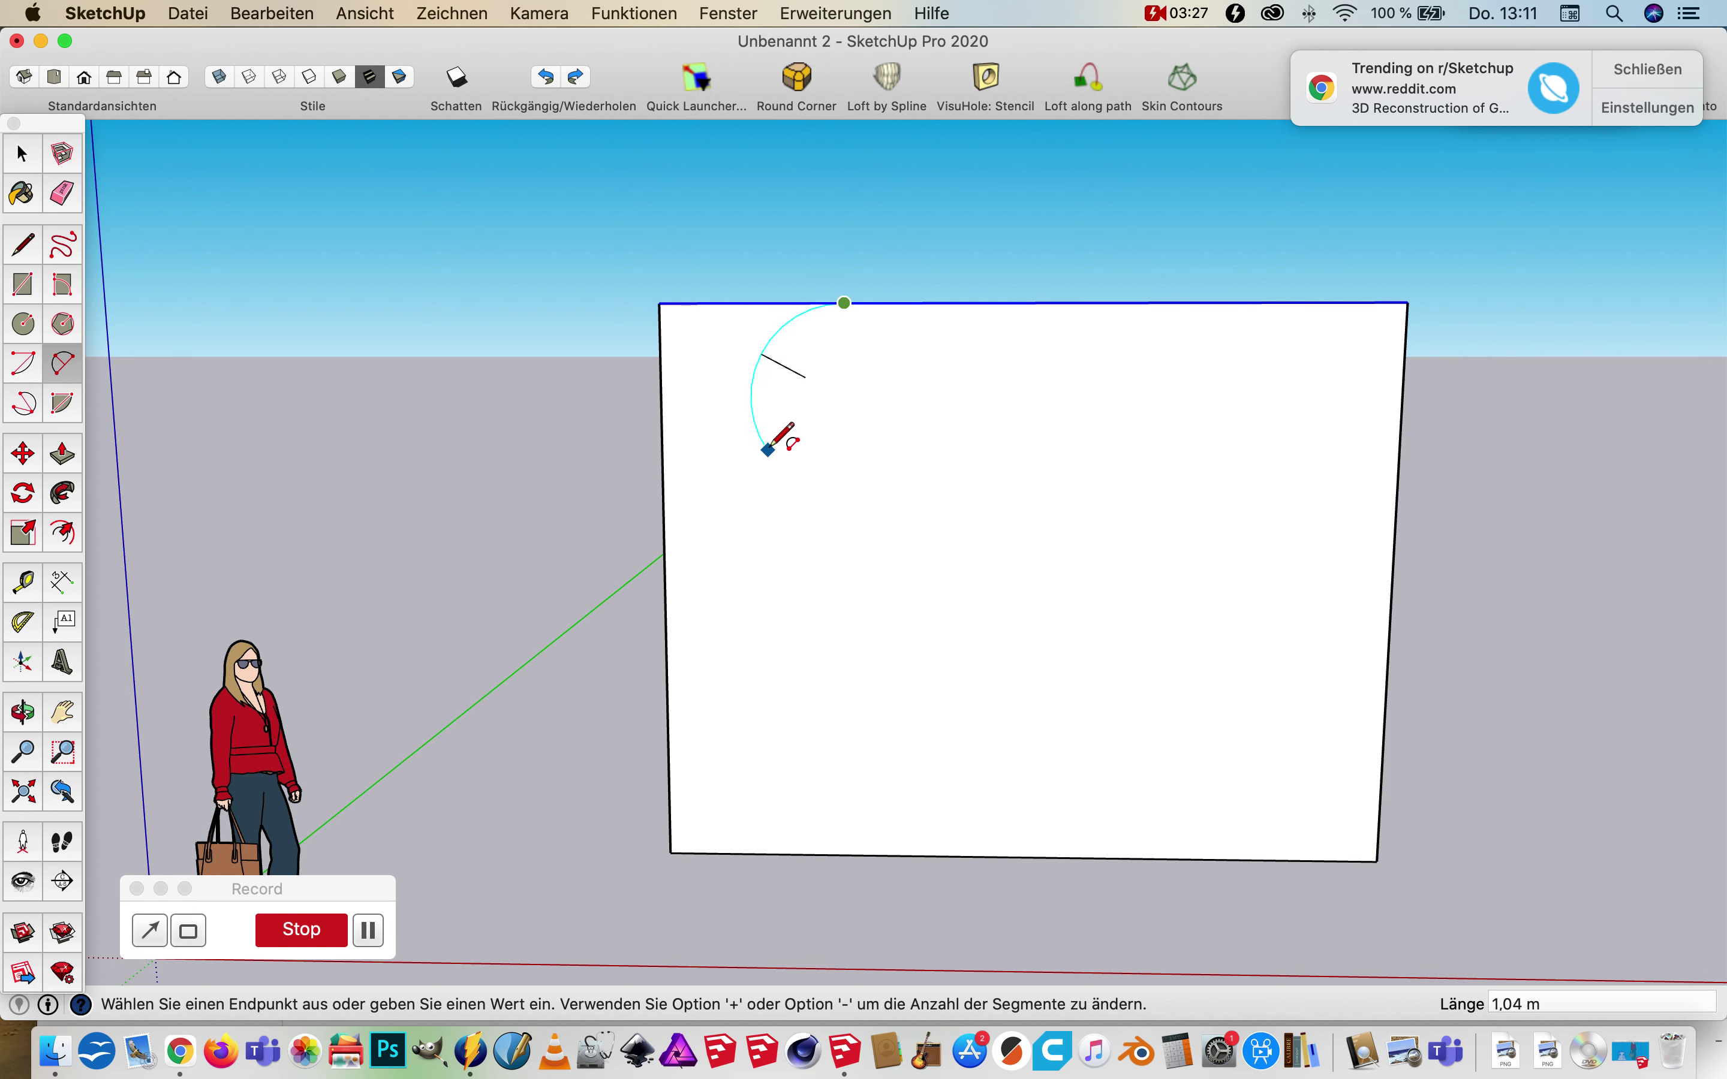
{"action": "left_click", "coordinate": [762, 446]}
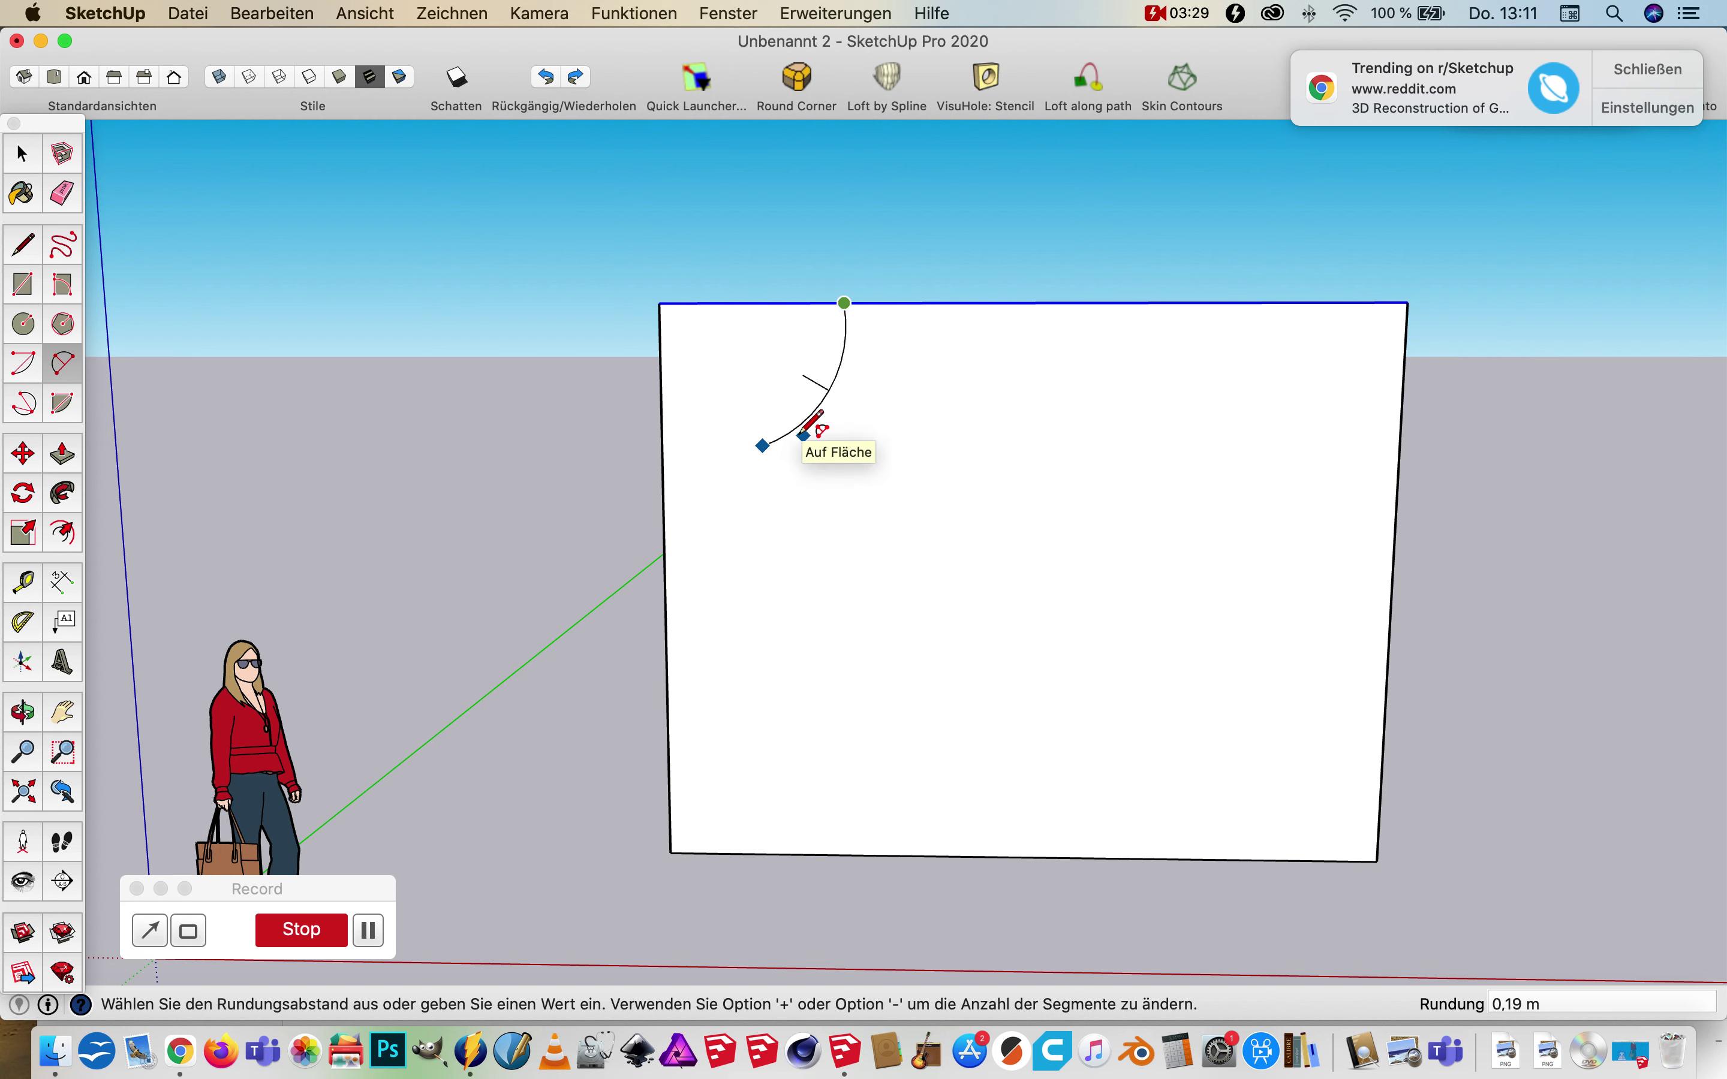
{"action": "left_click", "coordinate": [809, 416]}
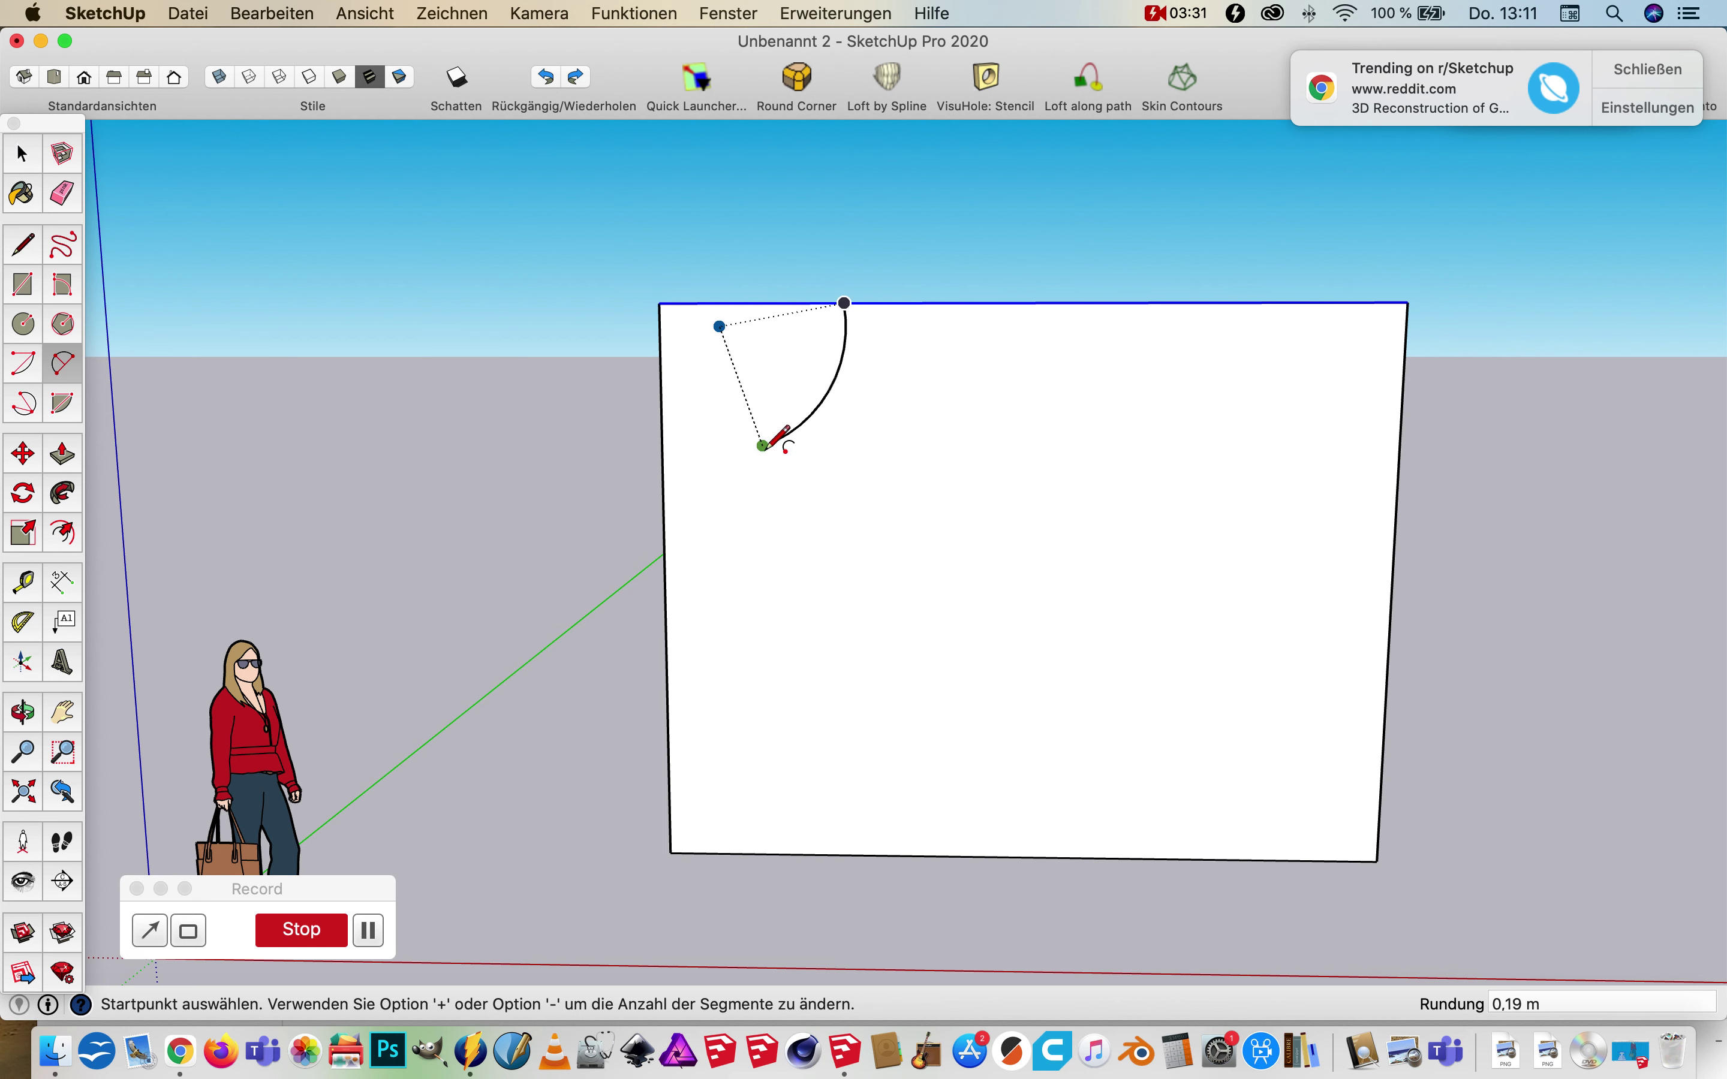
{"action": "left_click", "coordinate": [762, 446]}
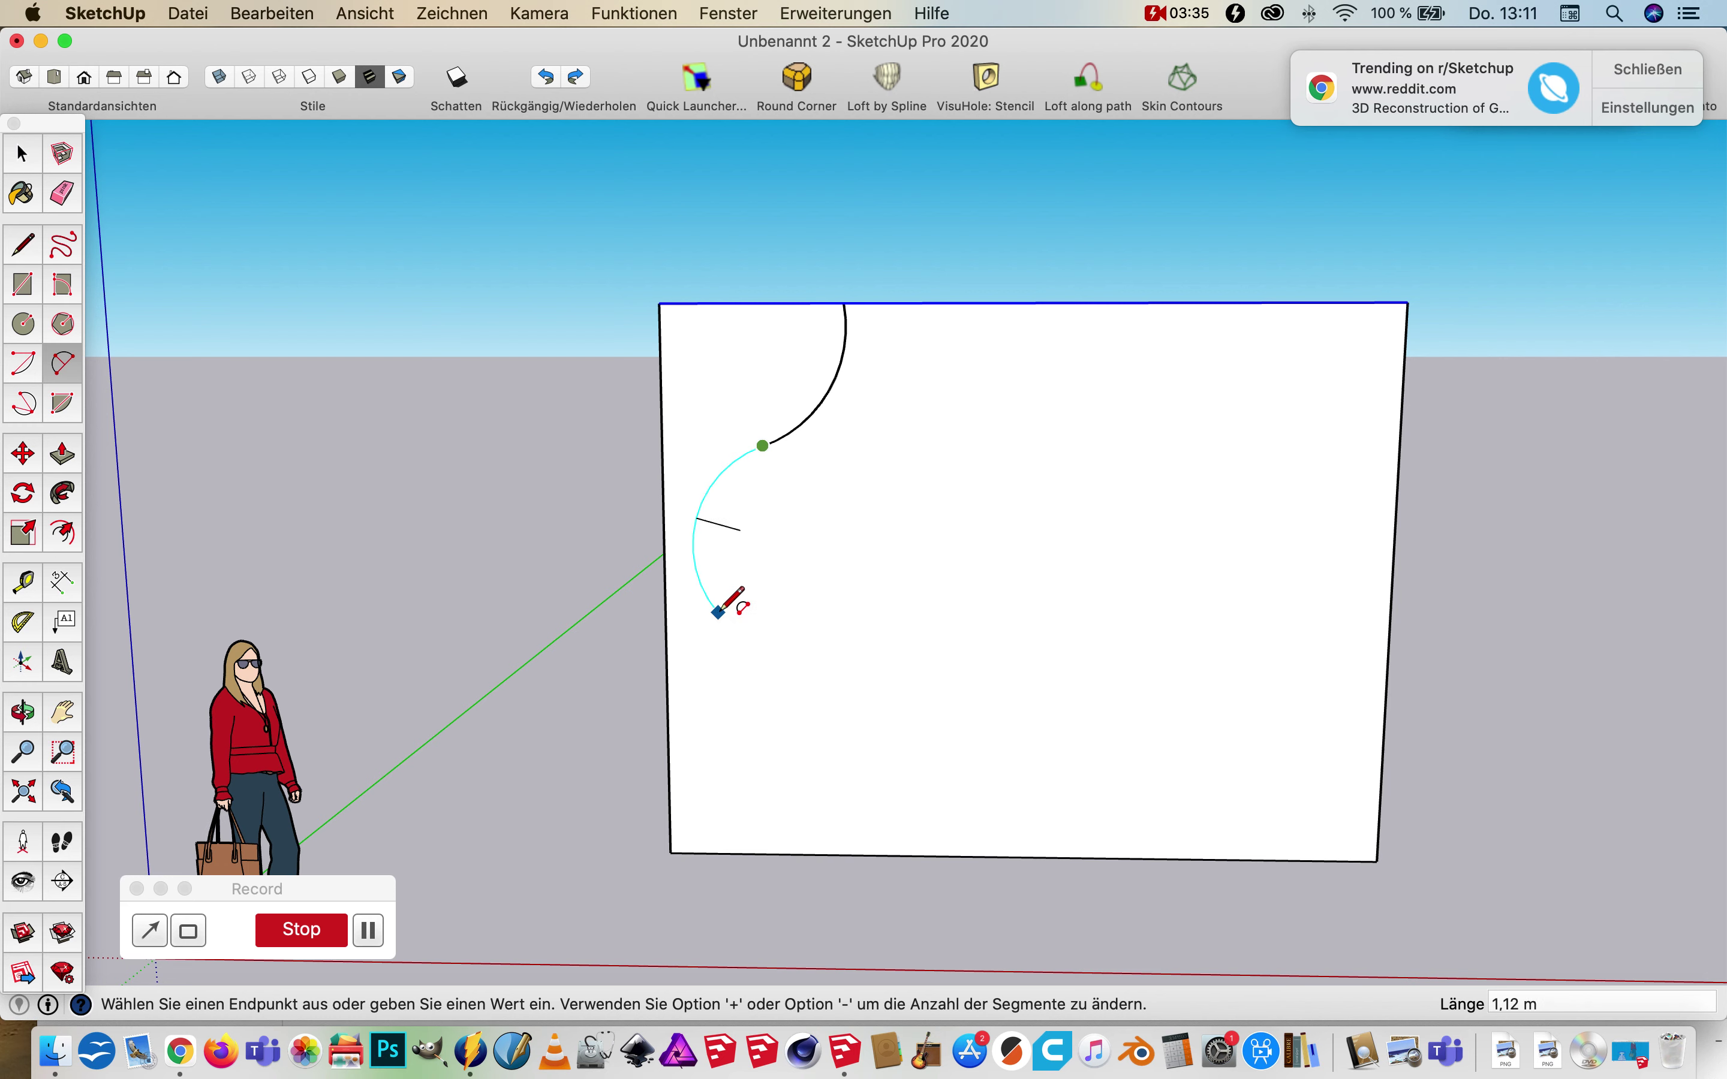
{"action": "left_click", "coordinate": [716, 612]}
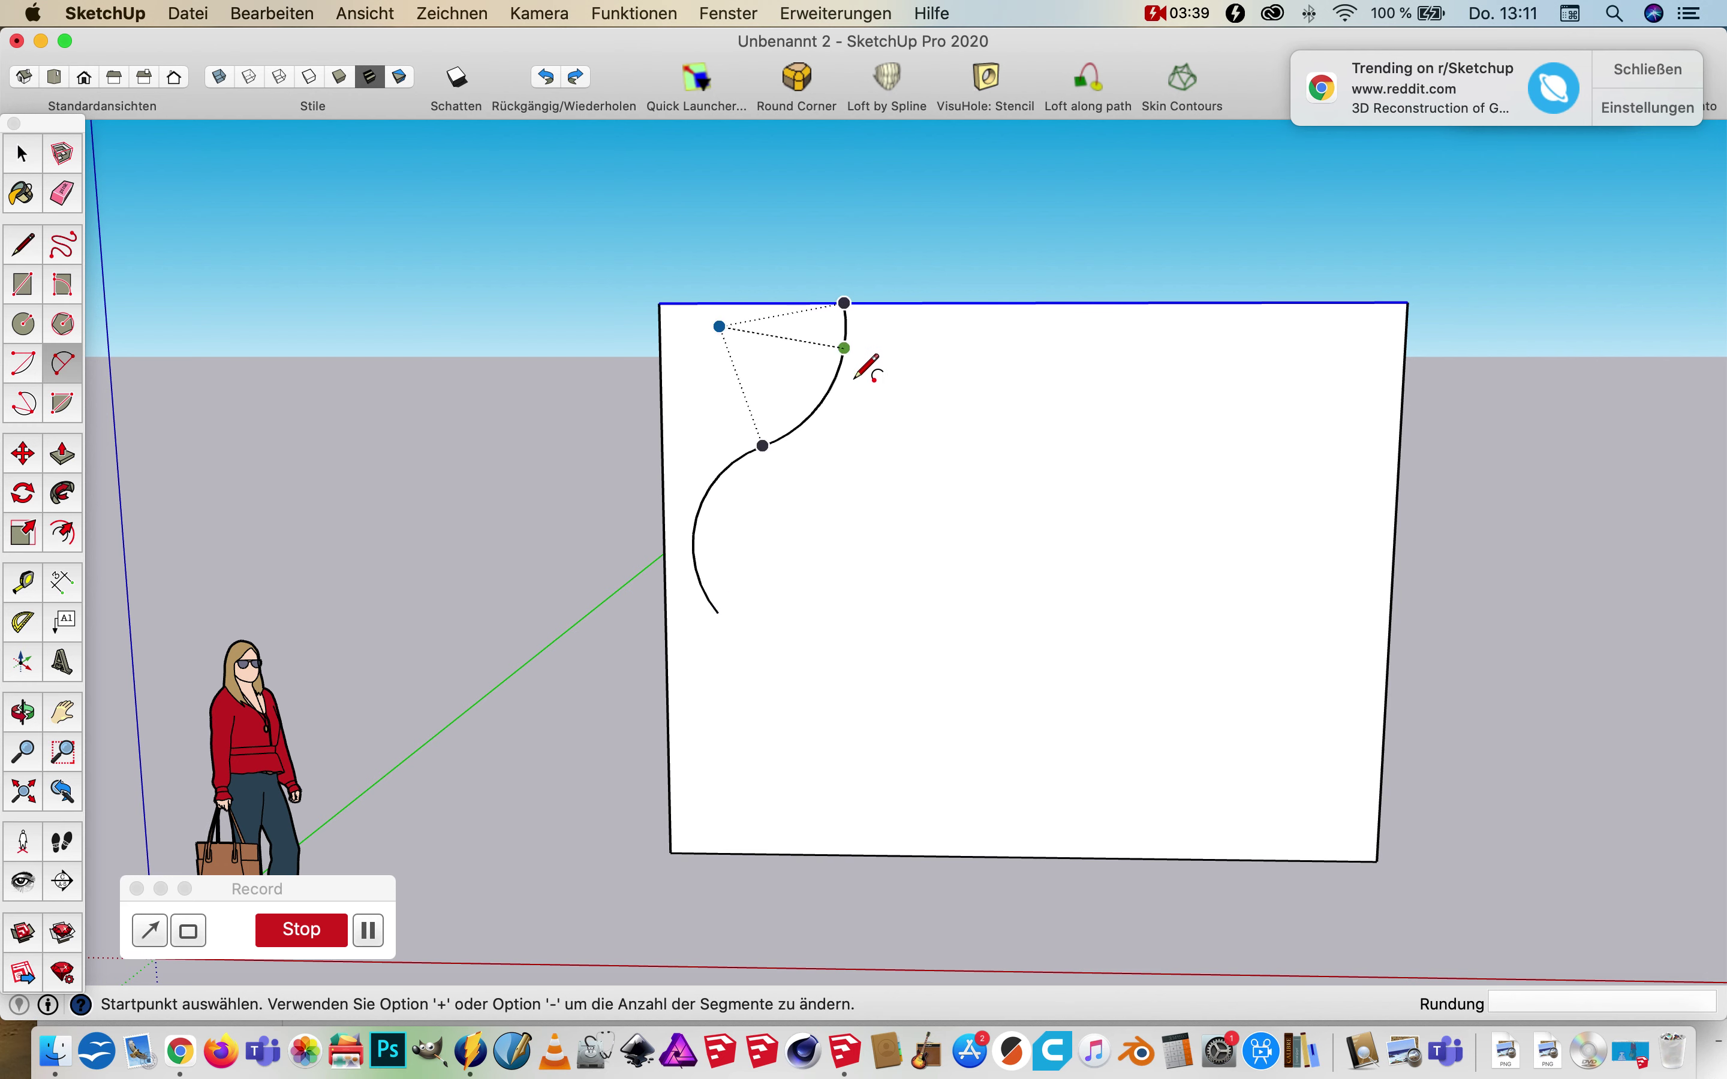
- Add a third arc ending on the face's left edge to complete the S-curve
{"action": "left_click", "coordinate": [716, 612]}
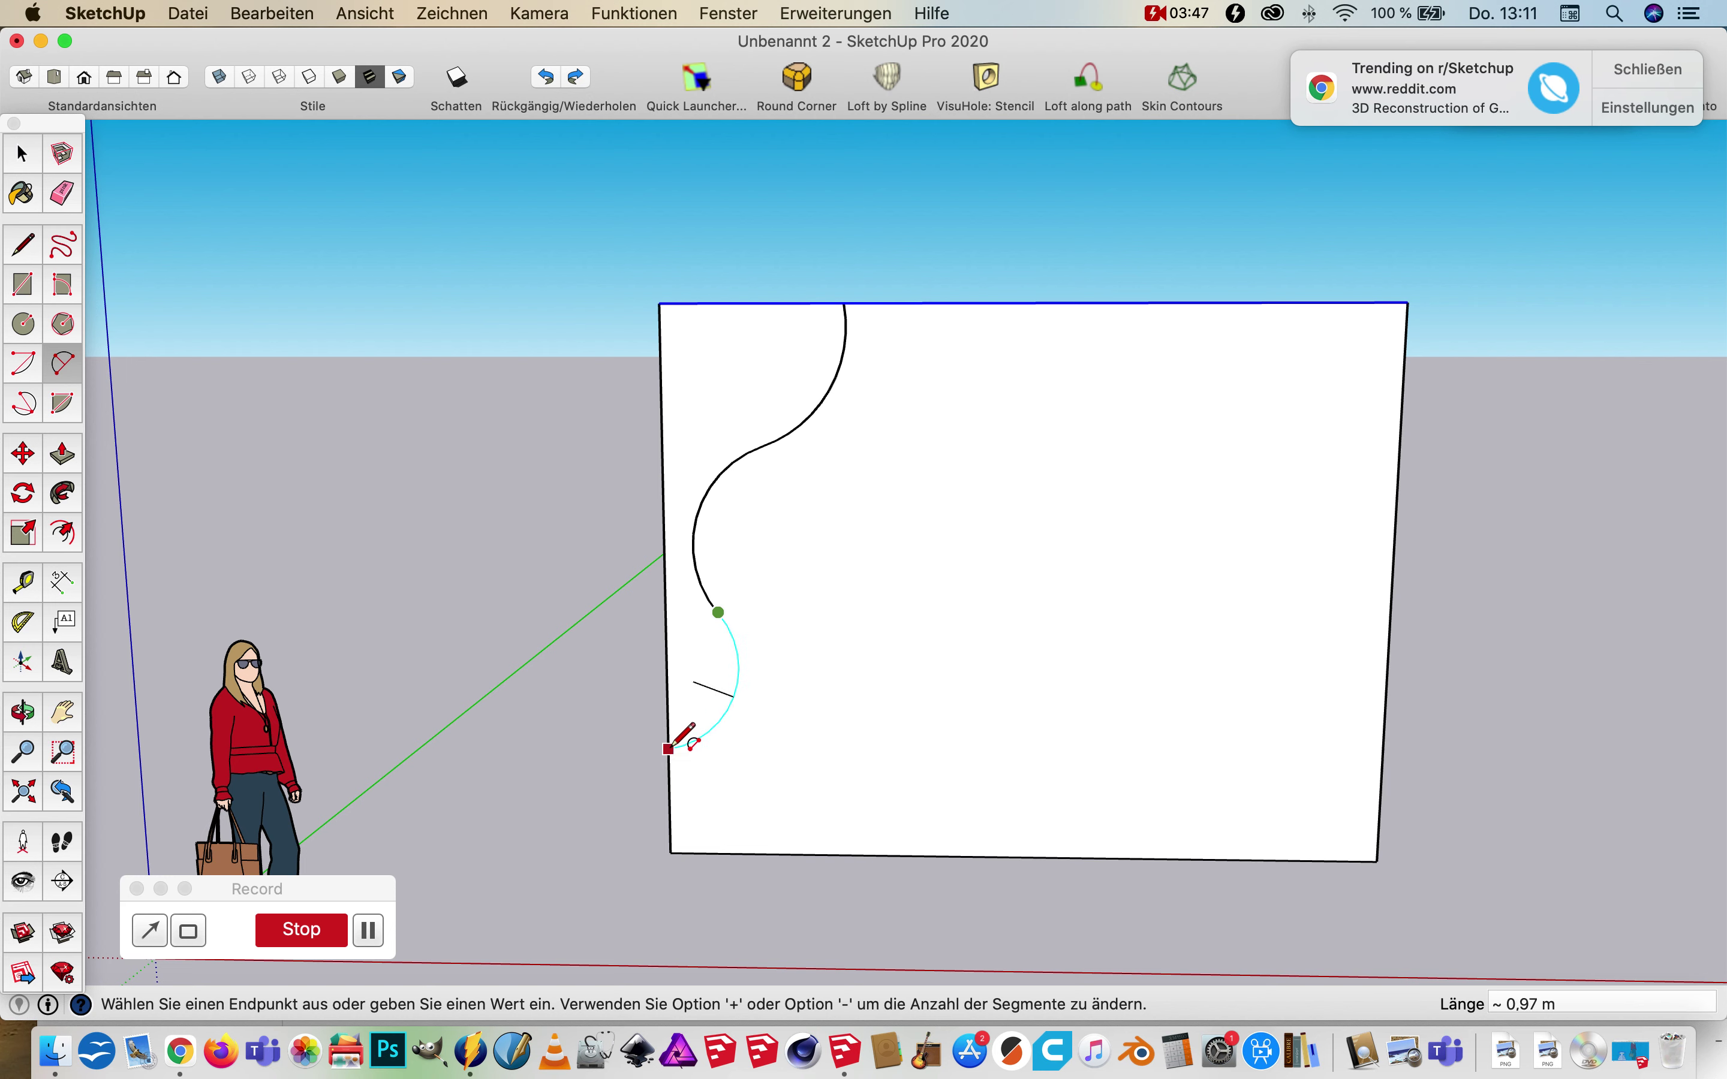
{"action": "left_click", "coordinate": [671, 749]}
{"action": "left_click", "coordinate": [671, 750]}
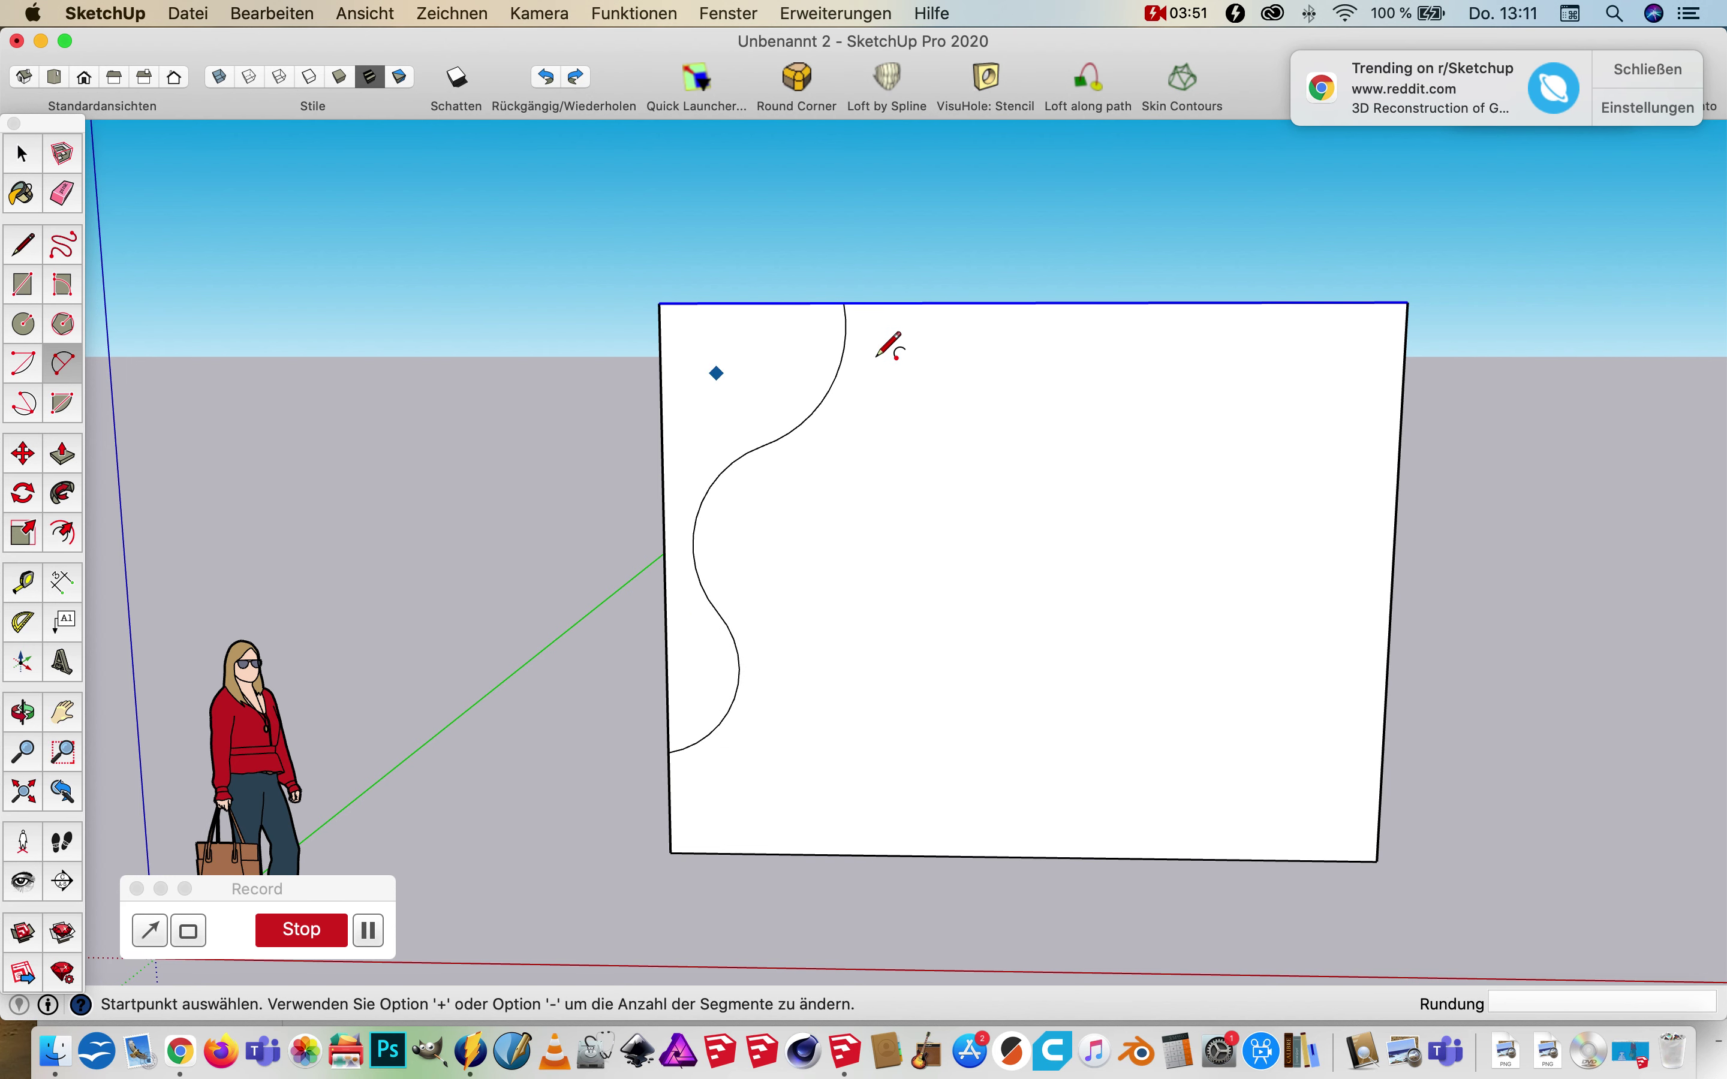
{"action": "mouse_move", "coordinate": [924, 370]}
{"action": "middle_mouse_down"}
{"action": "mouse_move", "coordinate": [885, 592]}
{"action": "mouse_move", "coordinate": [854, 545]}
{"action": "middle_mouse_up"}
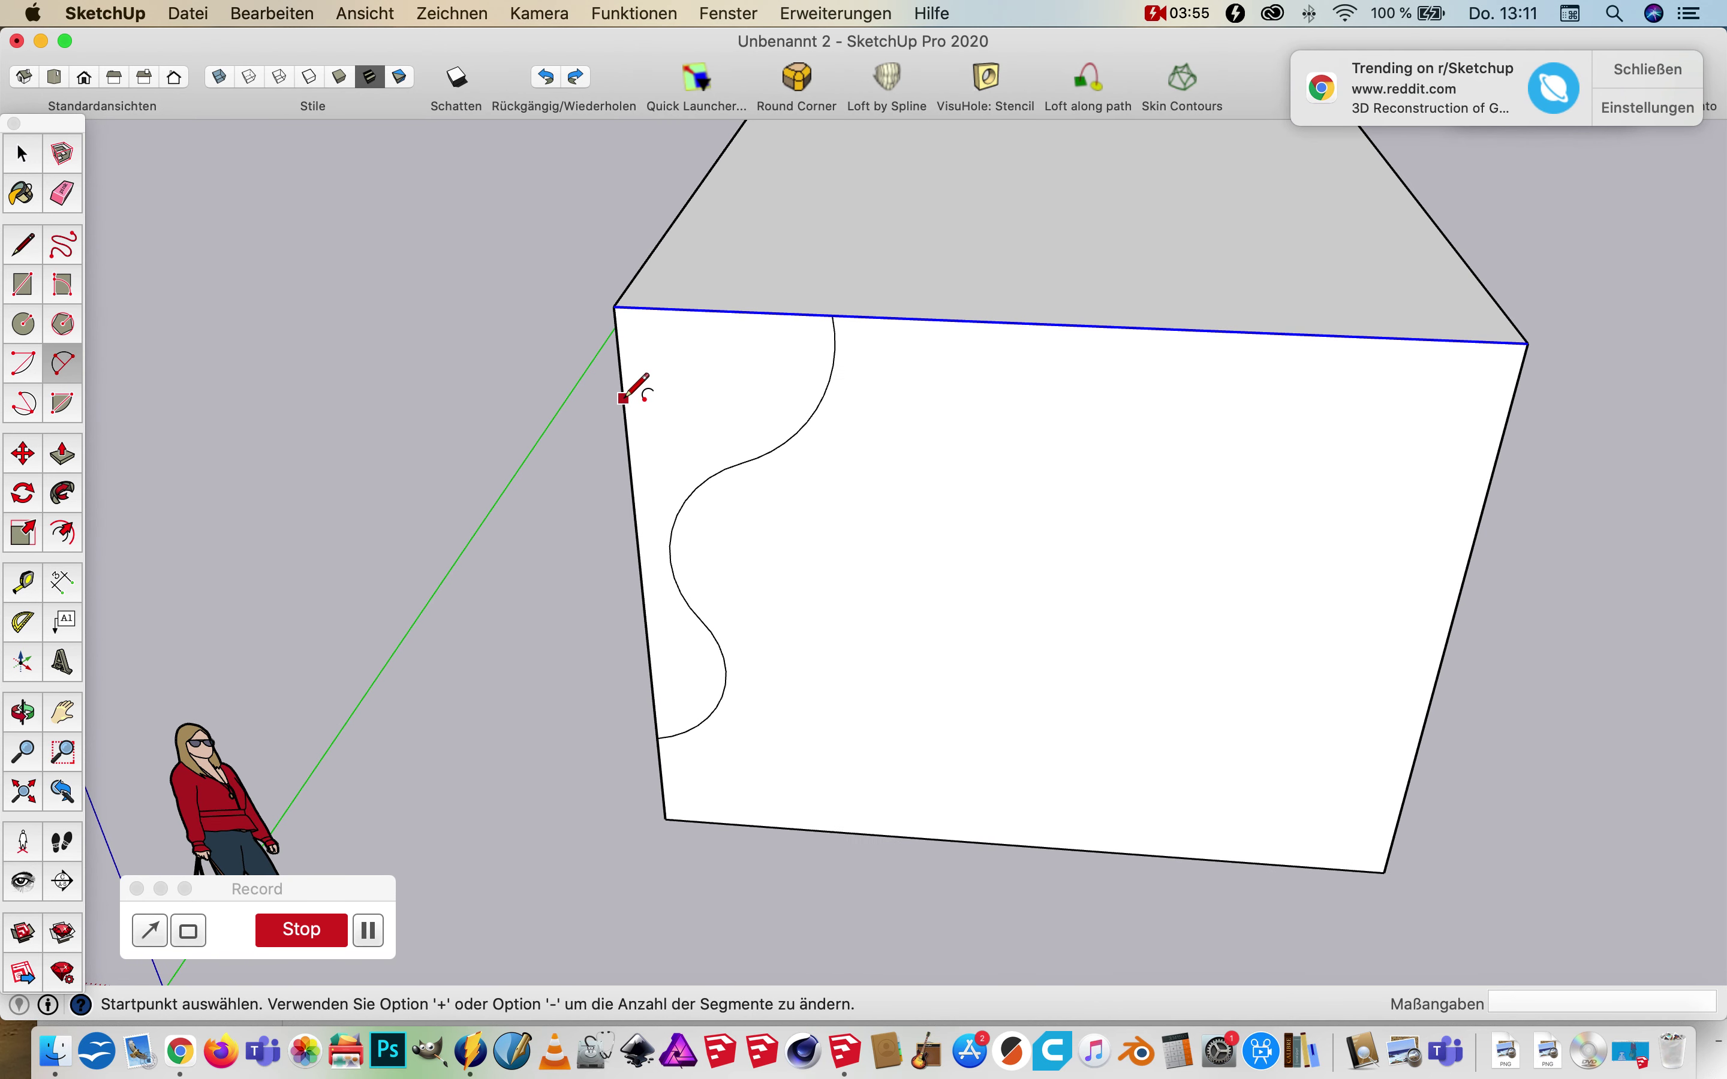
- Select the S-profile face, test a Push/Pull on it, then undo it
{"action": "left_click", "coordinate": [22, 154]}
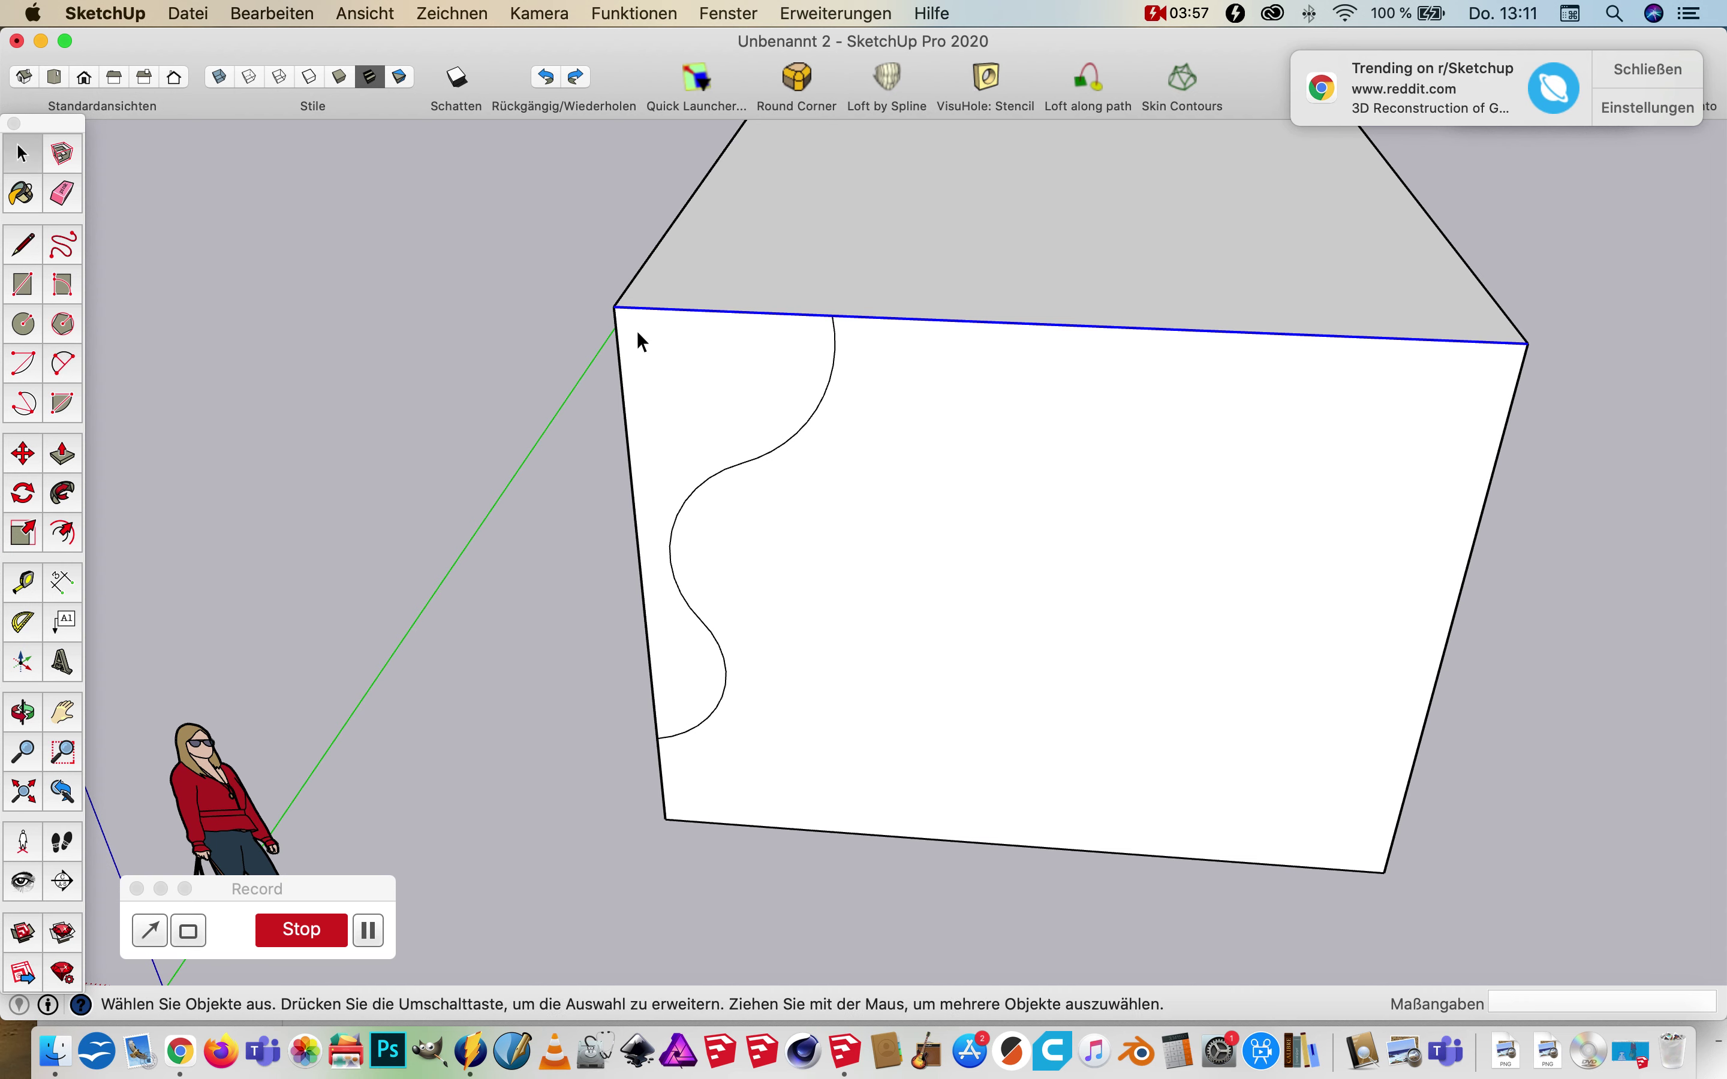
{"action": "left_click", "coordinate": [680, 350]}
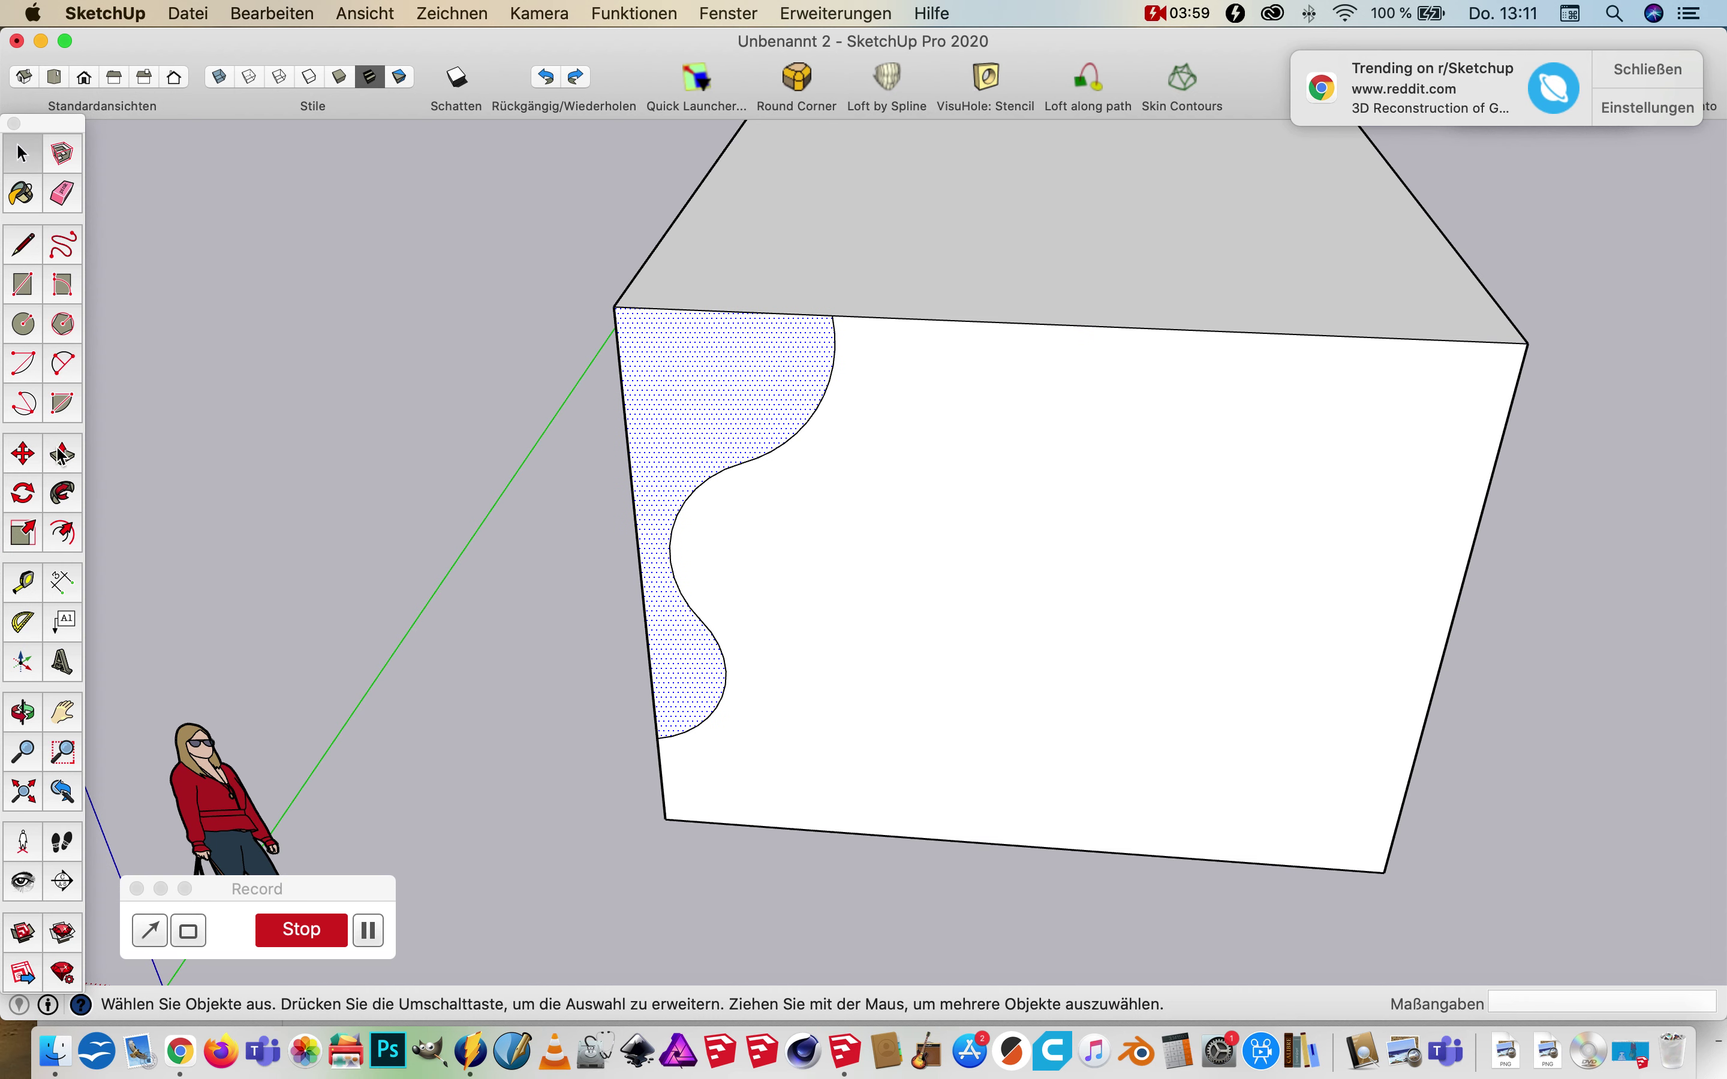
{"action": "left_click", "coordinate": [70, 471]}
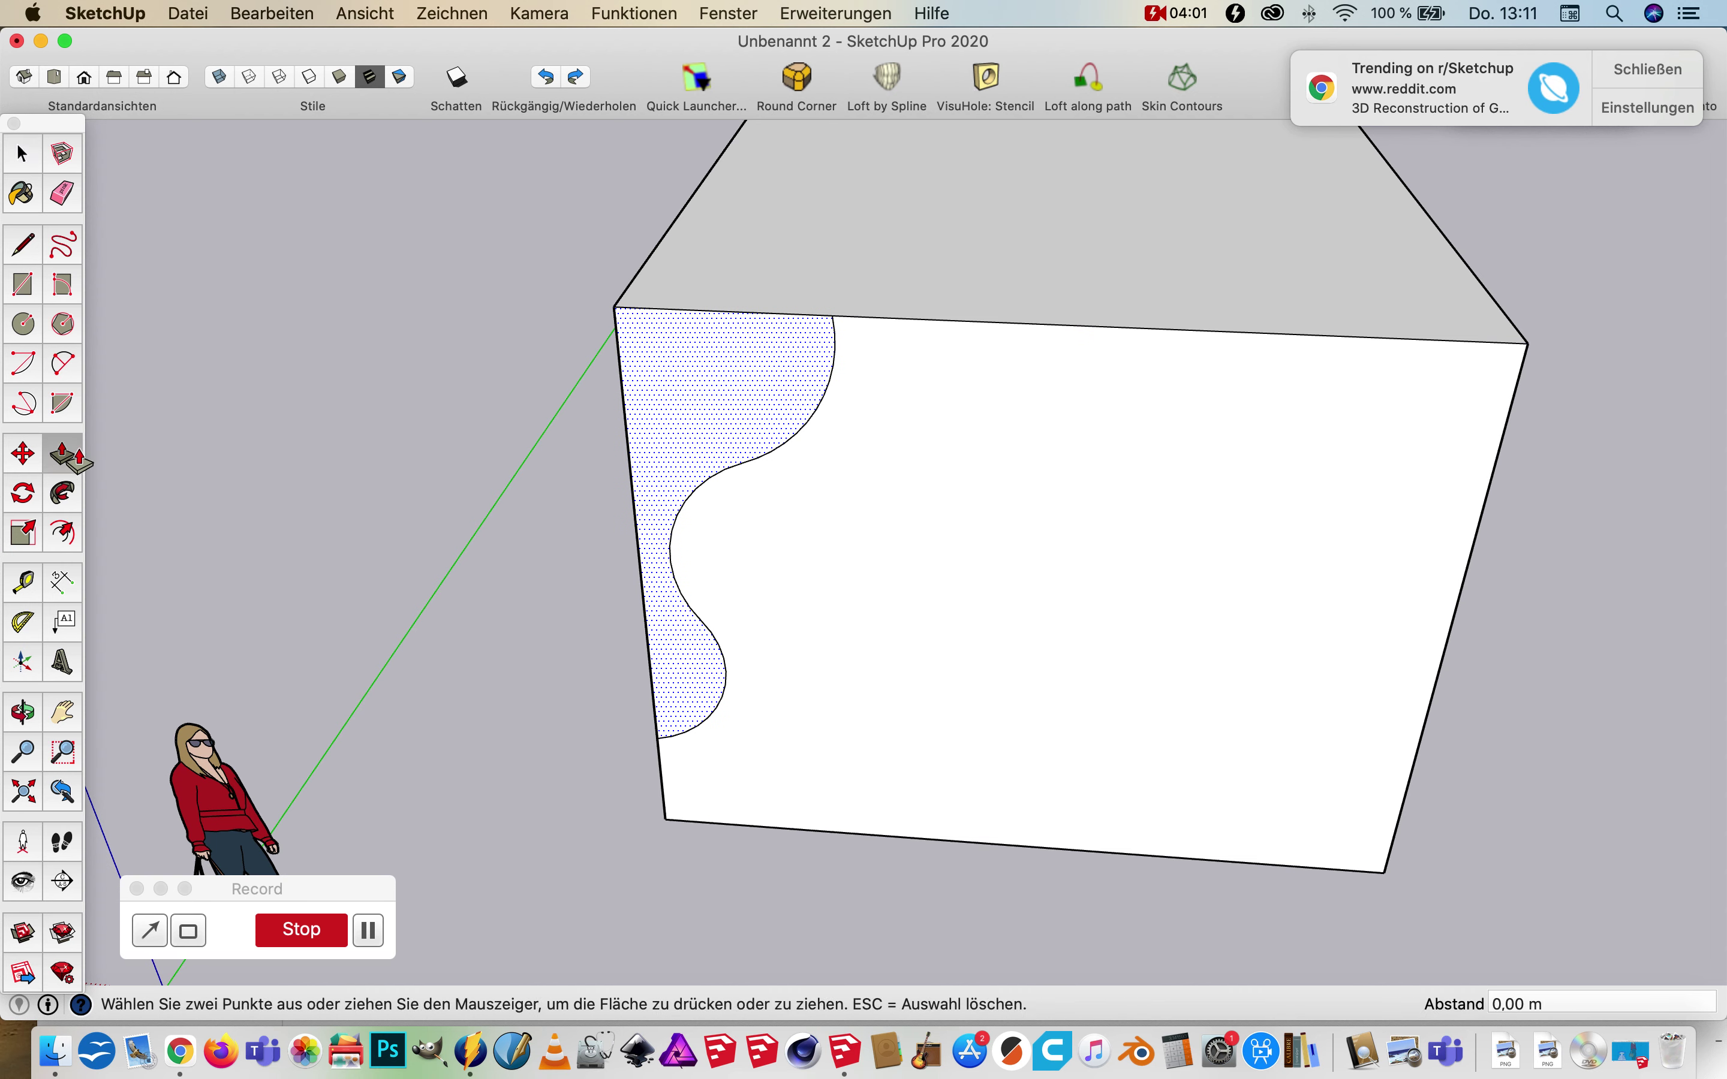
{"action": "mouse_move", "coordinate": [725, 374]}
{"action": "left_mouse_down"}
{"action": "mouse_move", "coordinate": [744, 307]}
{"action": "mouse_move", "coordinate": [1112, 165]}
{"action": "mouse_move", "coordinate": [1342, 196]}
{"action": "mouse_move", "coordinate": [663, 281]}
{"action": "mouse_move", "coordinate": [679, 281]}
{"action": "mouse_move", "coordinate": [611, 457]}
{"action": "mouse_move", "coordinate": [660, 363]}
{"action": "left_mouse_up"}
{"action": "key", "text": "super+z"}
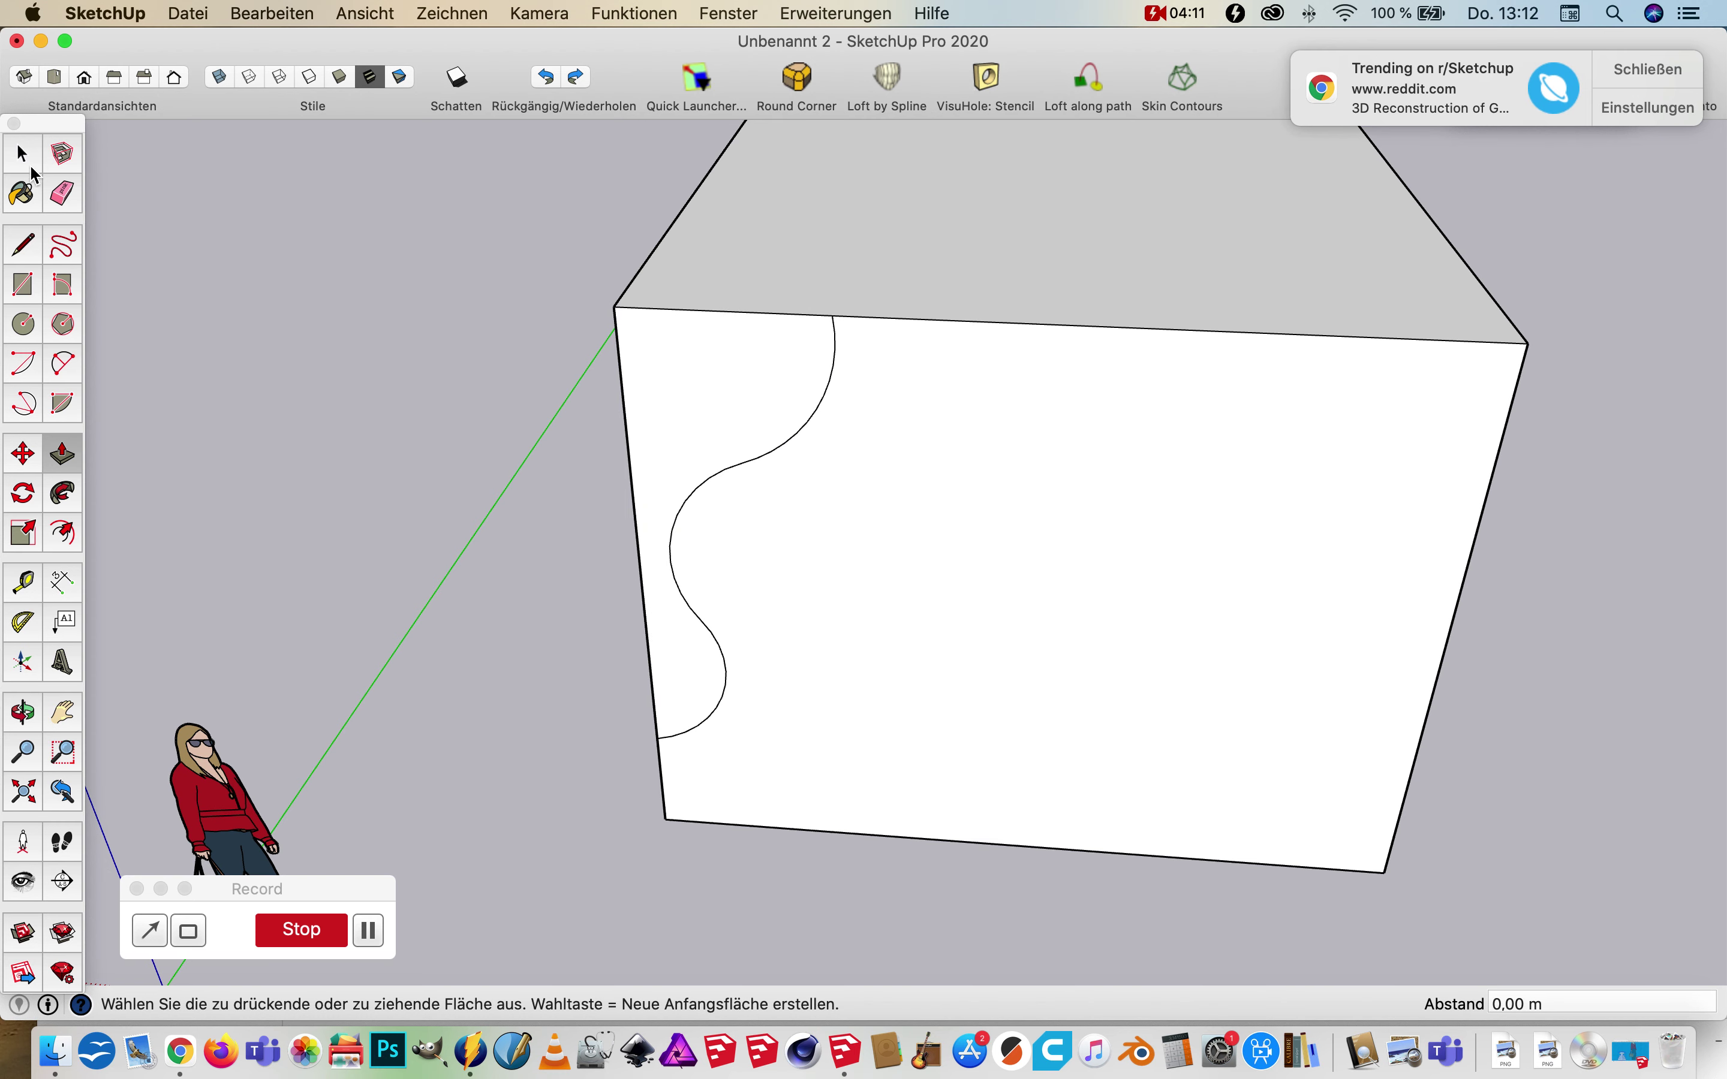
{"action": "left_click", "coordinate": [23, 158]}
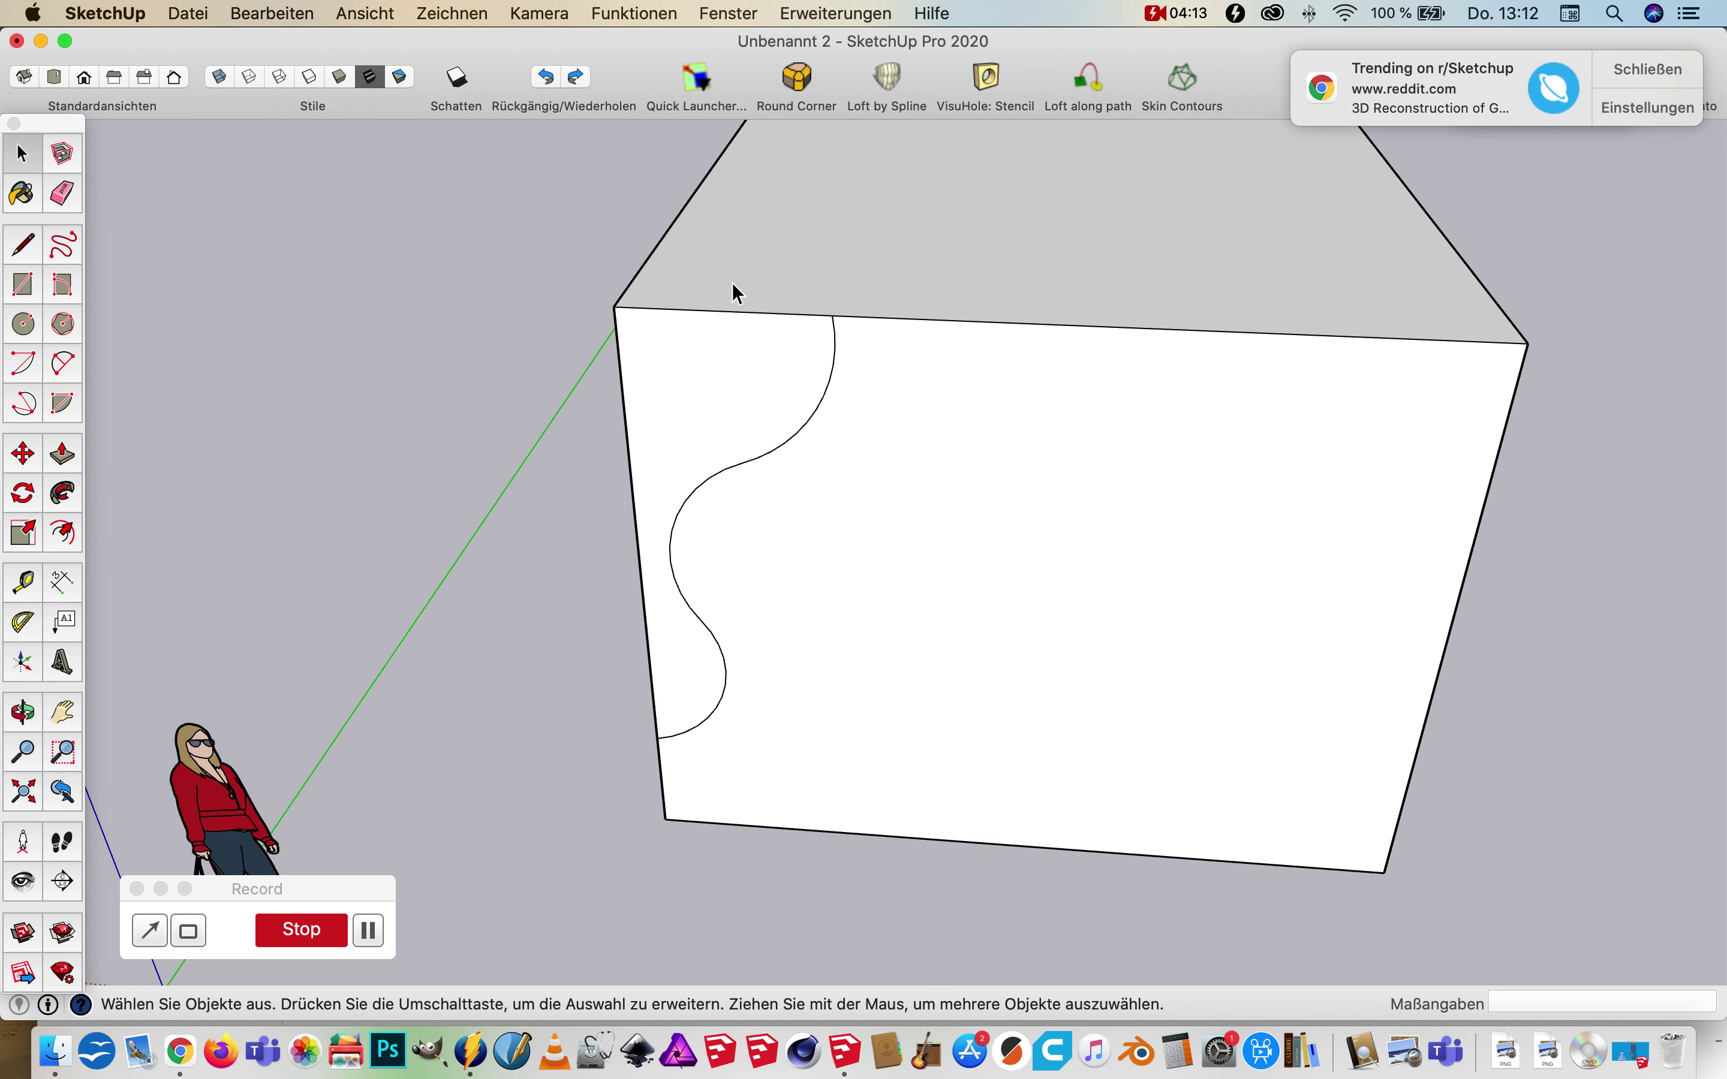
- Select the box's left, back, right and all front top-edge segments as one loop
{"action": "left_click", "coordinate": [897, 319]}
{"action": "scroll", "coordinate": [901, 368], "scroll_direction": "down", "scroll_amount": 3}
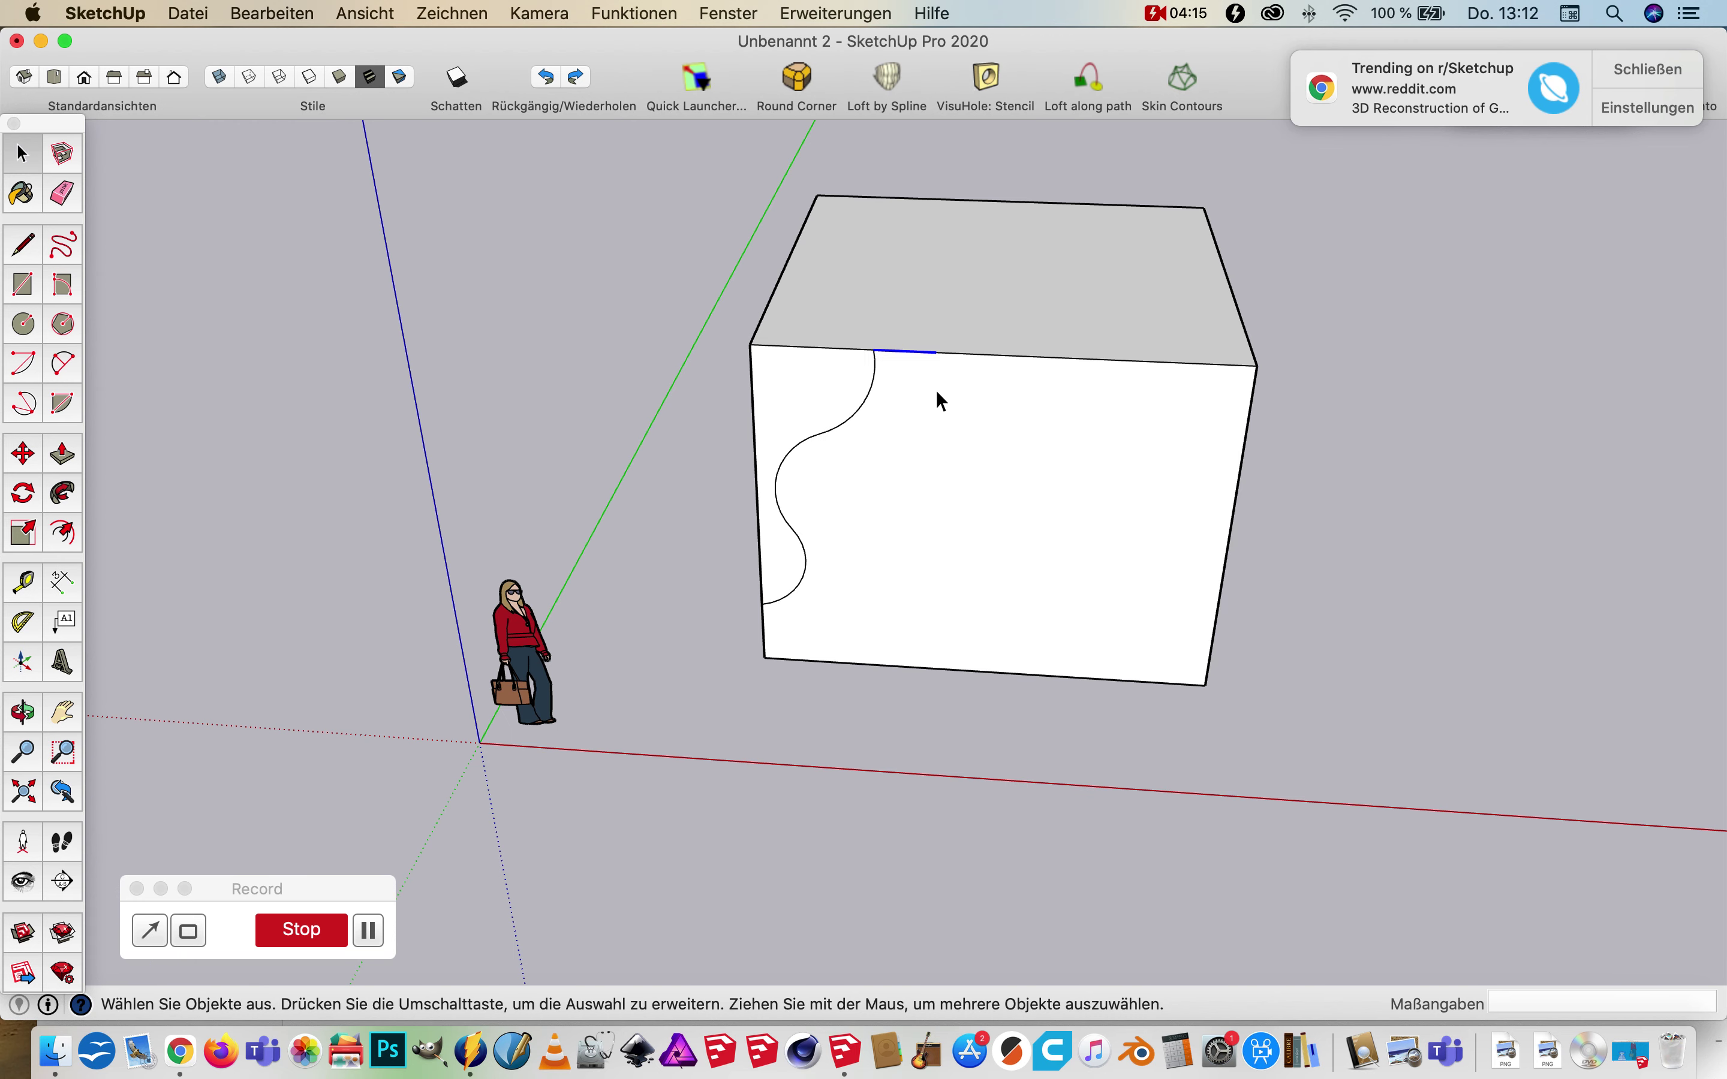
{"action": "left_click", "coordinate": [775, 293]}
{"action": "left_click", "coordinate": [938, 199], "text": "shift"}
{"action": "left_click", "coordinate": [1219, 250], "text": "shift"}
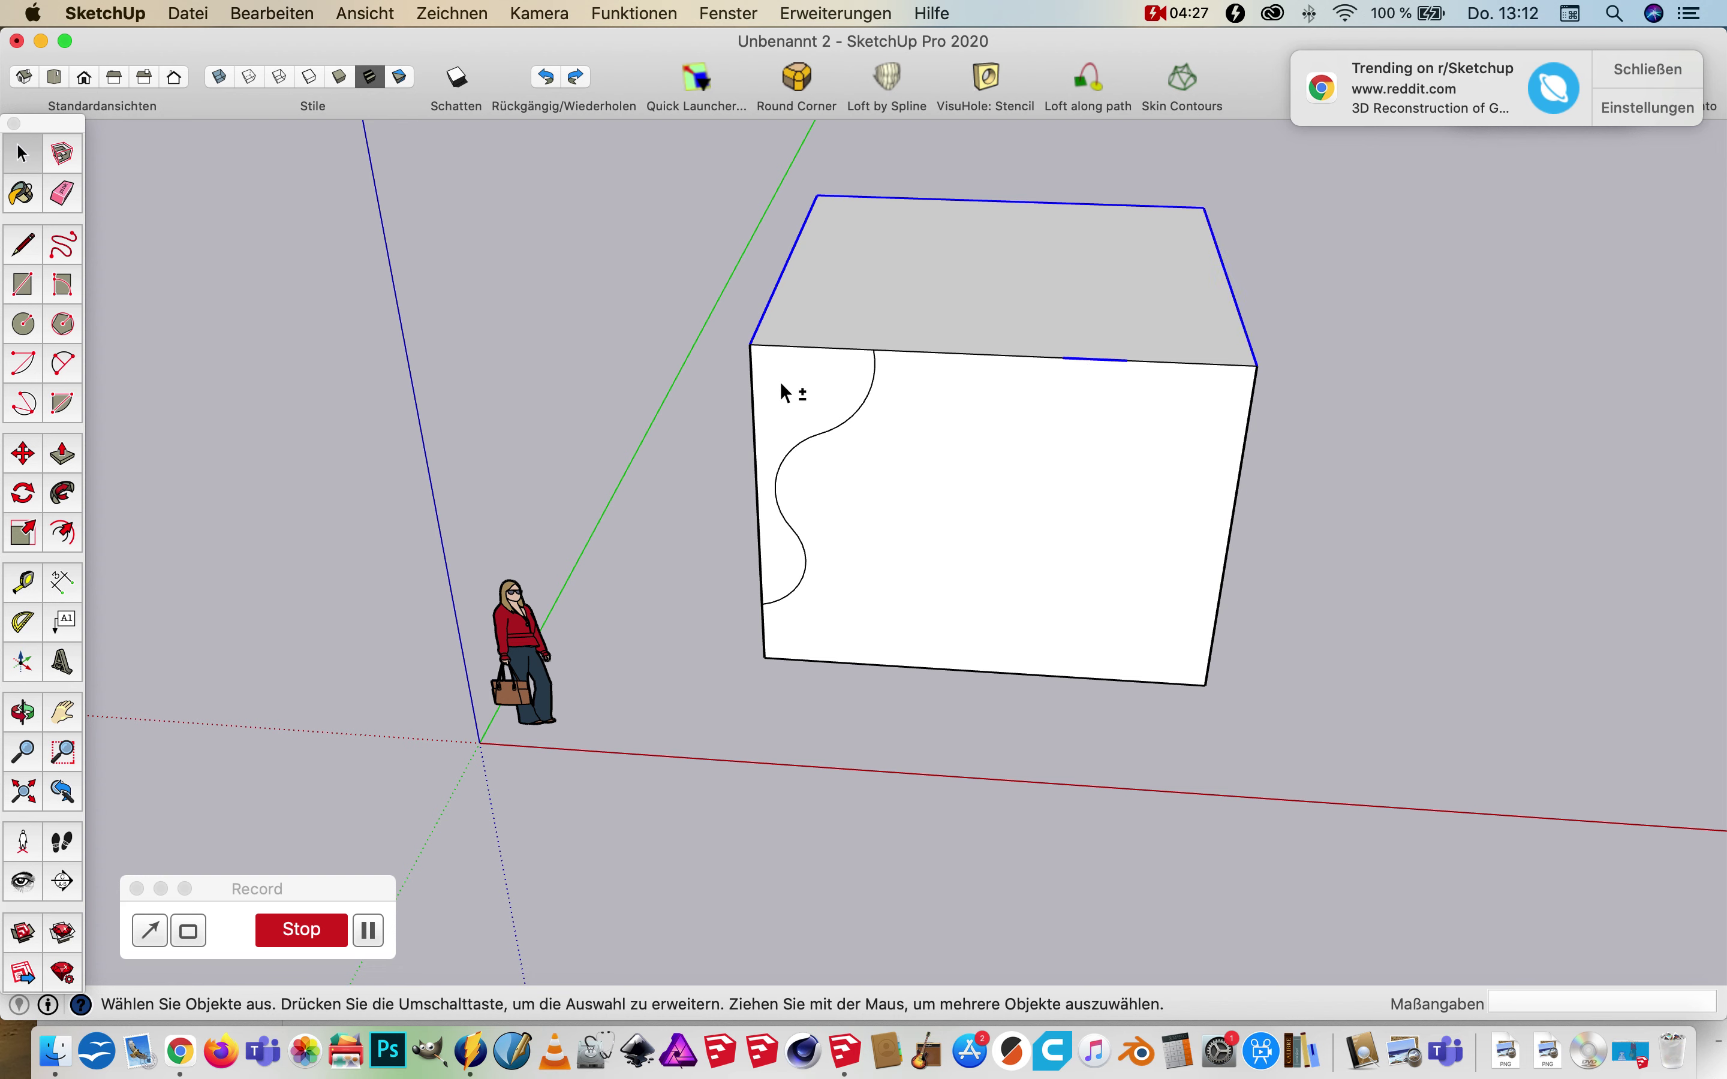
{"action": "left_click_drag", "start_coordinate": [867, 336], "coordinate": [1253, 379], "text": "shift"}
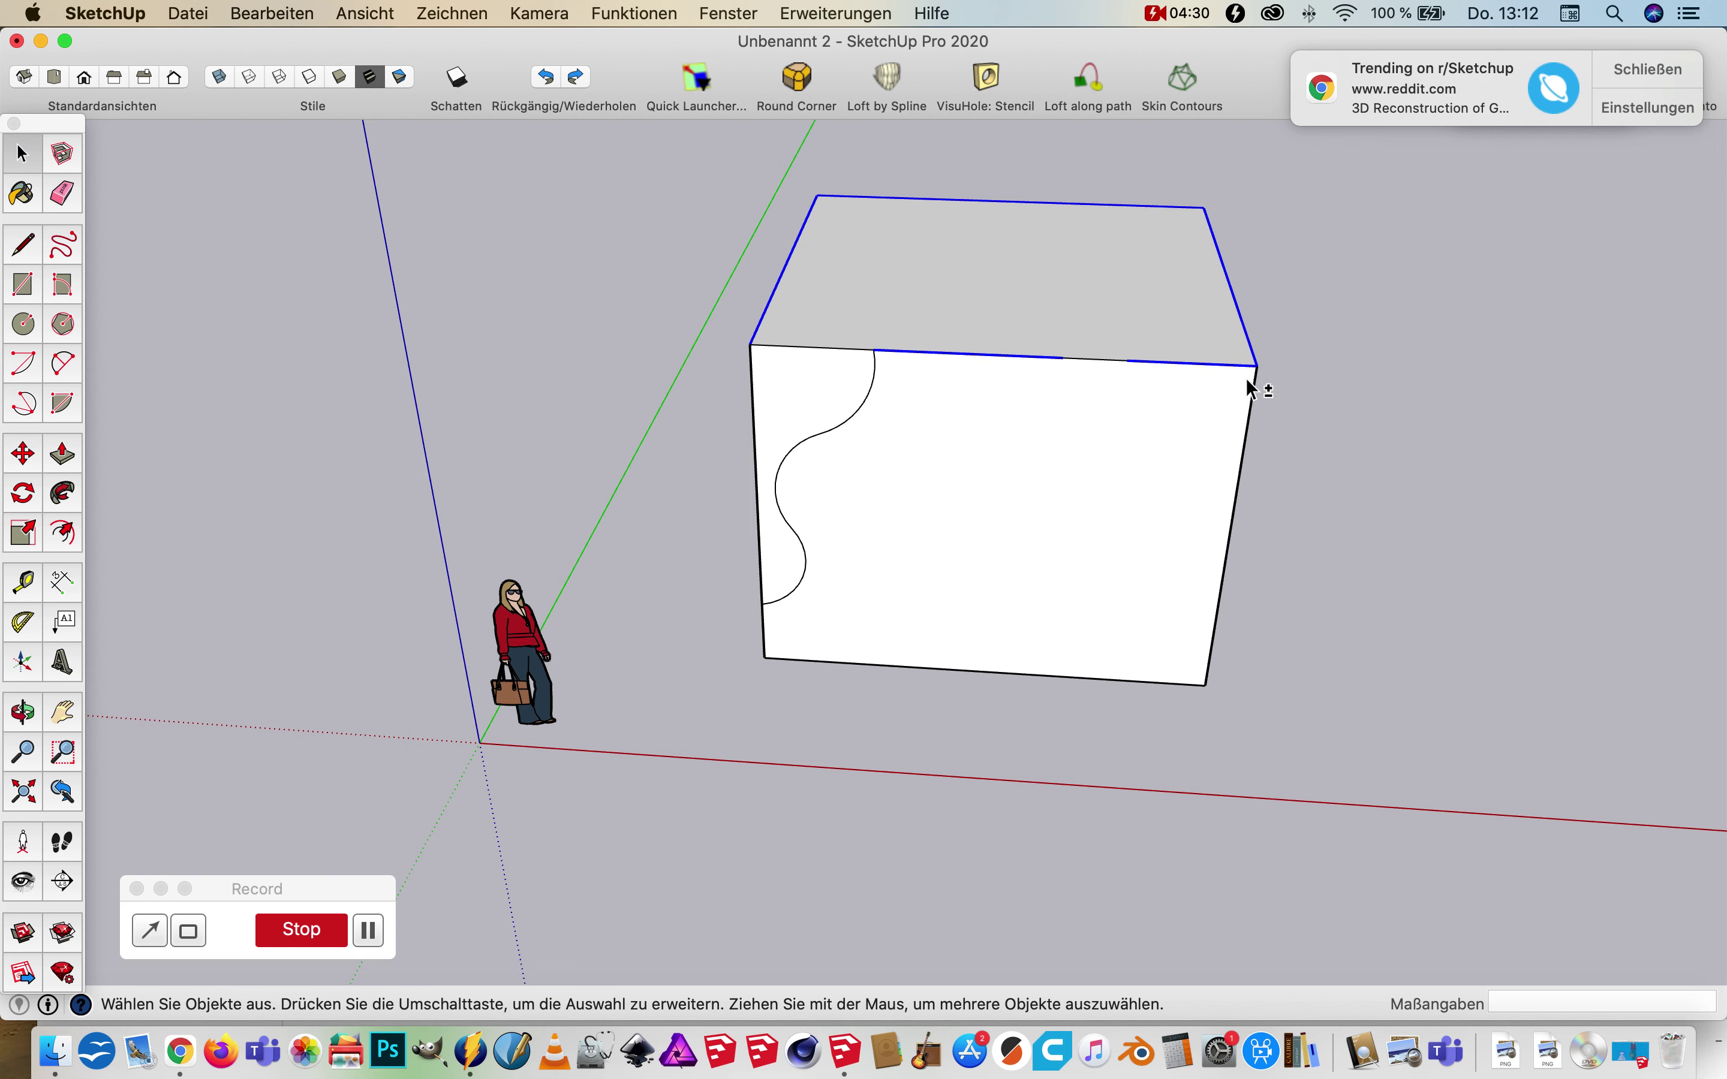
{"action": "left_click", "coordinate": [1093, 360], "text": "shift"}
{"action": "left_click", "coordinate": [783, 347], "text": "shift"}
- Follow Me the S-profile face along the selected top edges, then orbit to inspect
{"action": "left_click", "coordinate": [63, 495]}
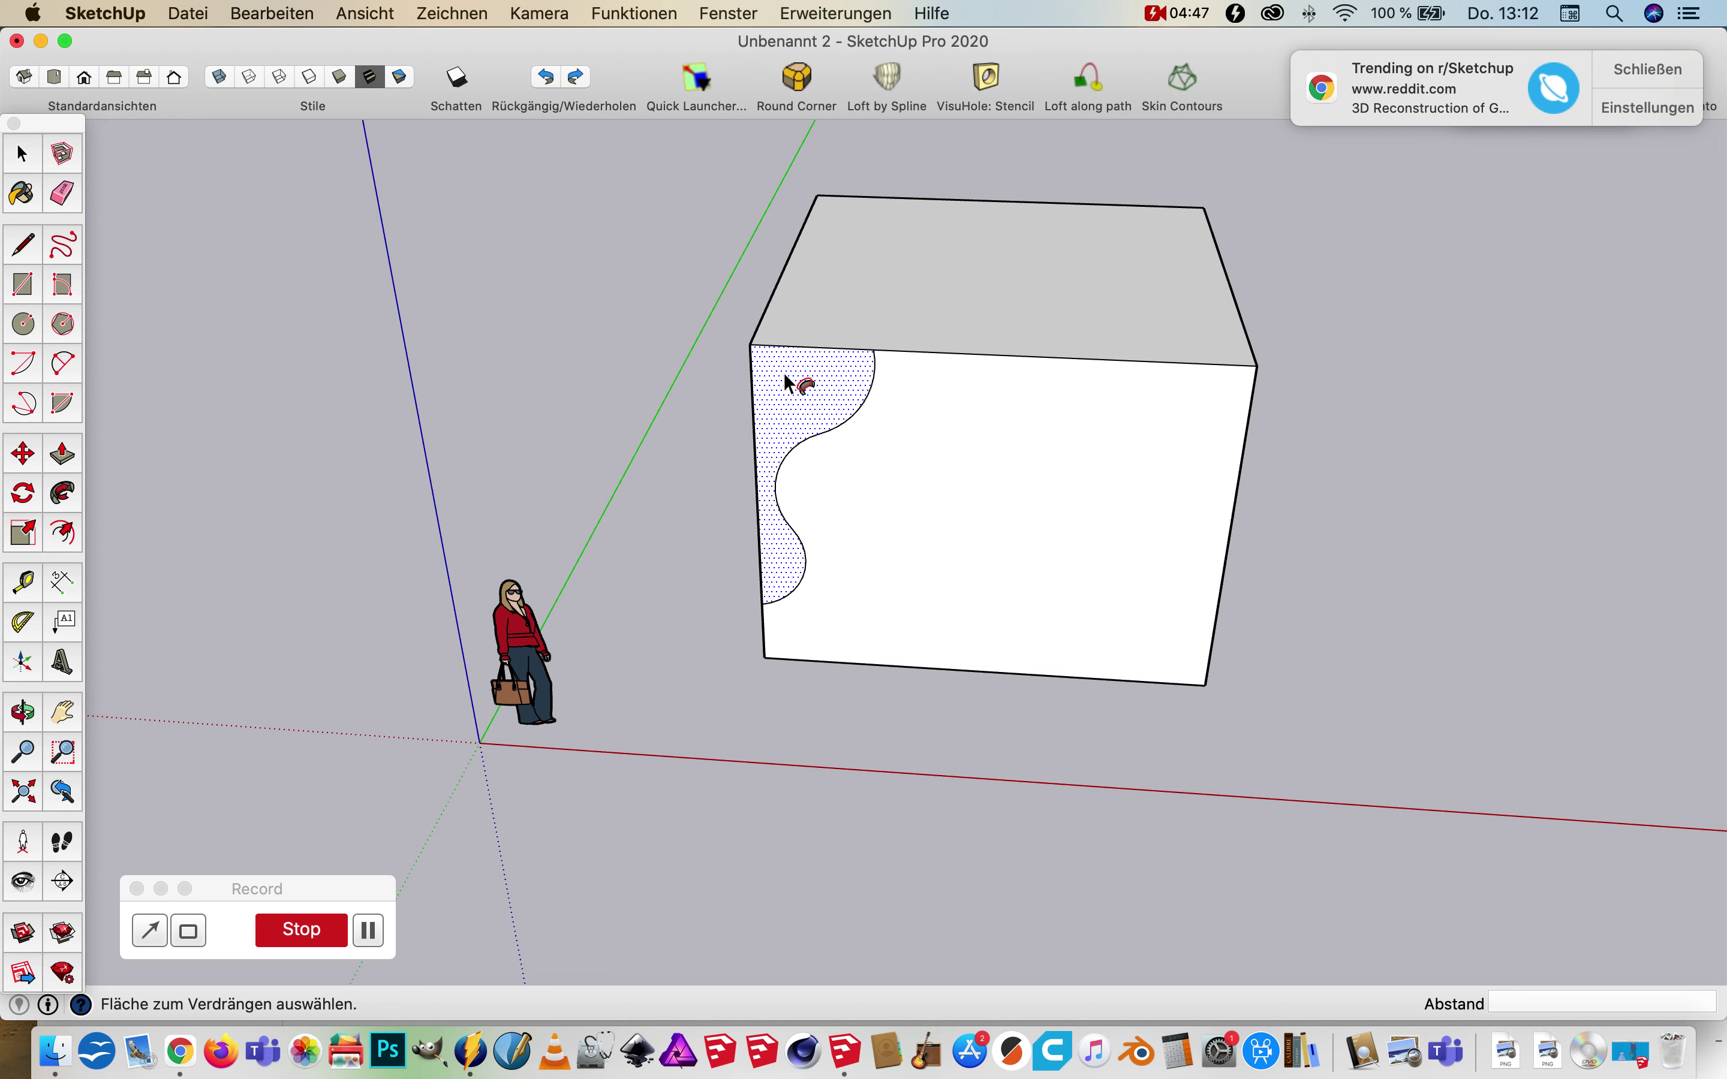
{"action": "left_click", "coordinate": [804, 383]}
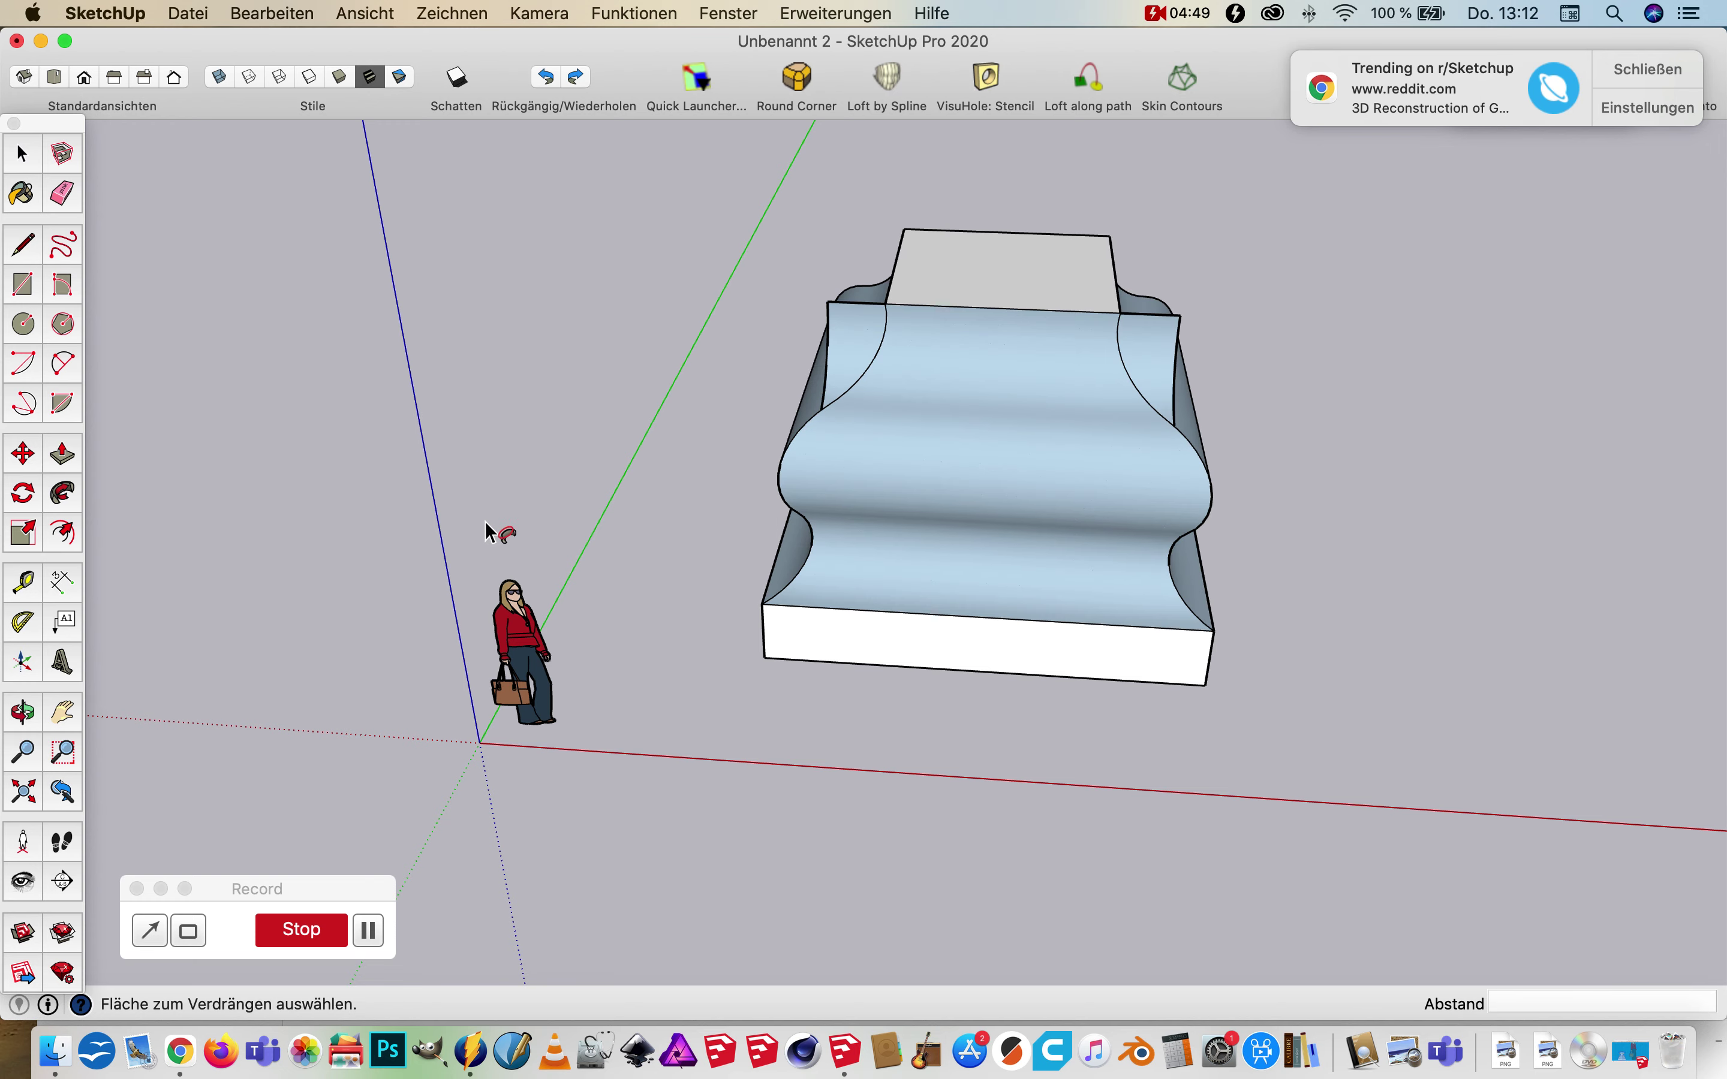
{"action": "mouse_move", "coordinate": [559, 521]}
{"action": "middle_mouse_down"}
{"action": "mouse_move", "coordinate": [1137, 547]}
{"action": "mouse_move", "coordinate": [1175, 529]}
{"action": "mouse_move", "coordinate": [806, 524]}
{"action": "mouse_move", "coordinate": [759, 473]}
{"action": "mouse_move", "coordinate": [665, 452]}
{"action": "mouse_move", "coordinate": [617, 516]}
{"action": "middle_mouse_up"}
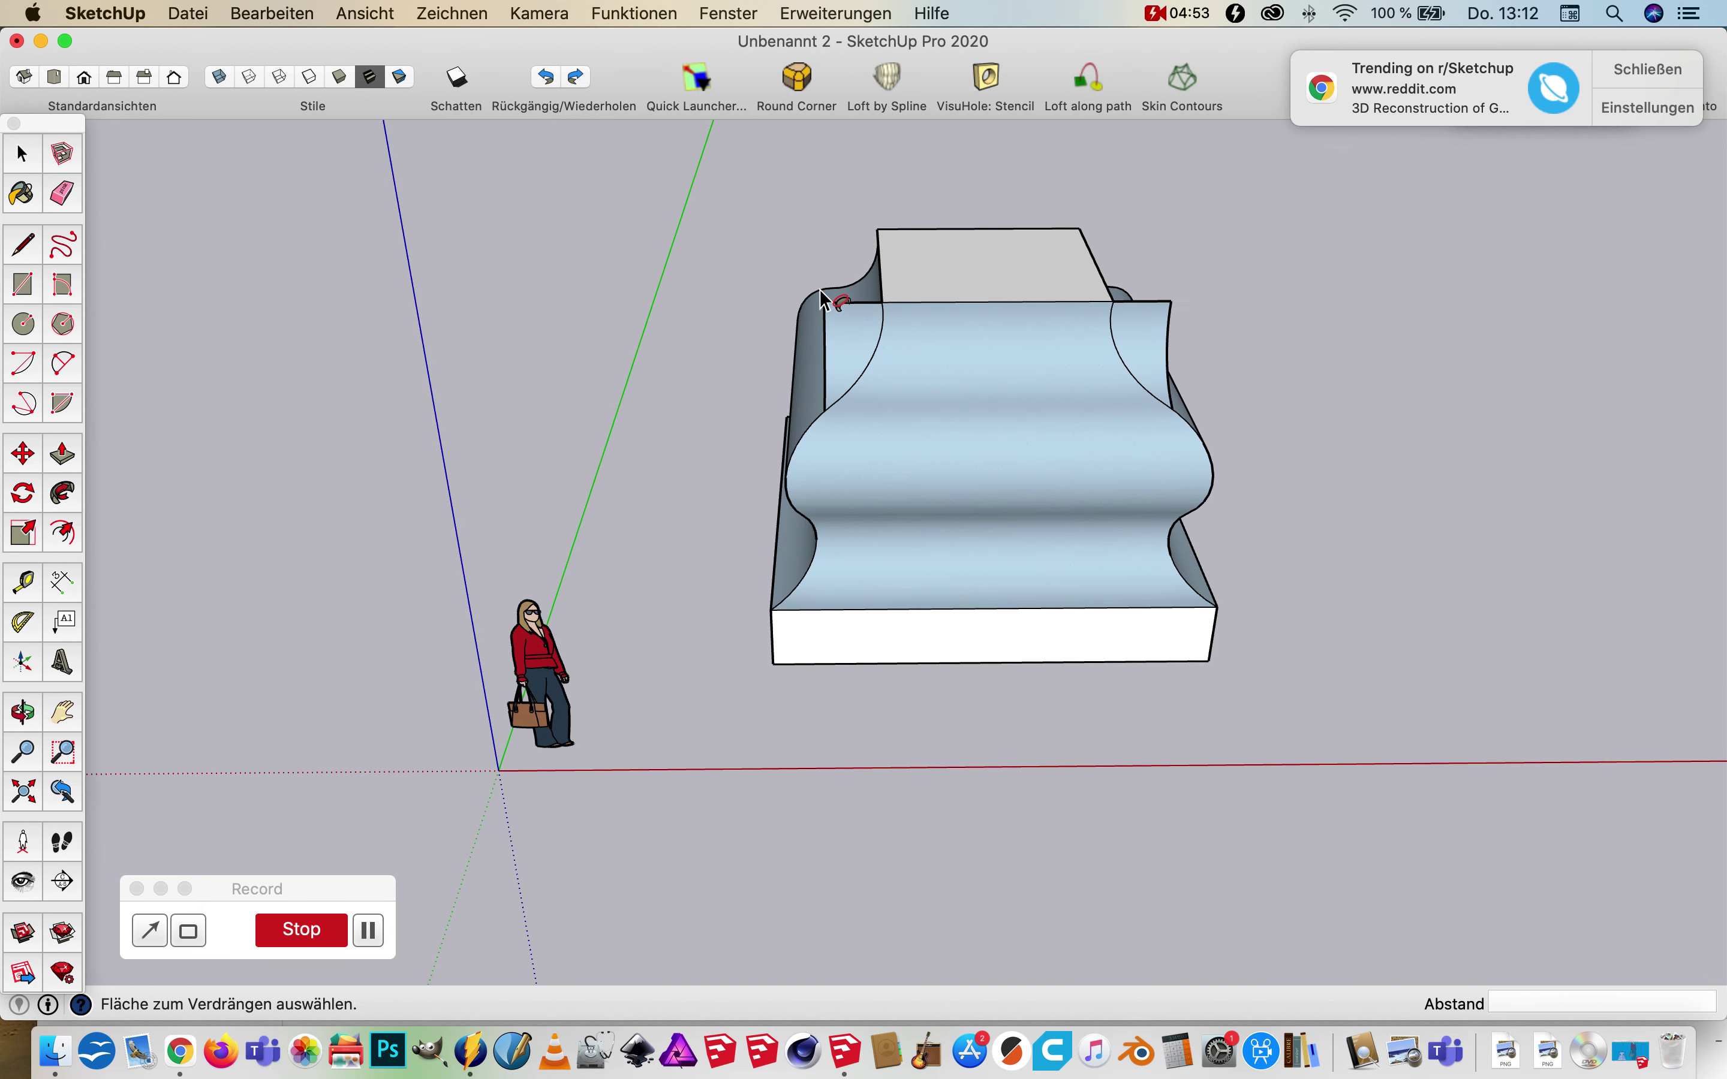
{"action": "left_click", "coordinate": [20, 157]}
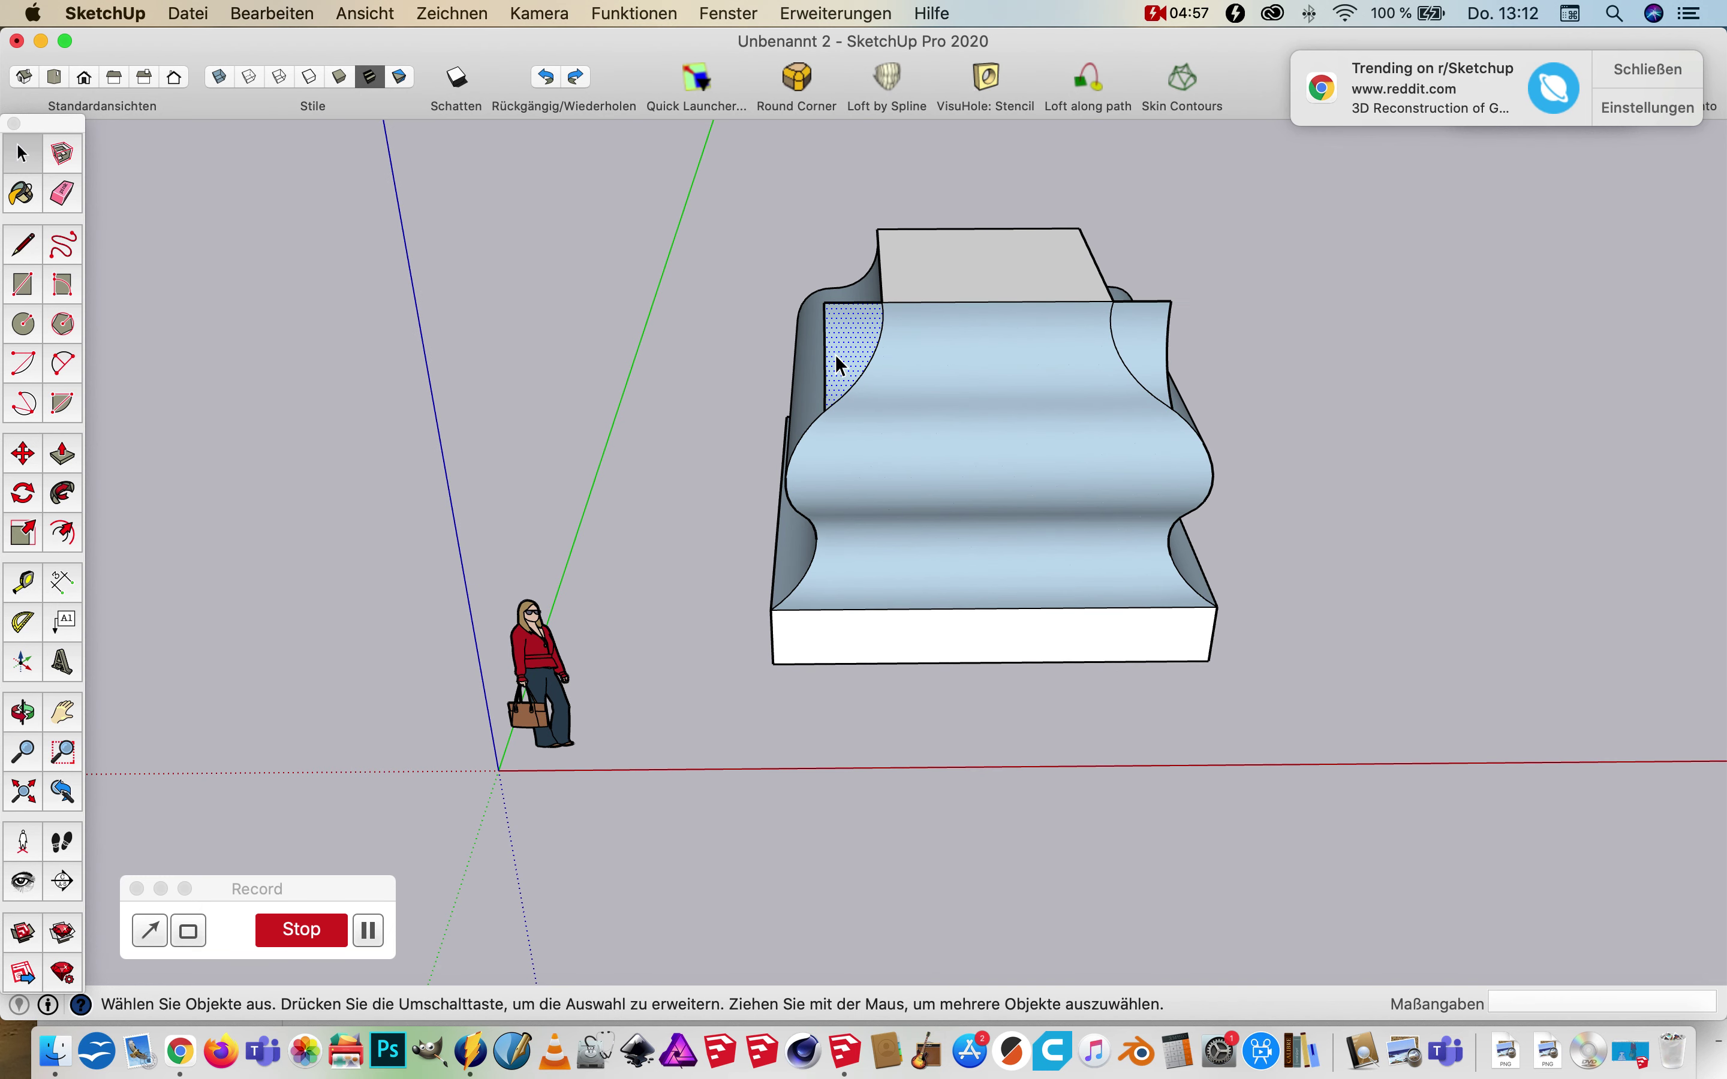
- Delete the leftover flat faces and edges at the moulding's left and right corners
{"action": "key", "text": "Delete"}
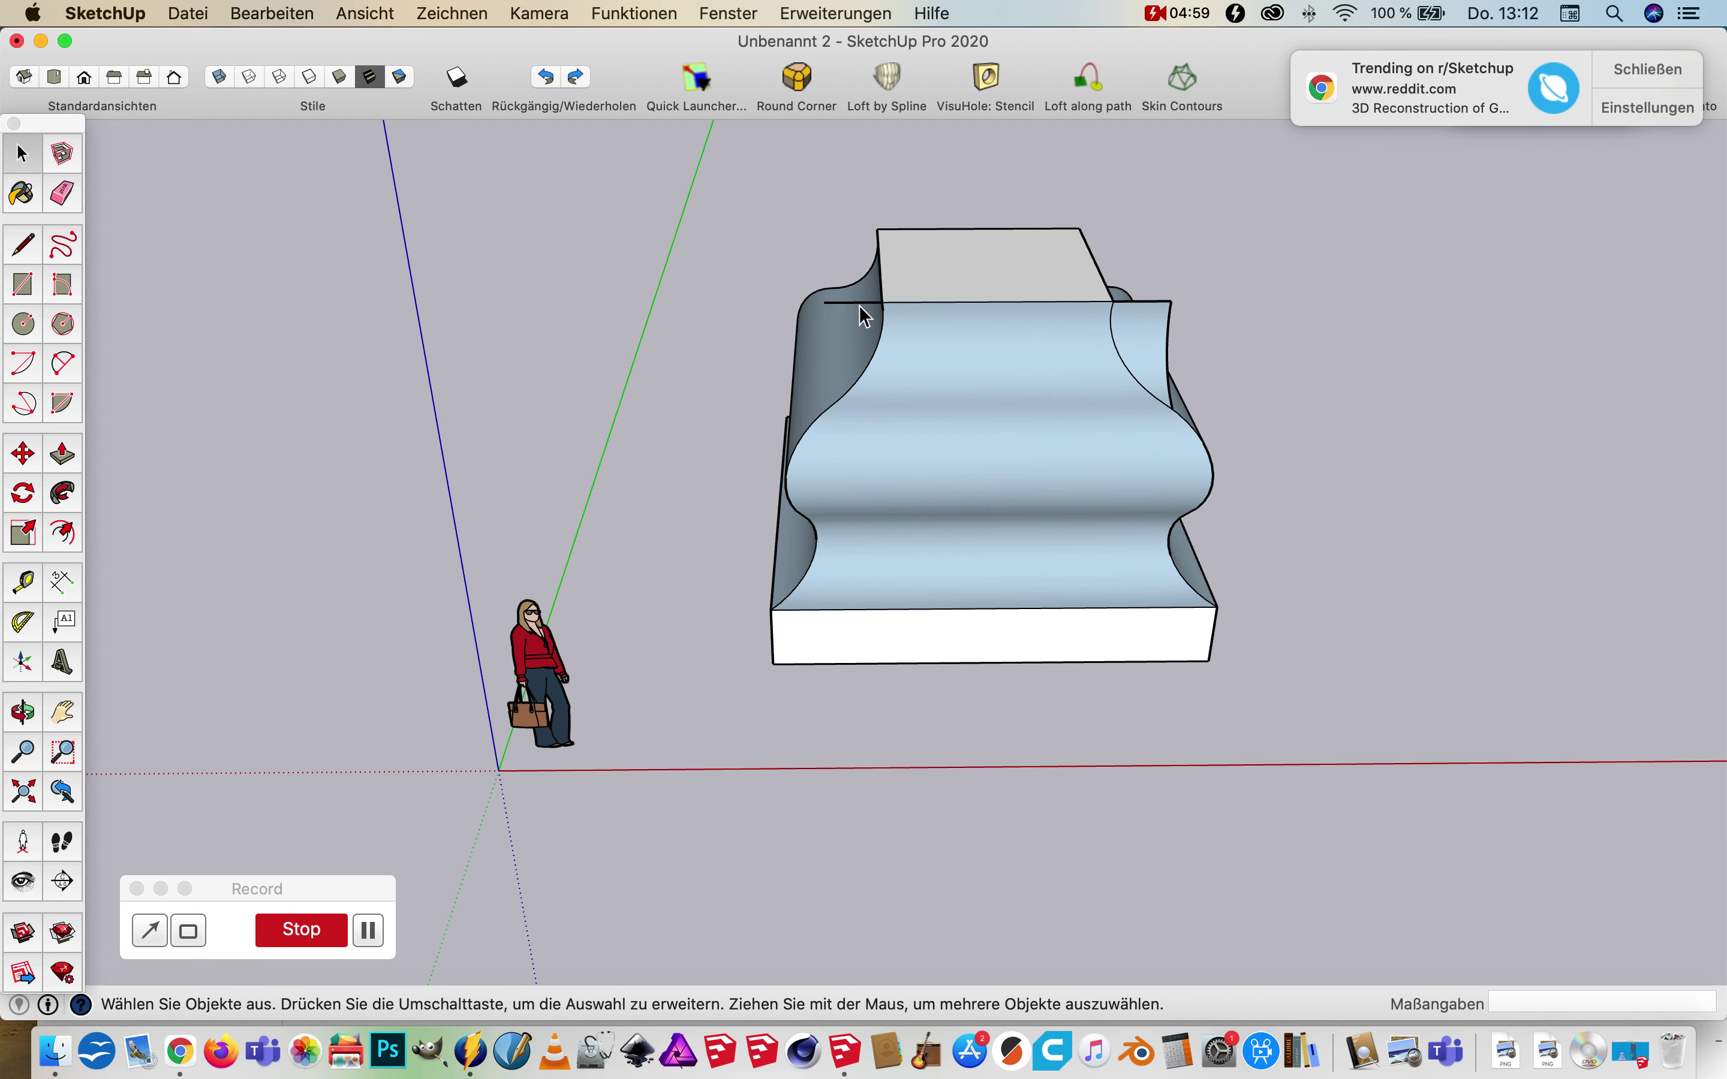
{"action": "left_click", "coordinate": [1150, 303]}
{"action": "key", "text": "Delete"}
{"action": "left_click", "coordinate": [1161, 360]}
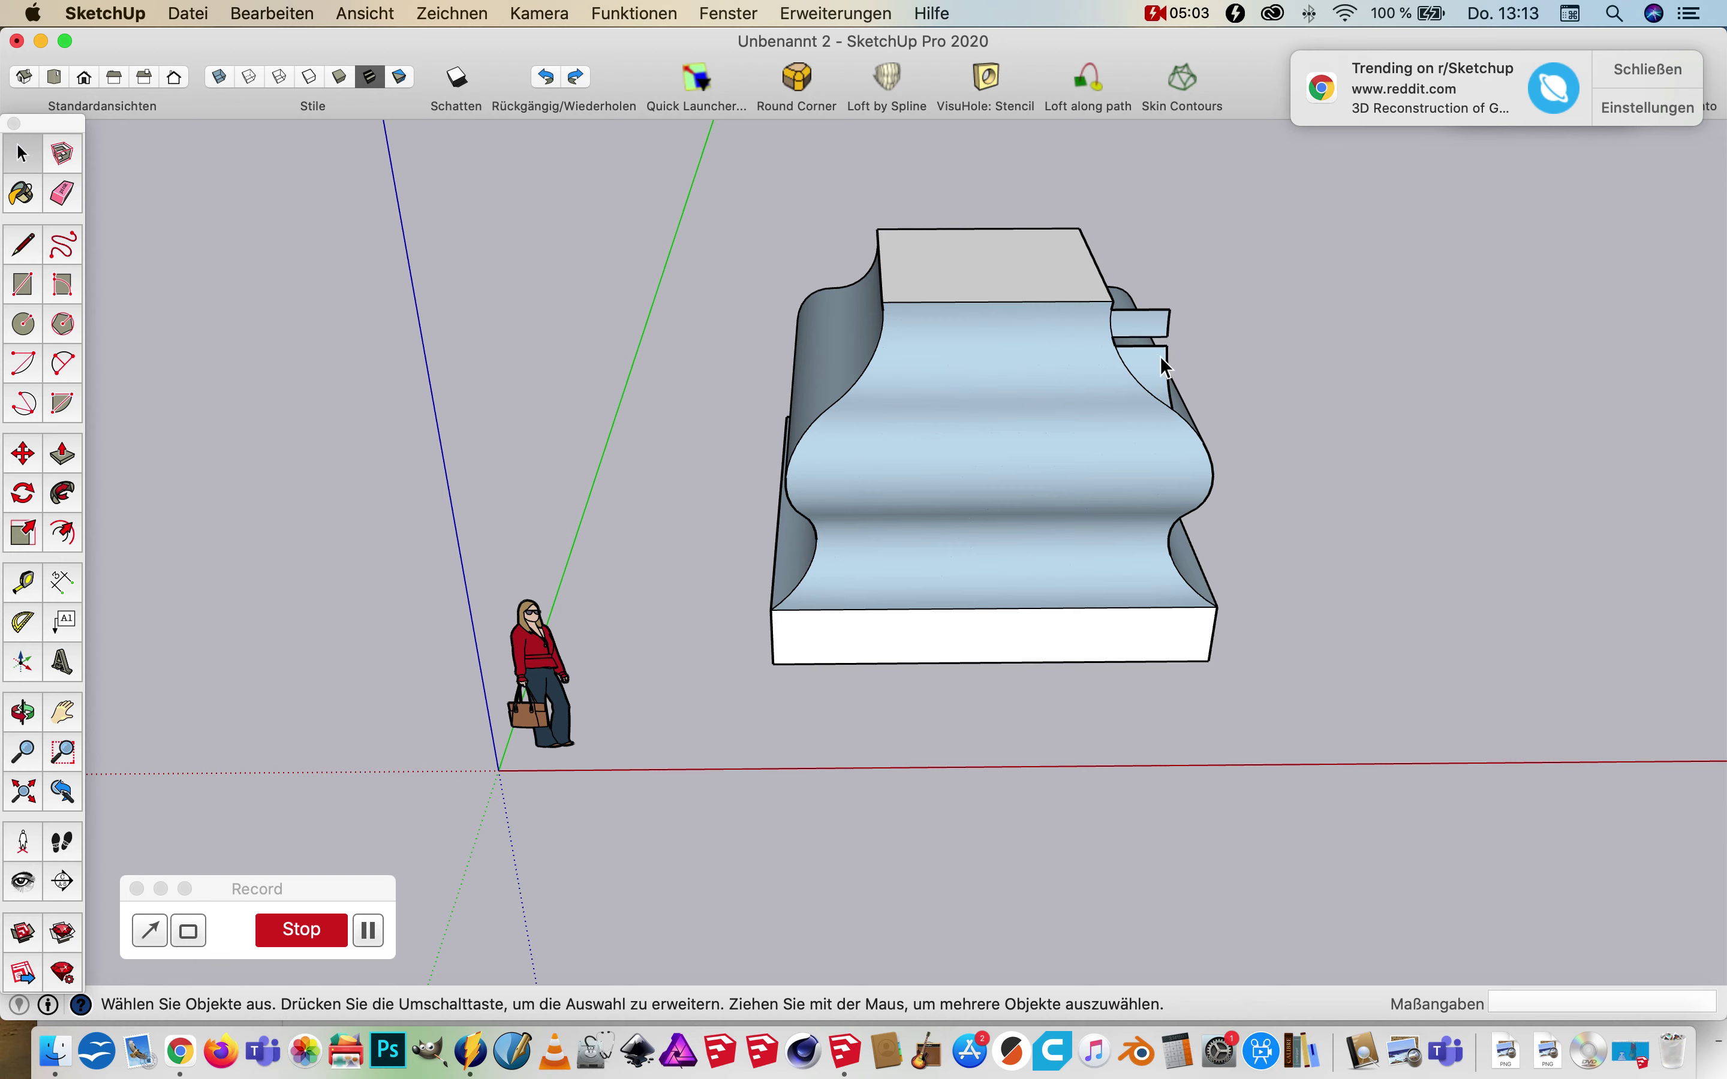
{"action": "key", "text": "Delete"}
{"action": "left_click", "coordinate": [1137, 327]}
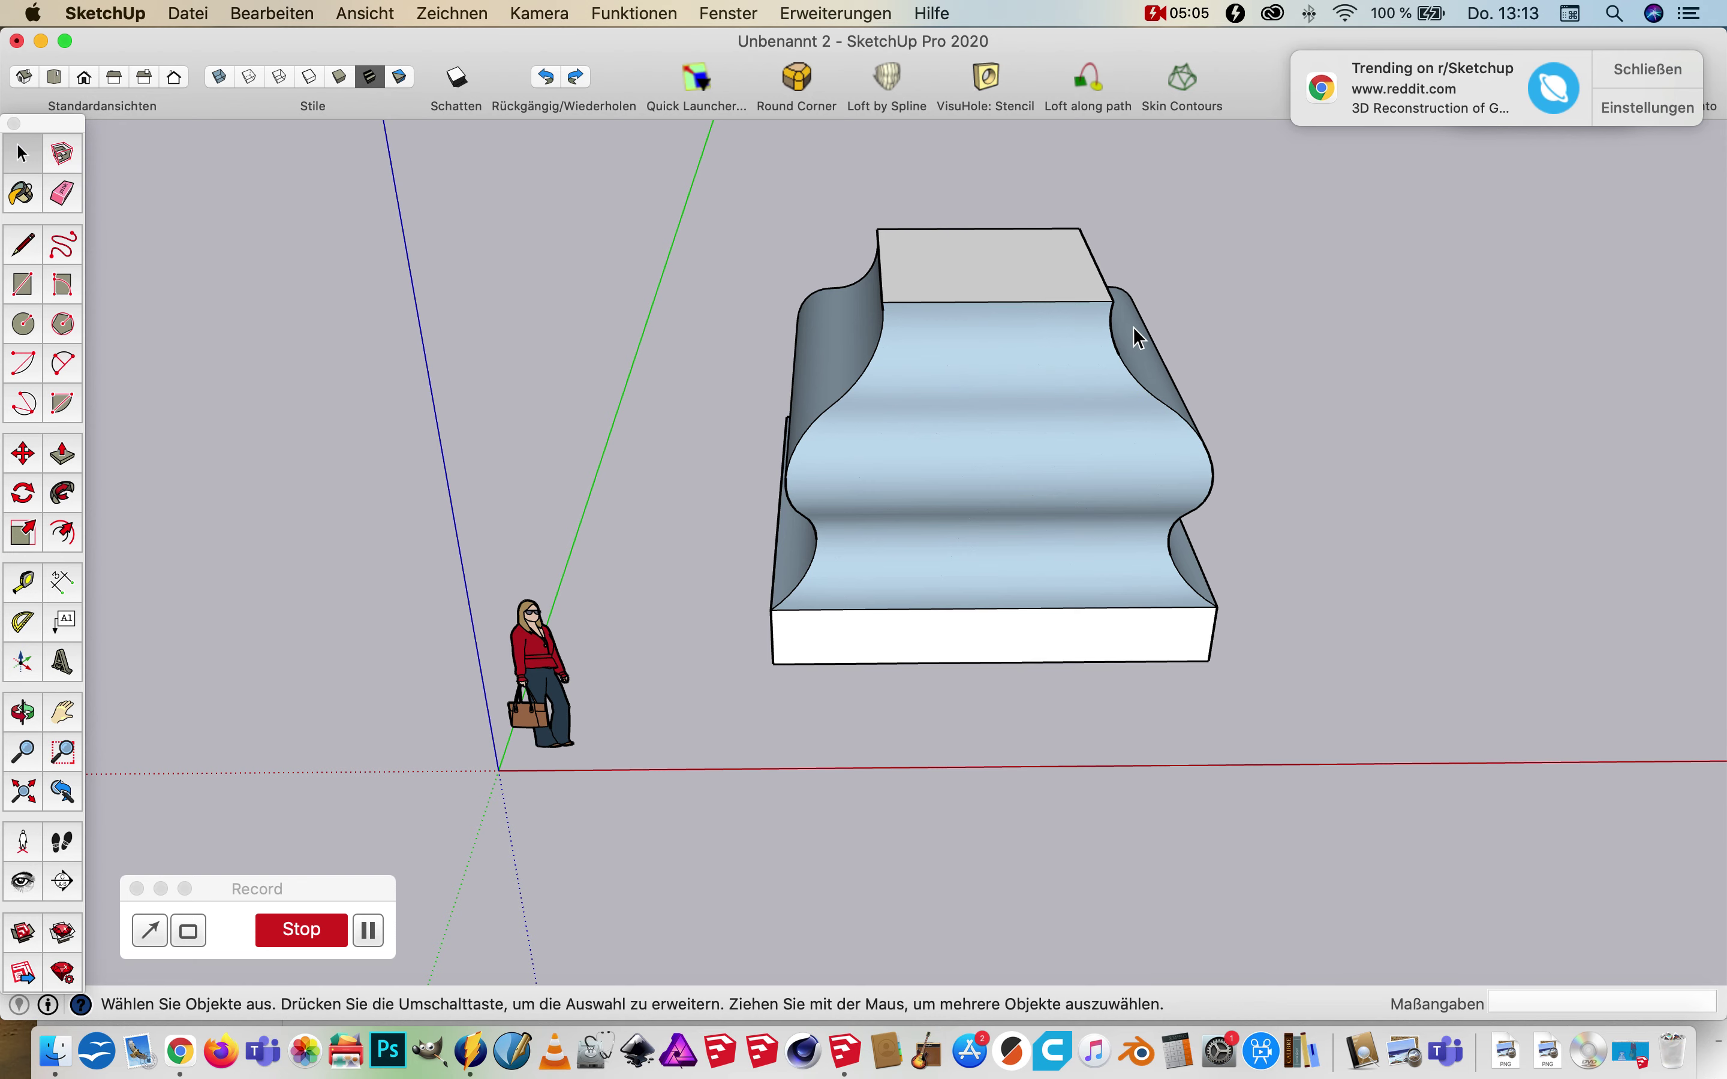
{"action": "mouse_move", "coordinate": [1002, 405]}
{"action": "middle_mouse_down"}
{"action": "mouse_move", "coordinate": [1099, 423]}
{"action": "mouse_move", "coordinate": [721, 471]}
{"action": "mouse_move", "coordinate": [1067, 436]}
{"action": "mouse_move", "coordinate": [605, 436]}
{"action": "mouse_move", "coordinate": [956, 394]}
{"action": "mouse_move", "coordinate": [1253, 289]}
{"action": "mouse_move", "coordinate": [791, 495]}
{"action": "mouse_move", "coordinate": [736, 621]}
{"action": "mouse_move", "coordinate": [1129, 517]}
{"action": "mouse_move", "coordinate": [964, 578]}
{"action": "mouse_move", "coordinate": [1001, 545]}
{"action": "middle_mouse_up"}
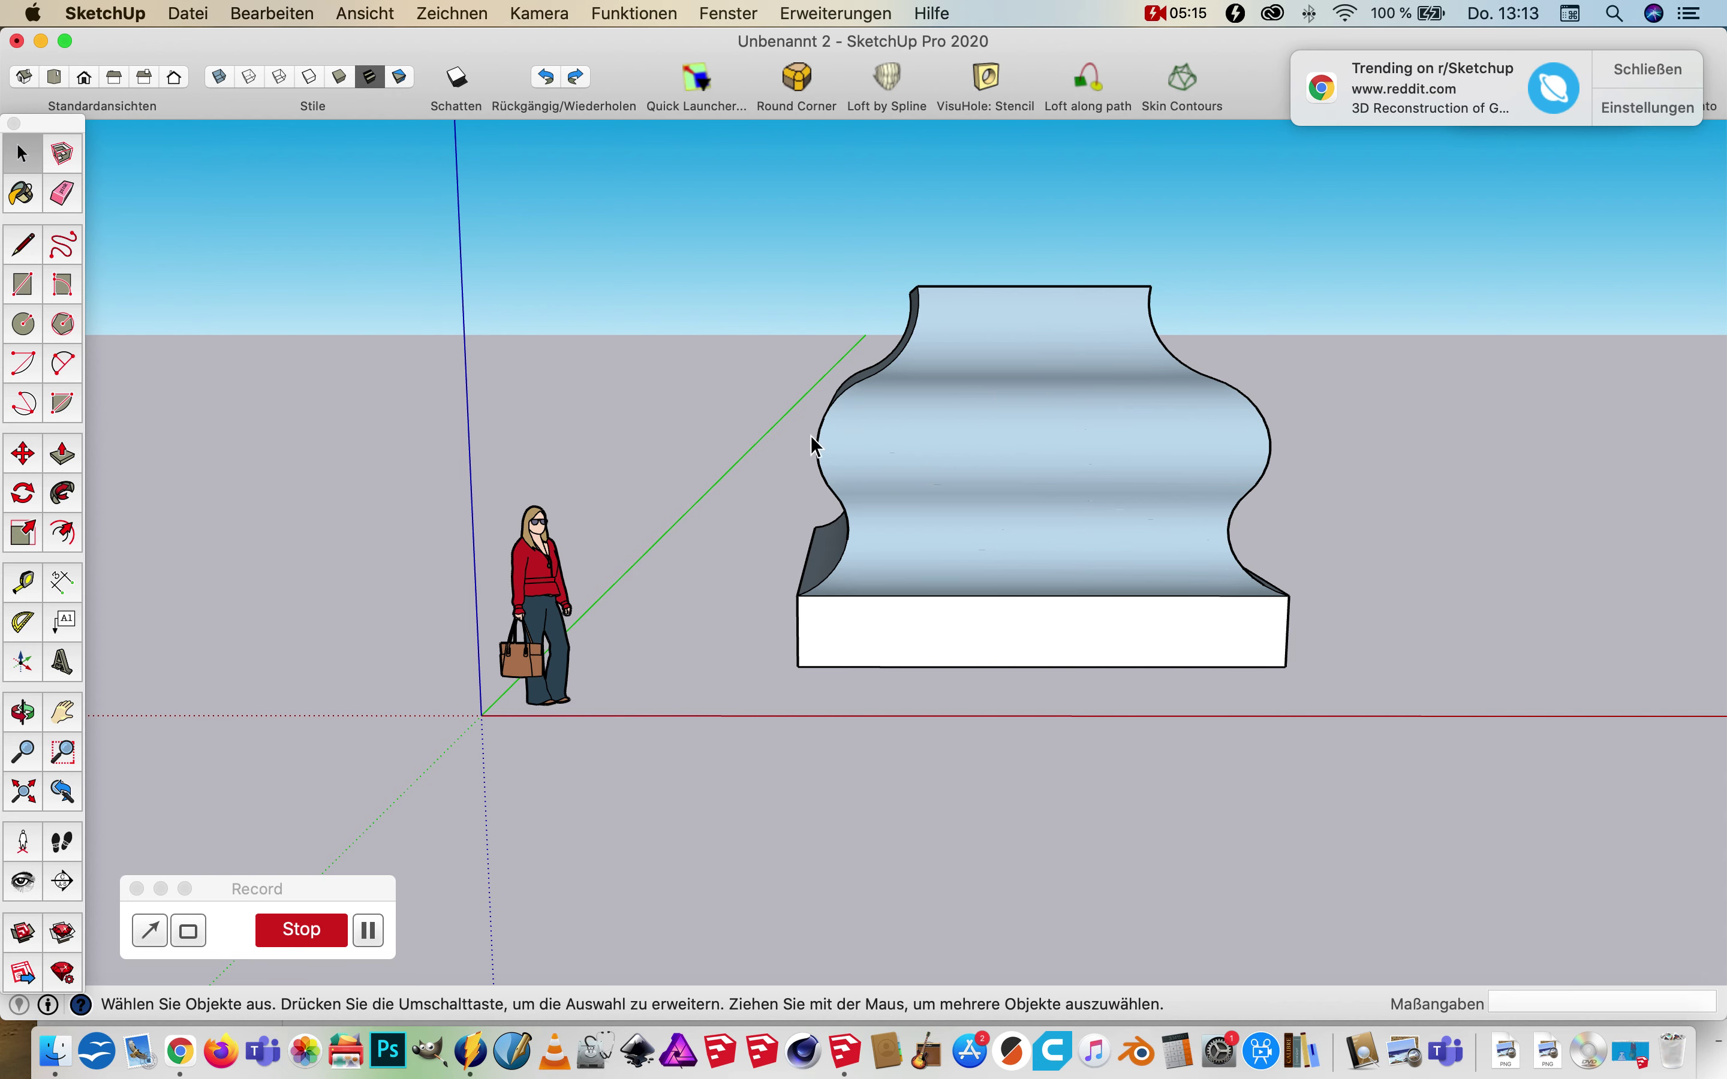
- Select the blue back-facing curved face on the front of the moulding
{"action": "mouse_move", "coordinate": [885, 614]}
{"action": "middle_mouse_down"}
{"action": "mouse_move", "coordinate": [1341, 231]}
{"action": "mouse_move", "coordinate": [1226, 350]}
{"action": "mouse_move", "coordinate": [1164, 385]}
{"action": "mouse_move", "coordinate": [1272, 308]}
{"action": "middle_mouse_up"}
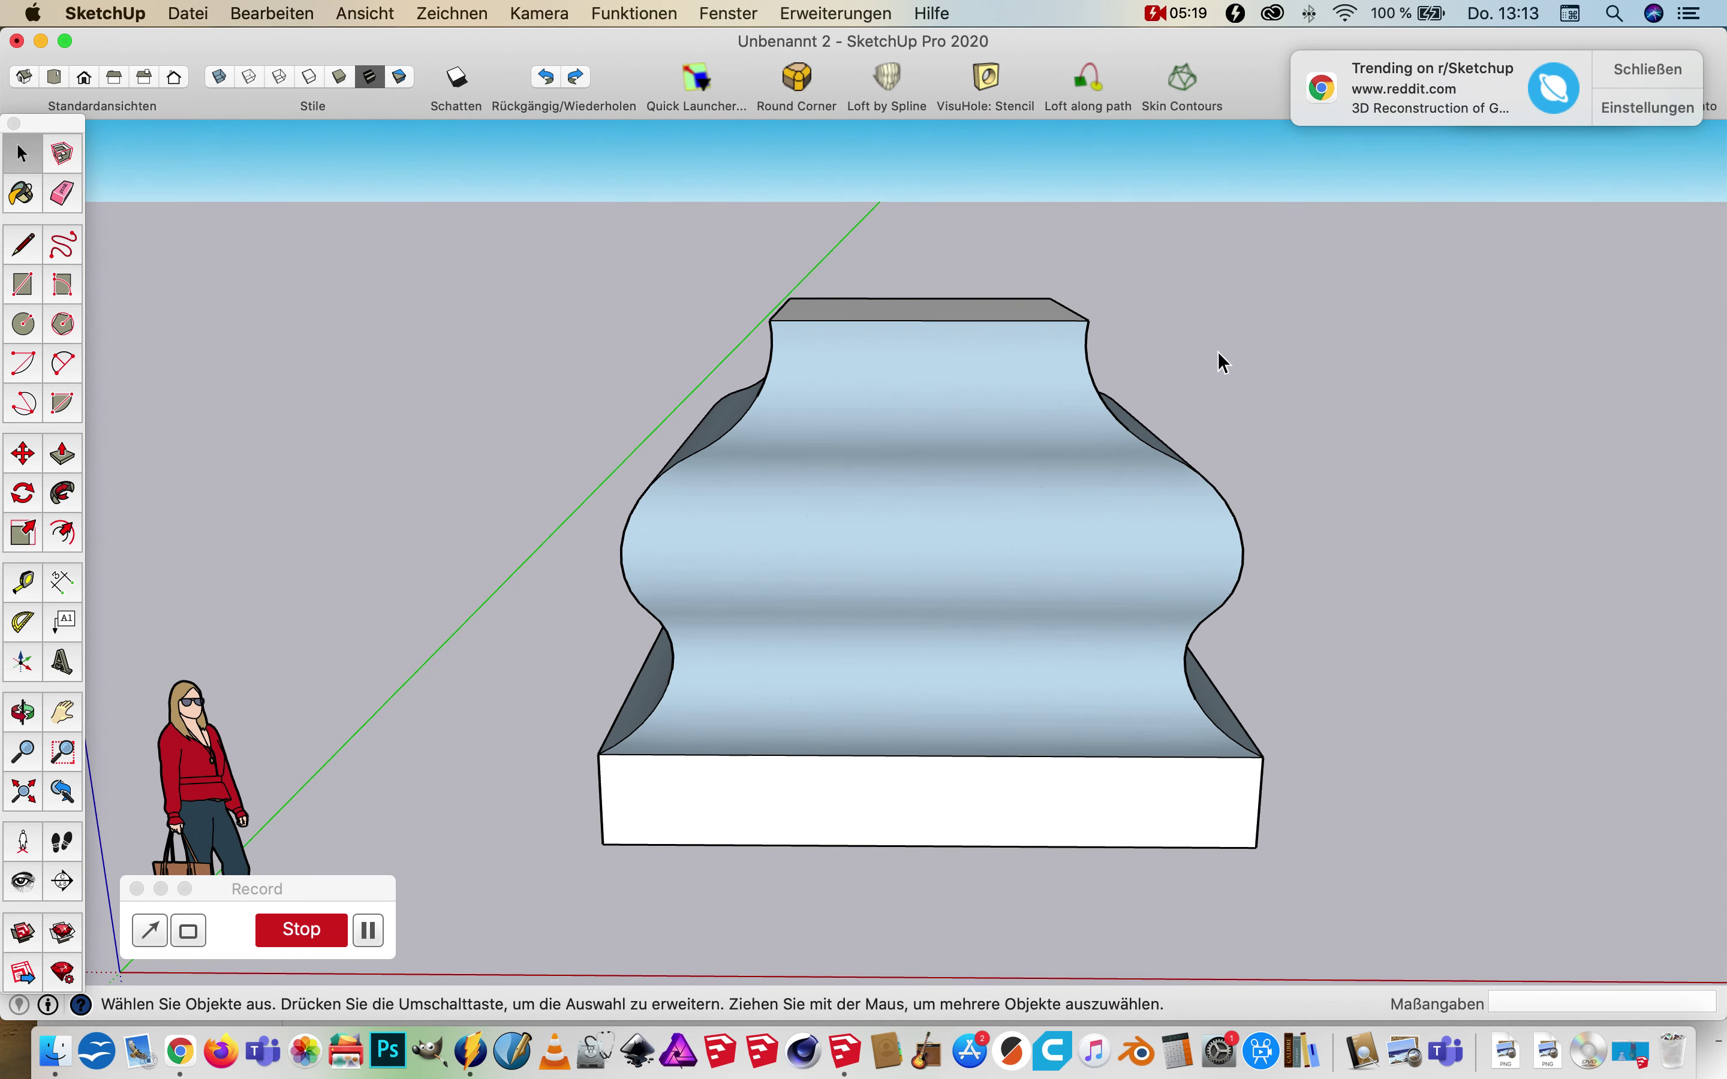
{"action": "left_click", "coordinate": [769, 663]}
{"action": "middle_click_drag", "start_coordinate": [769, 664], "coordinate": [1140, 645]}
{"action": "left_click", "coordinate": [1383, 293]}
{"action": "left_click", "coordinate": [901, 505]}
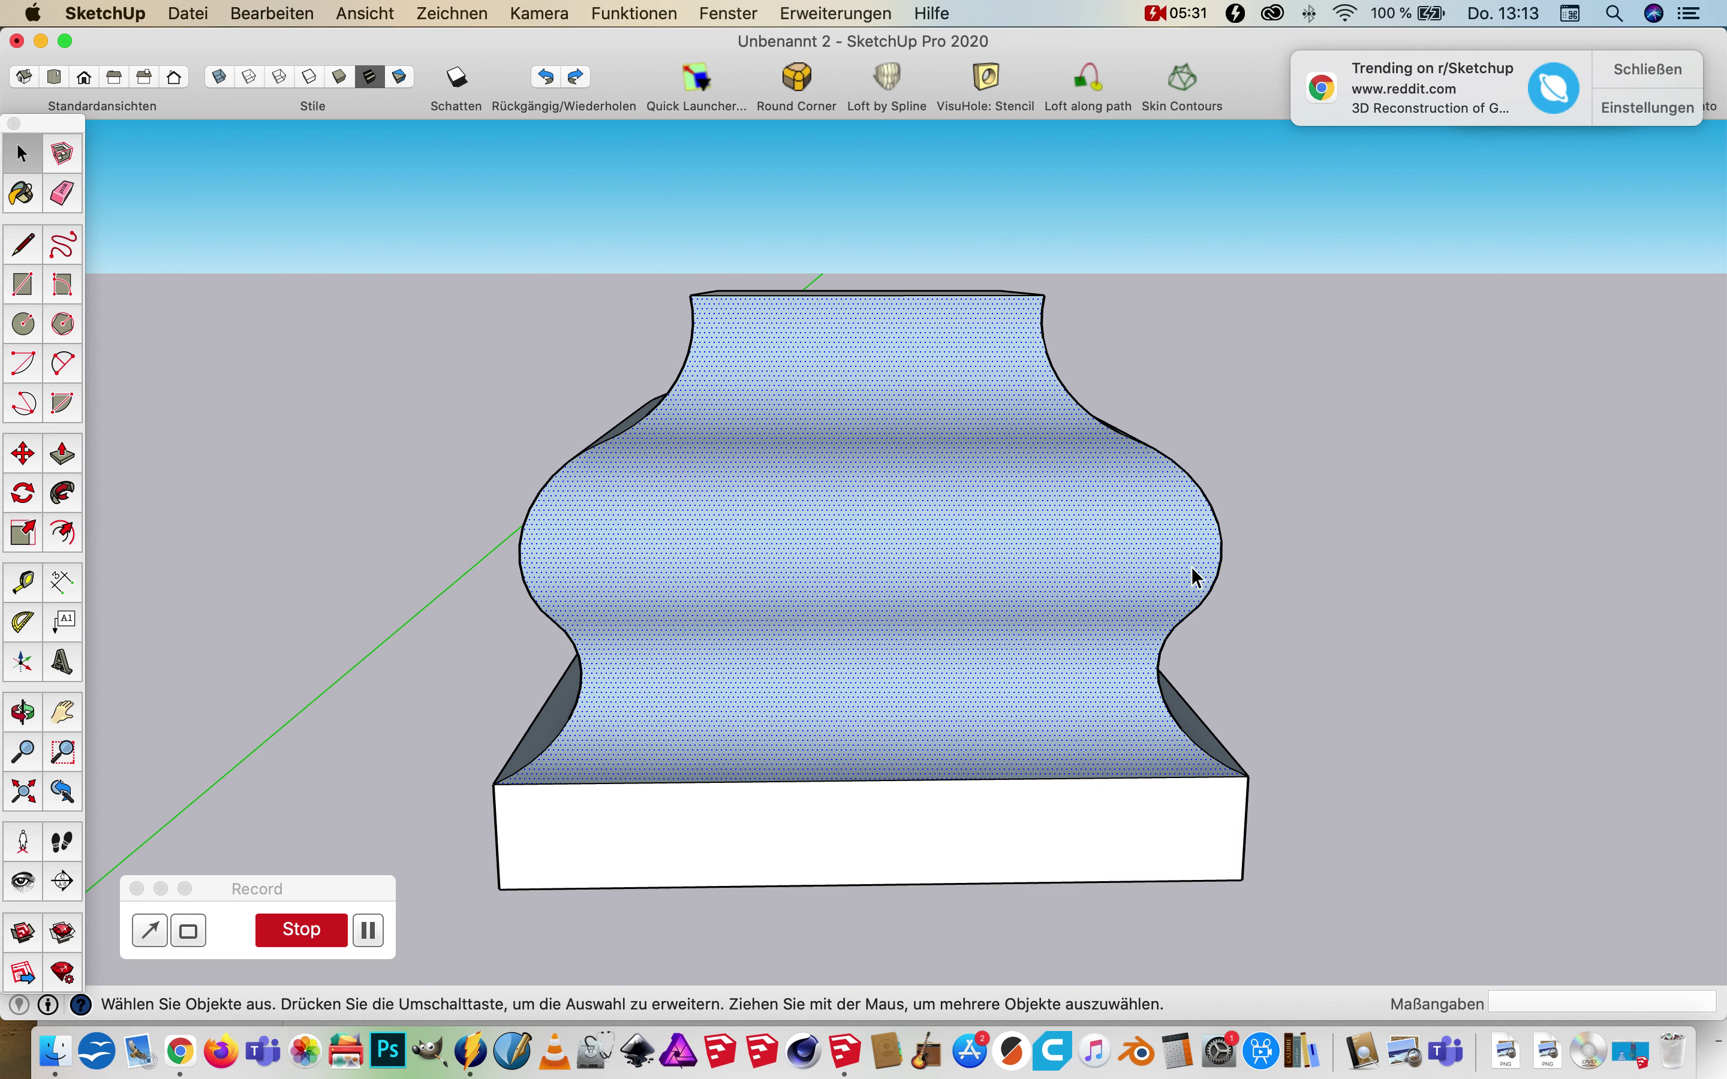
- Add the blue curved faces on the right and remaining sides to the selection
{"action": "middle_click_drag", "start_coordinate": [1192, 567], "coordinate": [777, 586]}
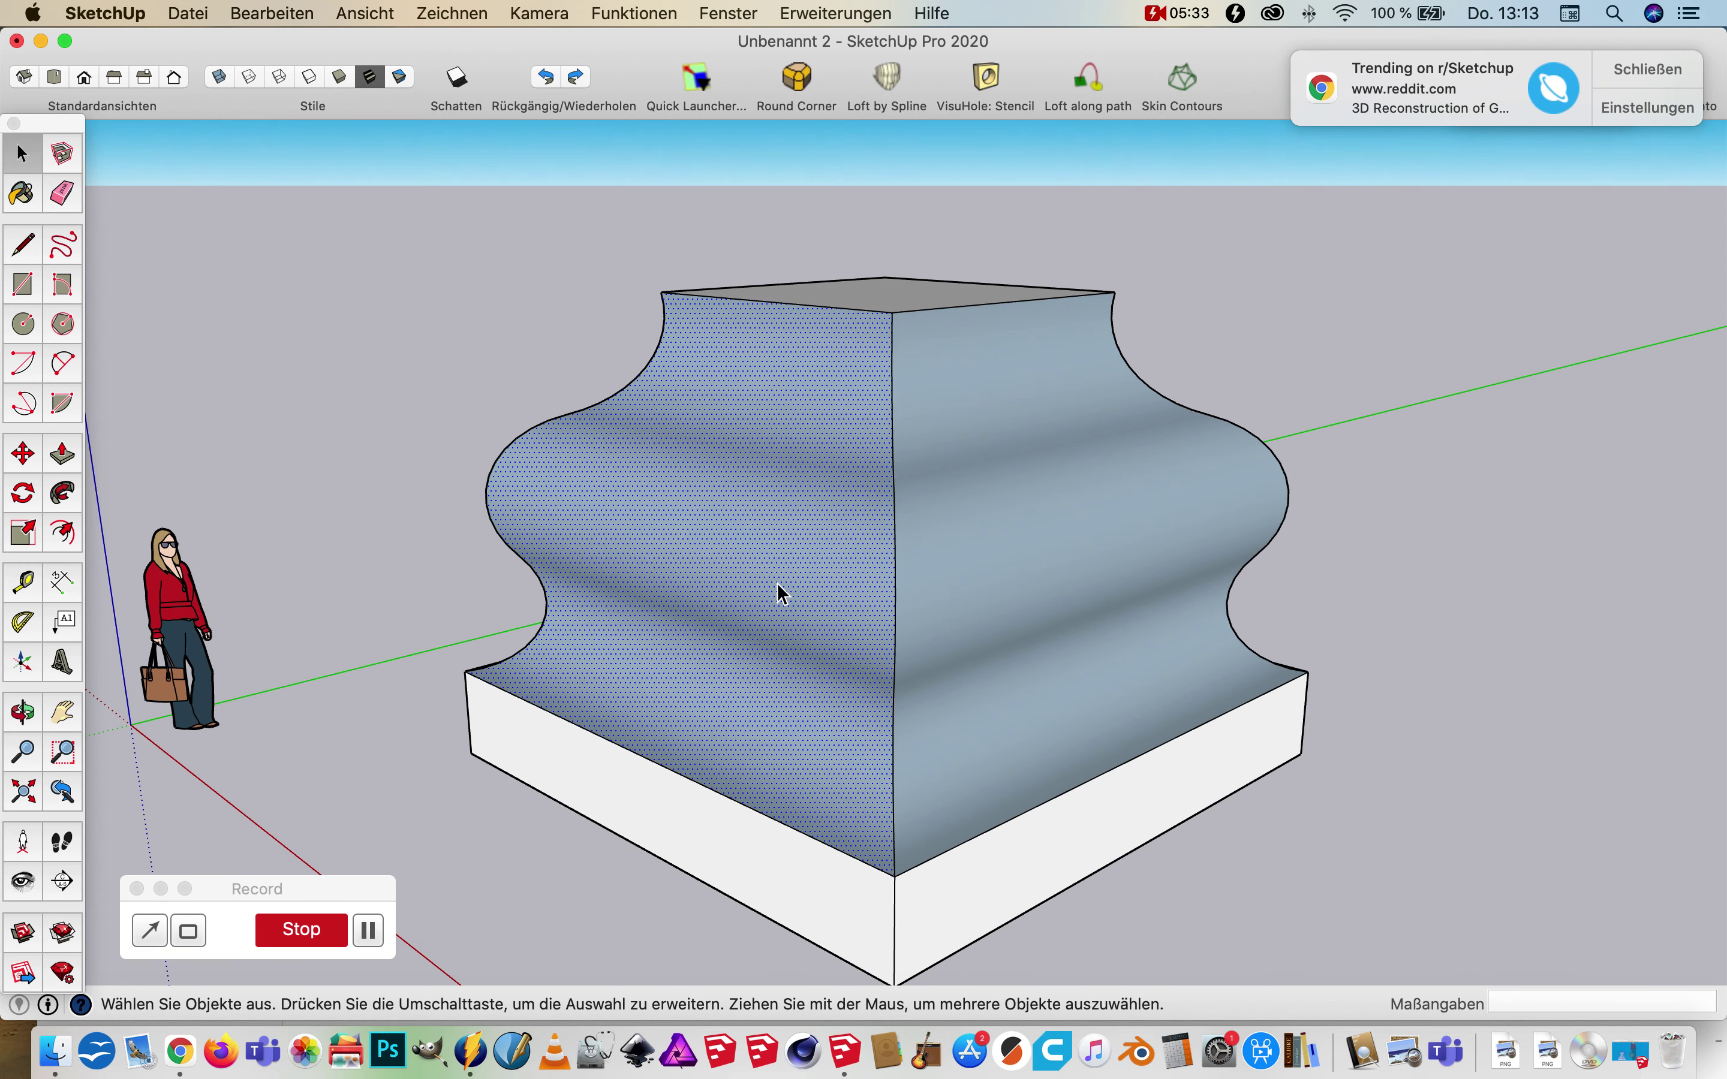
{"action": "left_click", "coordinate": [1021, 513], "text": "shift"}
{"action": "middle_click_drag", "start_coordinate": [1190, 619], "coordinate": [301, 586]}
{"action": "left_click", "coordinate": [996, 512], "text": "shift"}
{"action": "mouse_move", "coordinate": [1307, 480]}
{"action": "middle_mouse_down"}
{"action": "mouse_move", "coordinate": [1221, 546]}
{"action": "mouse_move", "coordinate": [899, 586]}
{"action": "mouse_move", "coordinate": [655, 551]}
{"action": "mouse_move", "coordinate": [691, 553]}
{"action": "middle_mouse_up"}
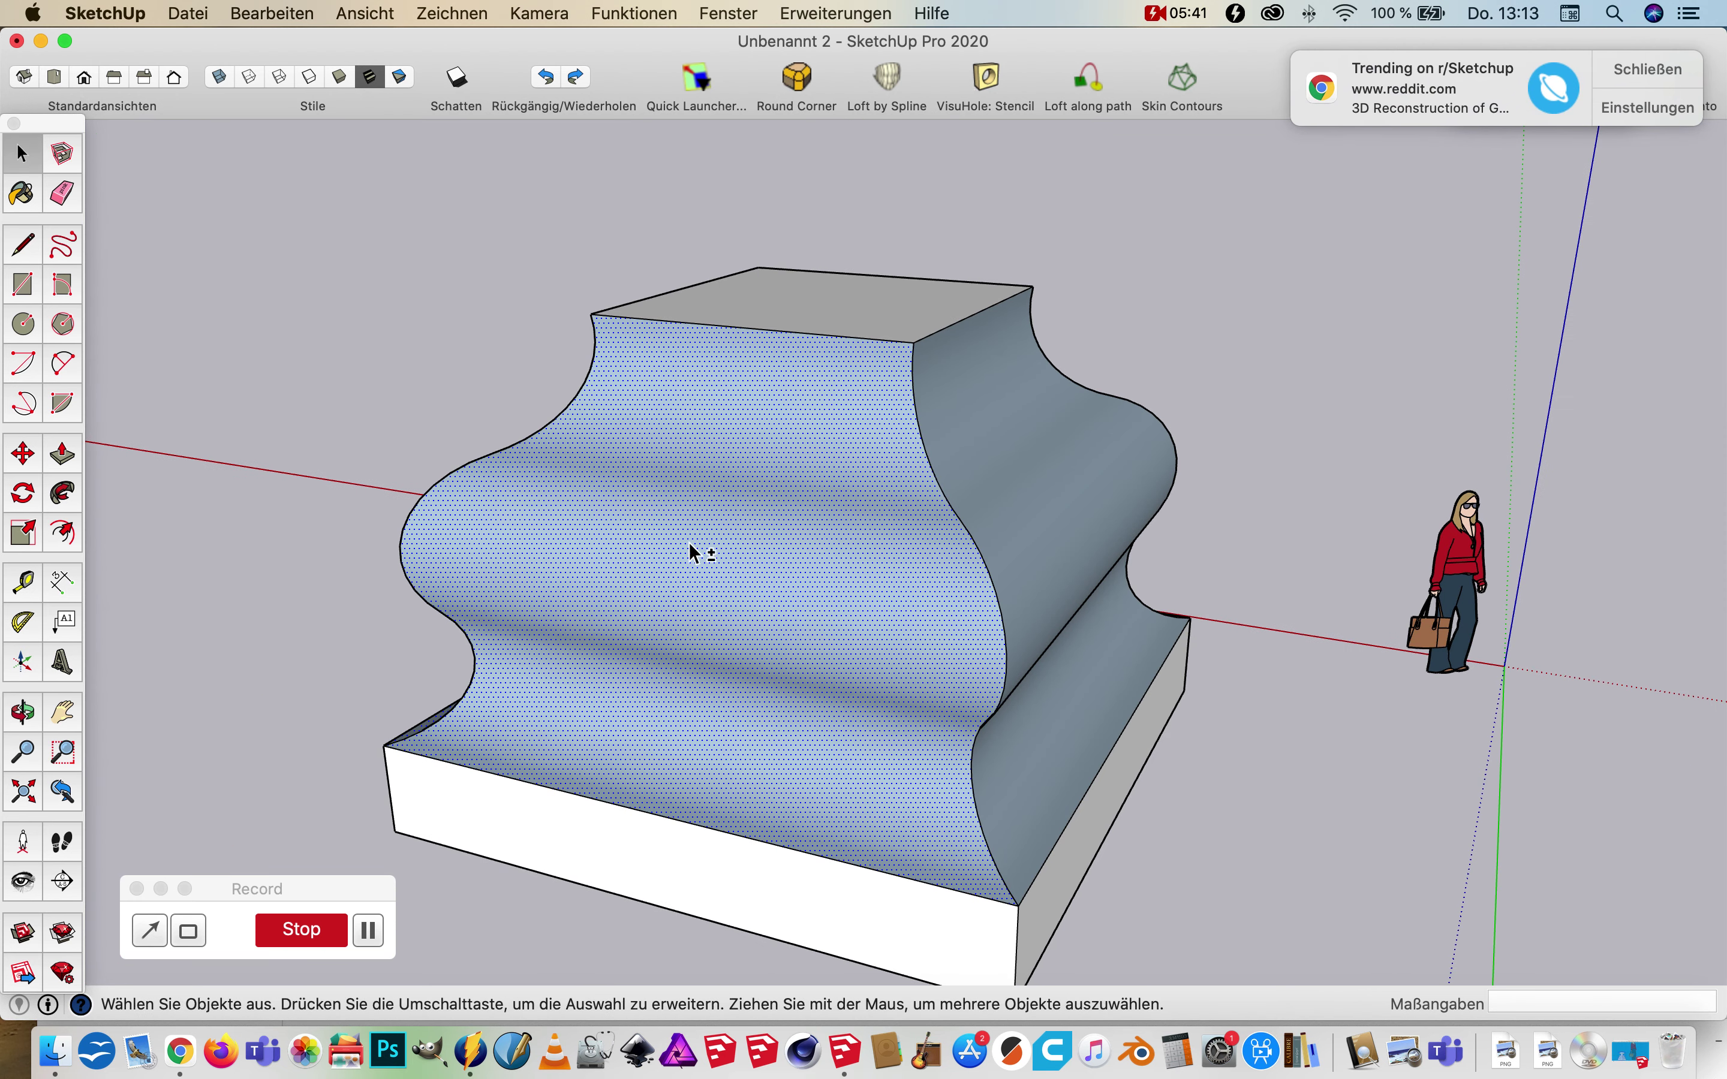
{"action": "left_click", "coordinate": [1042, 471], "text": "shift"}
{"action": "mouse_move", "coordinate": [1309, 512]}
{"action": "middle_mouse_down"}
{"action": "mouse_move", "coordinate": [1084, 555]}
{"action": "mouse_move", "coordinate": [636, 513]}
{"action": "mouse_move", "coordinate": [956, 495]}
{"action": "middle_mouse_up"}
{"action": "mouse_move", "coordinate": [1248, 486]}
{"action": "middle_mouse_down"}
{"action": "mouse_move", "coordinate": [964, 512]}
{"action": "mouse_move", "coordinate": [567, 412]}
{"action": "mouse_move", "coordinate": [494, 446]}
{"action": "mouse_move", "coordinate": [501, 408]}
{"action": "middle_mouse_up"}
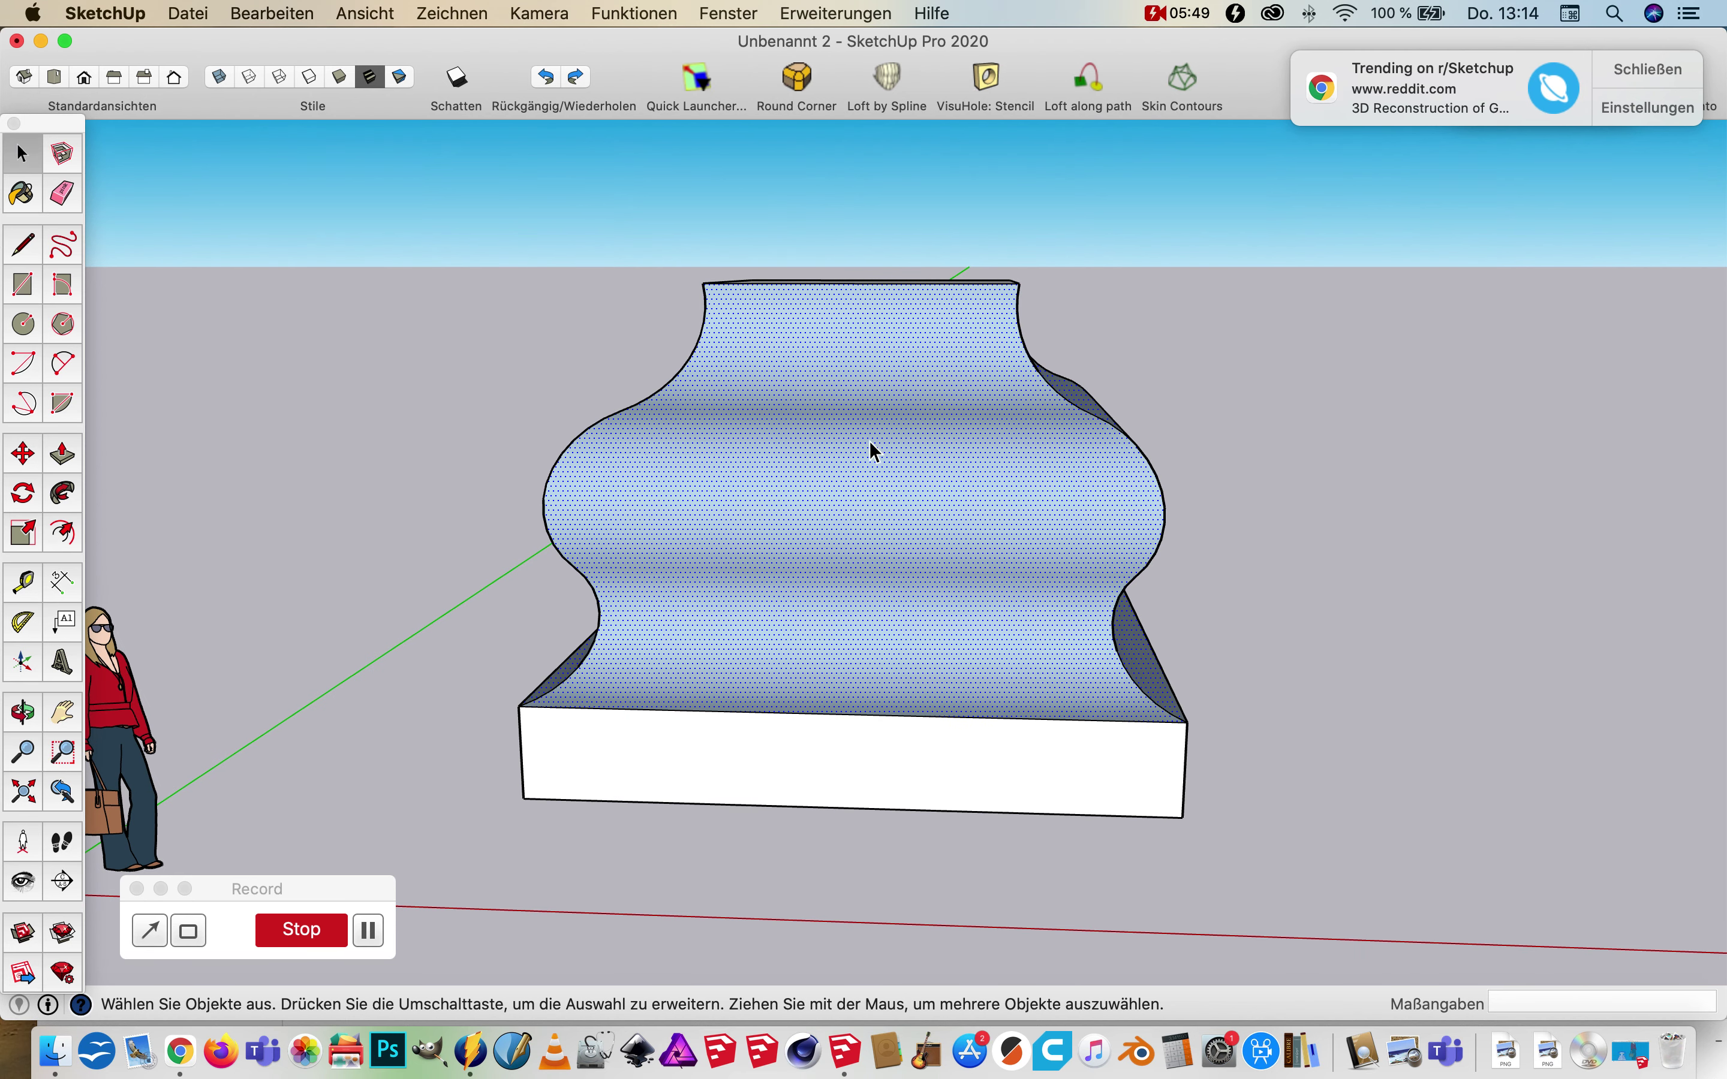
- Reverse the selected moulding faces with Flächen umkehren so they show white, then inspect the left side
{"action": "right_click", "coordinate": [852, 465]}
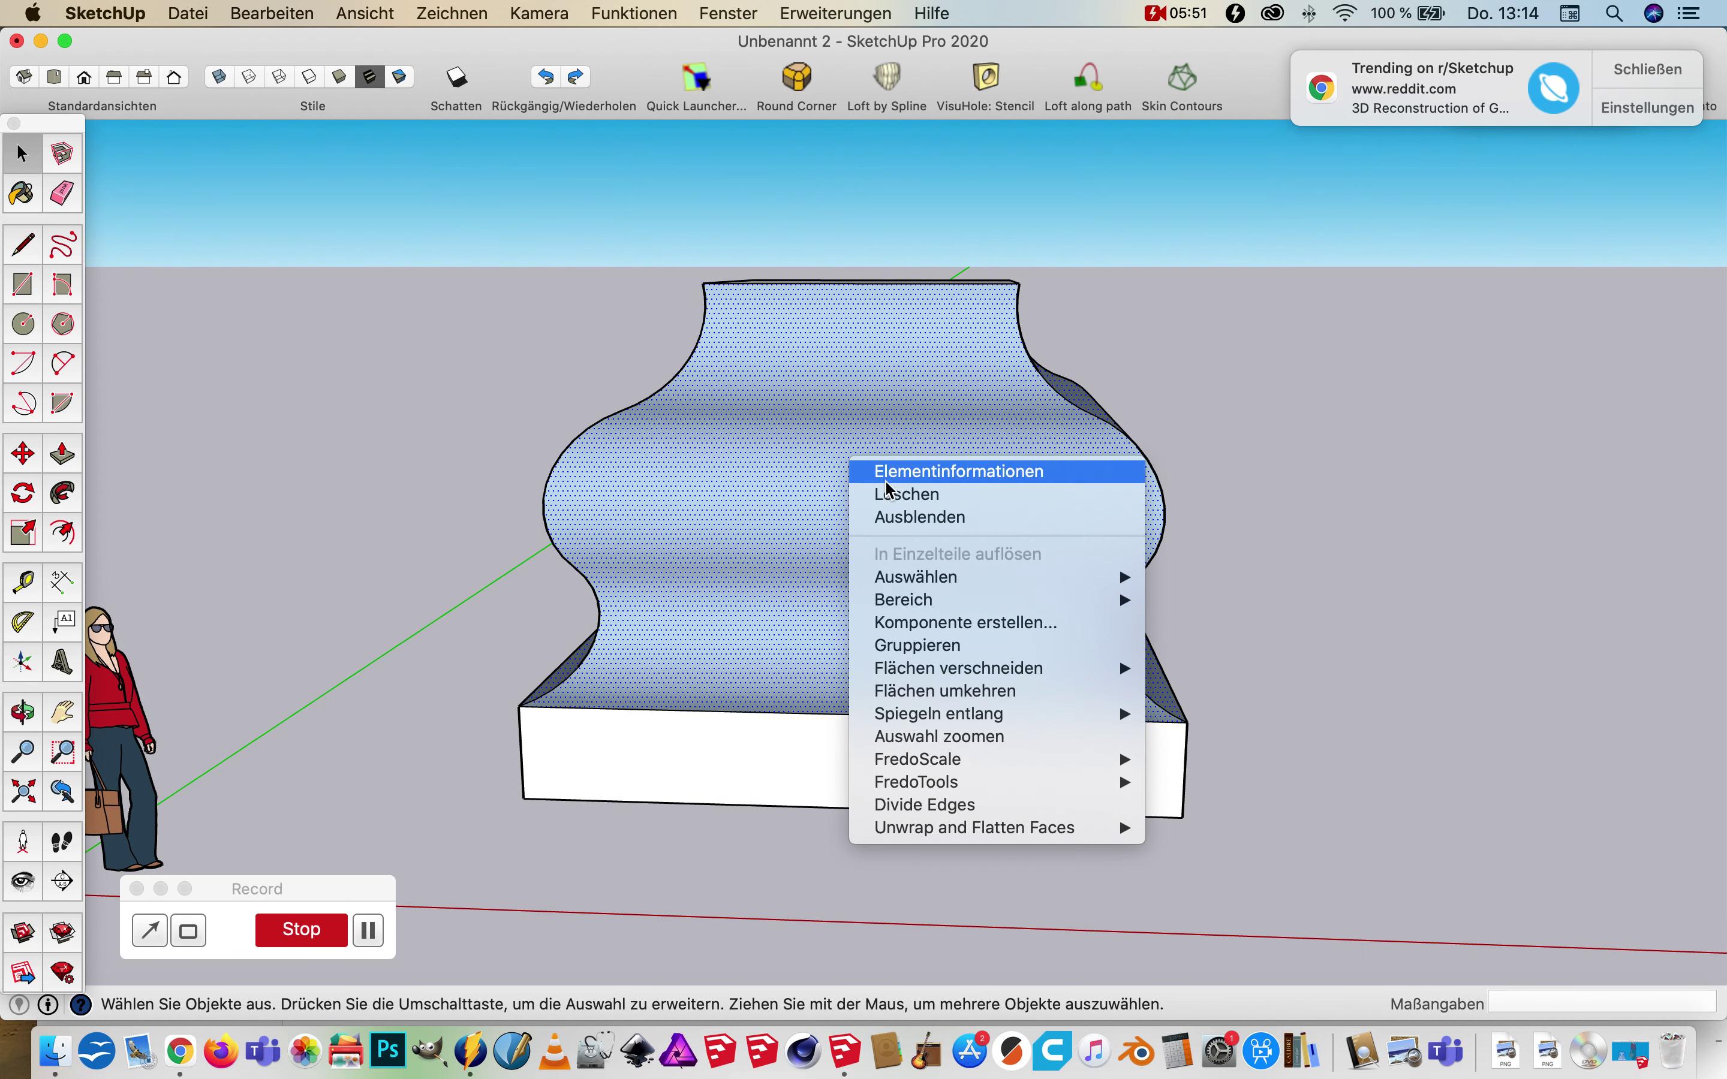
{"action": "left_click", "coordinate": [1043, 693]}
{"action": "mouse_move", "coordinate": [1326, 493]}
{"action": "middle_mouse_down"}
{"action": "mouse_move", "coordinate": [1063, 539]}
{"action": "mouse_move", "coordinate": [806, 513]}
{"action": "mouse_move", "coordinate": [724, 545]}
{"action": "middle_mouse_up"}
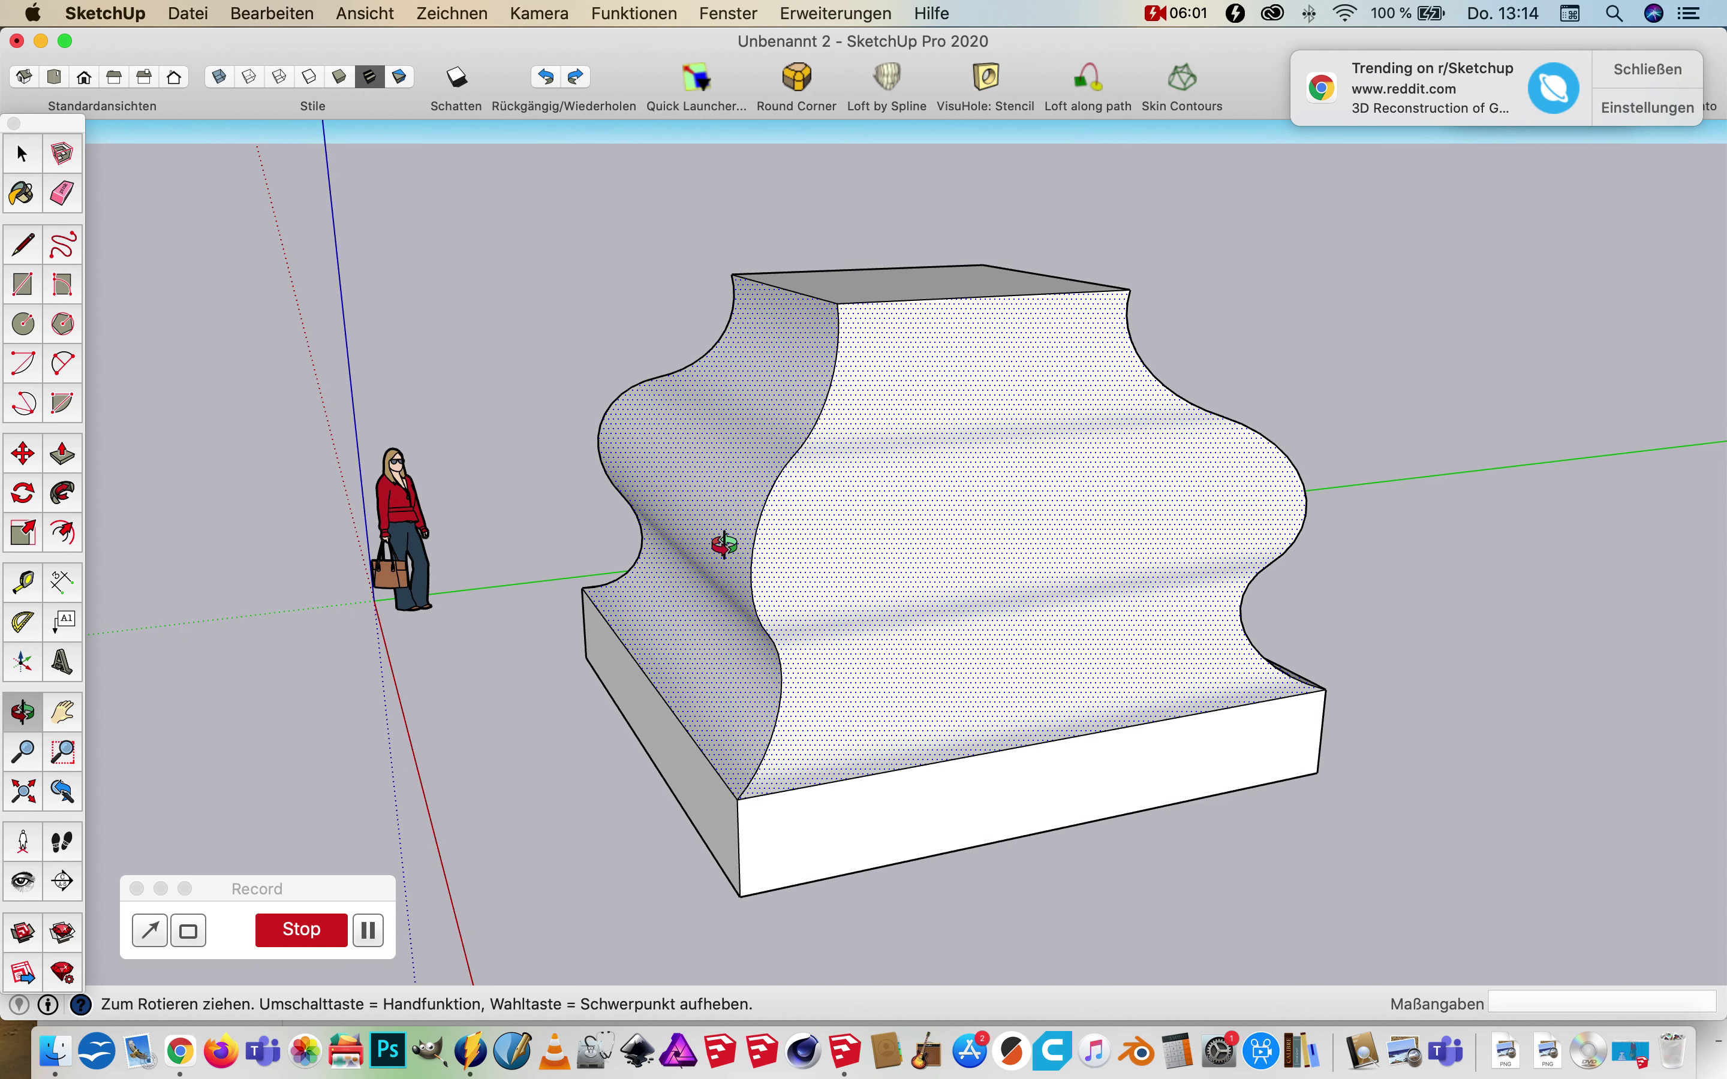
{"action": "mouse_move", "coordinate": [724, 545]}
{"action": "middle_mouse_down"}
{"action": "mouse_move", "coordinate": [1040, 532]}
{"action": "mouse_move", "coordinate": [778, 480]}
{"action": "middle_mouse_up"}
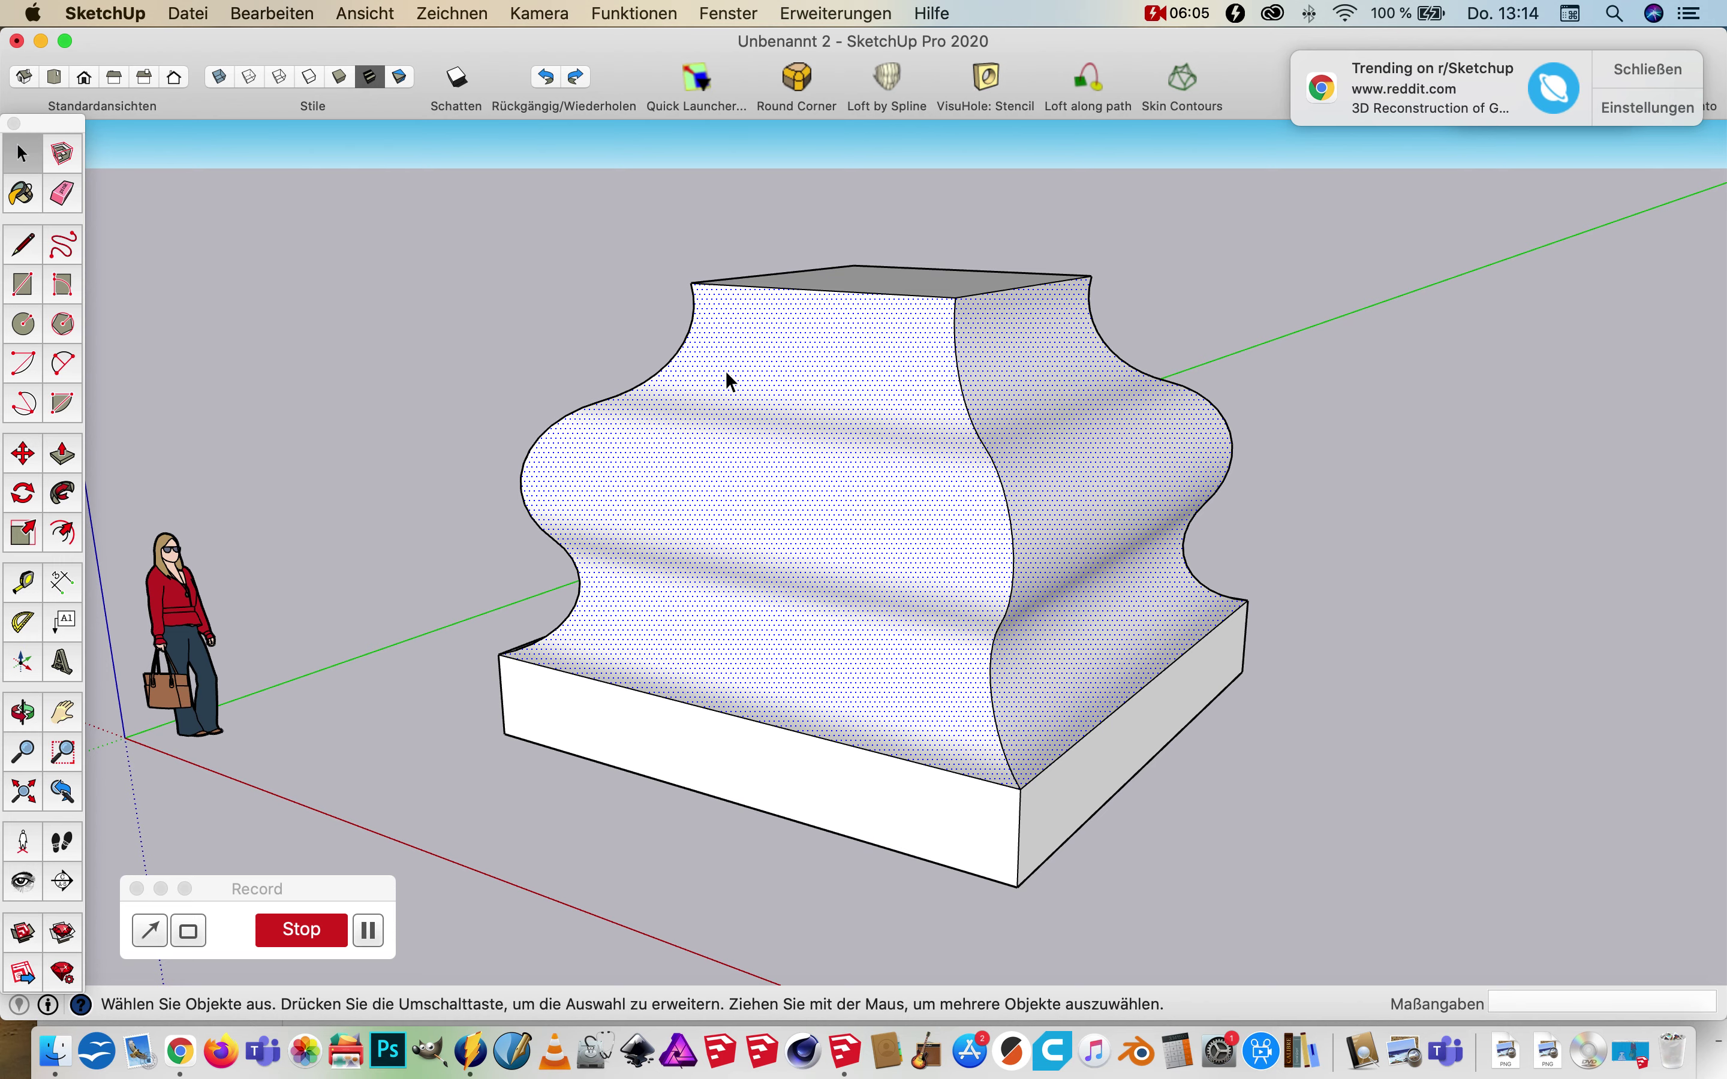
{"action": "mouse_move", "coordinate": [571, 503]}
{"action": "middle_mouse_down"}
{"action": "mouse_move", "coordinate": [924, 512]}
{"action": "mouse_move", "coordinate": [957, 463]}
{"action": "middle_mouse_up"}
{"action": "mouse_move", "coordinate": [957, 462]}
{"action": "left_mouse_down"}
{"action": "mouse_move", "coordinate": [841, 478]}
{"action": "mouse_move", "coordinate": [856, 490]}
{"action": "mouse_move", "coordinate": [627, 490]}
{"action": "left_mouse_up"}
{"action": "mouse_move", "coordinate": [628, 490]}
{"action": "middle_mouse_down"}
{"action": "mouse_move", "coordinate": [936, 506]}
{"action": "mouse_move", "coordinate": [924, 540]}
{"action": "mouse_move", "coordinate": [844, 357]}
{"action": "middle_mouse_up"}
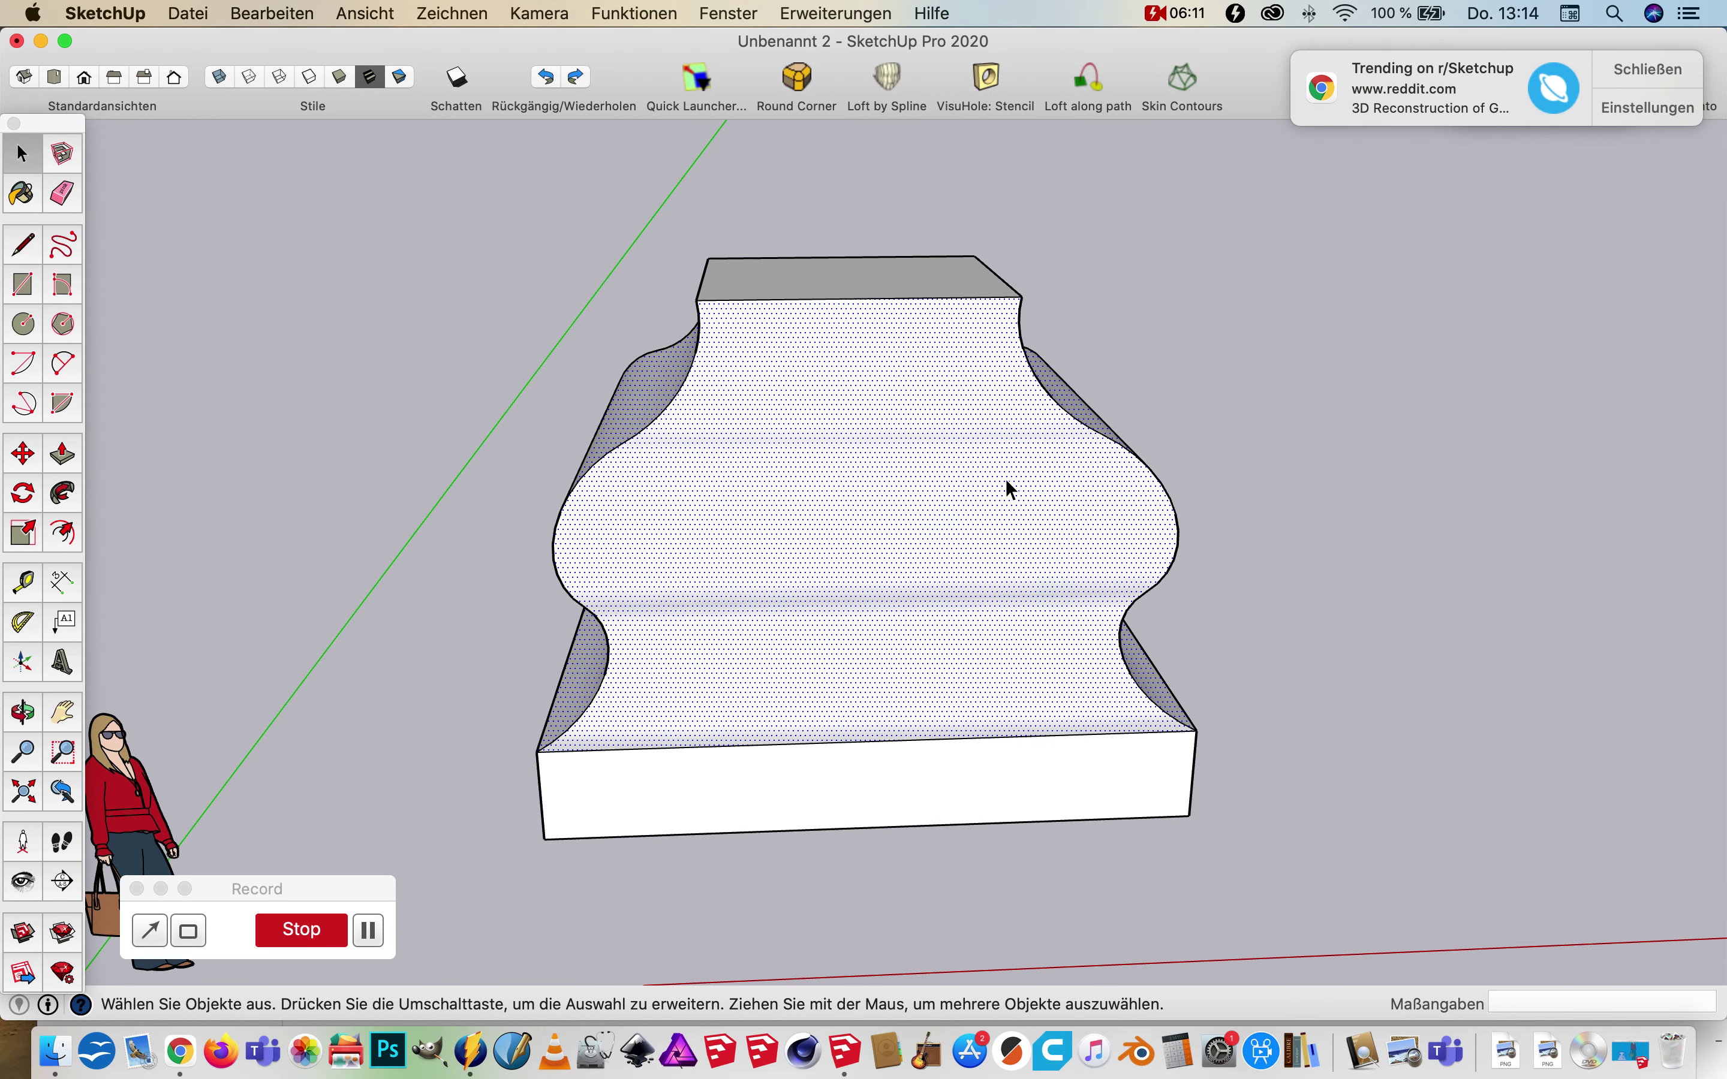